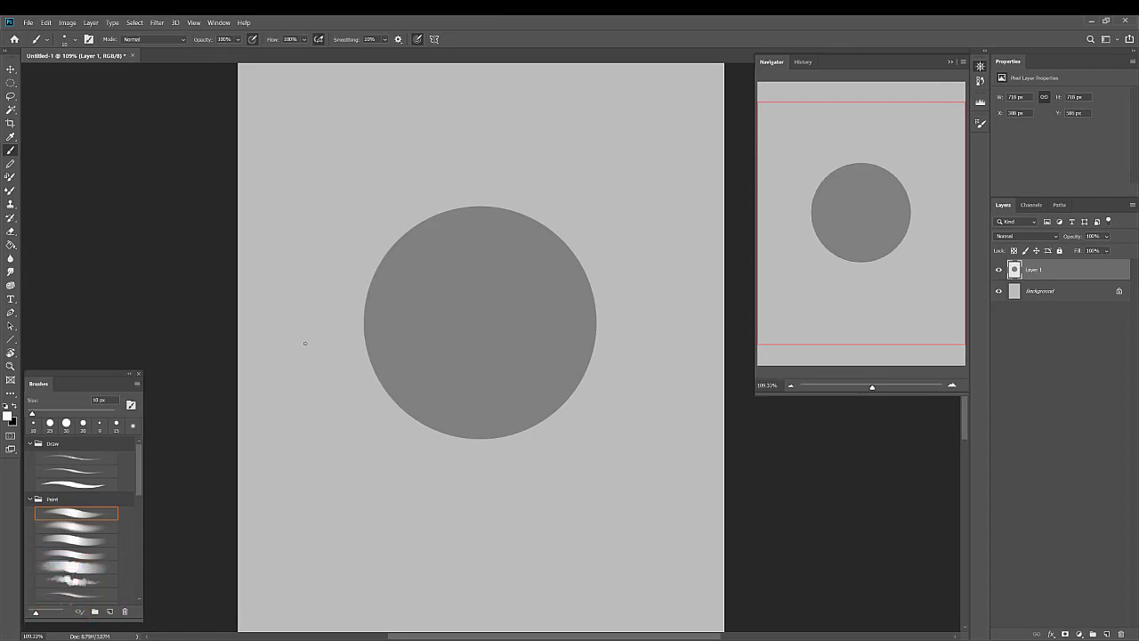
Step: Check which layer holds the grey circle by selecting both layers and toggling Layer 1's visibility
click(1049, 292)
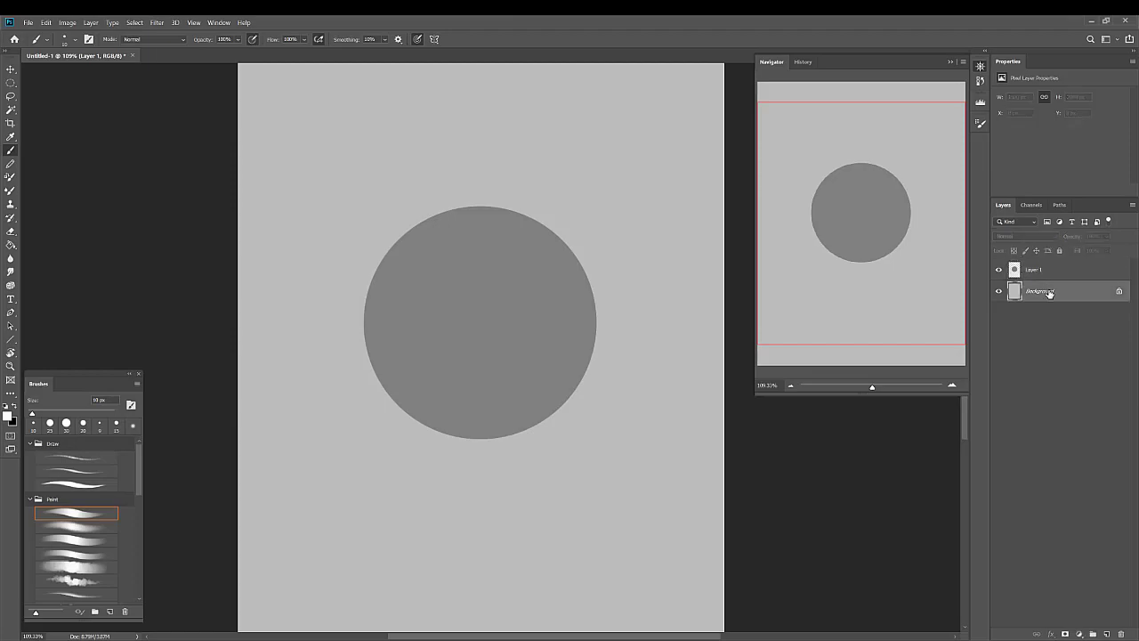
click(1047, 272)
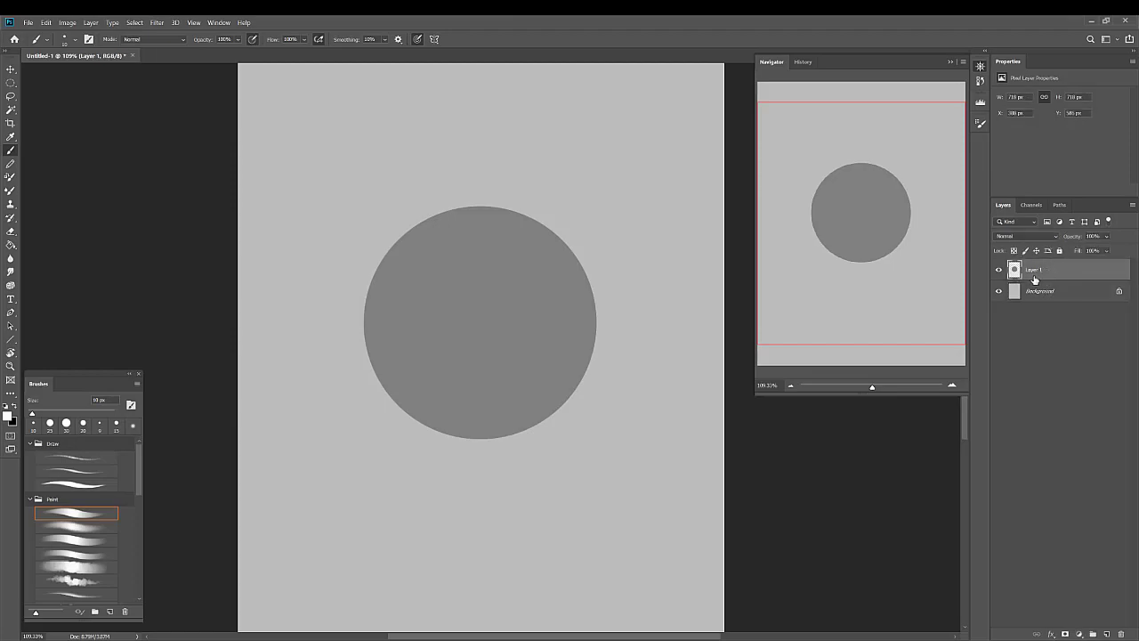
click(1000, 272)
click(999, 271)
click(1000, 271)
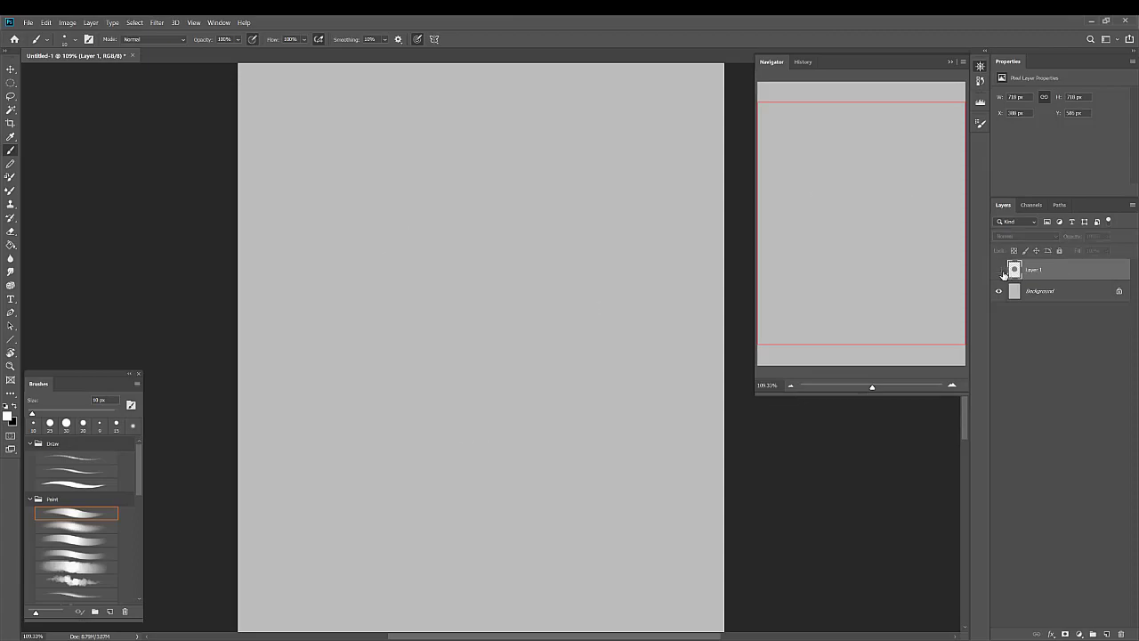
click(998, 271)
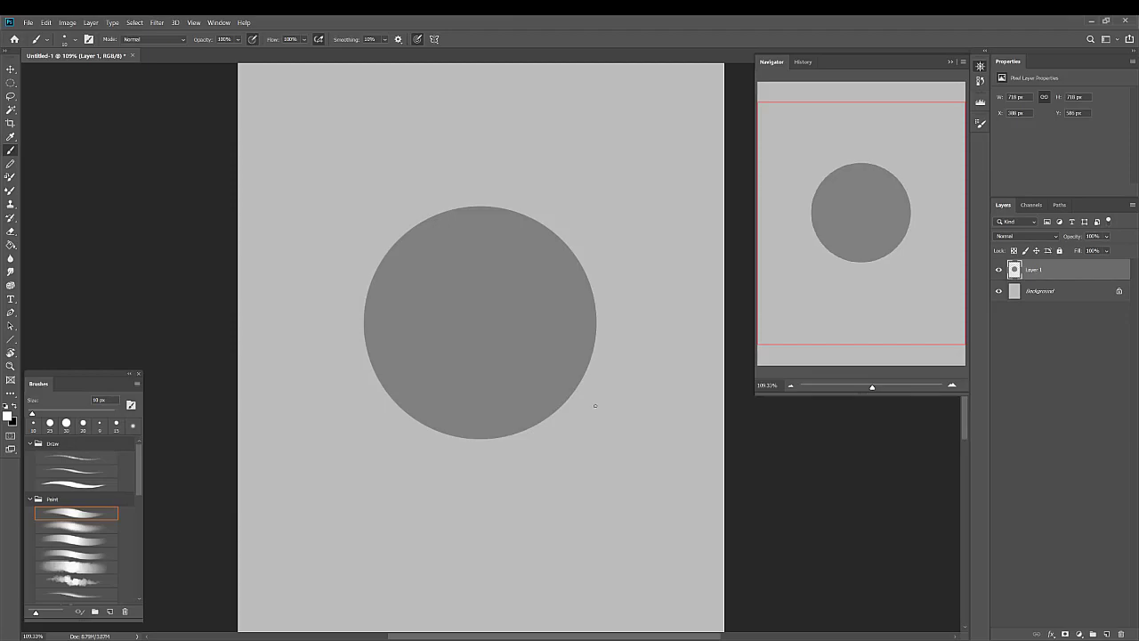
Step: Add a new layer above Layer 1, clip it to the circle, and leave the clipped layer selected
click(1105, 634)
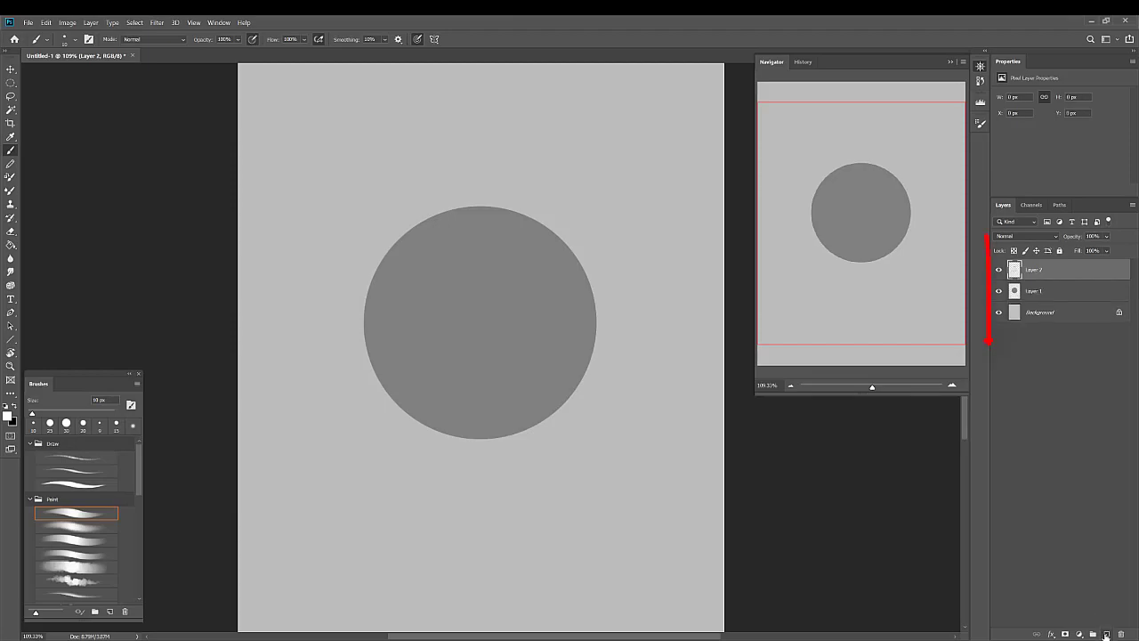
alt+click(1058, 280)
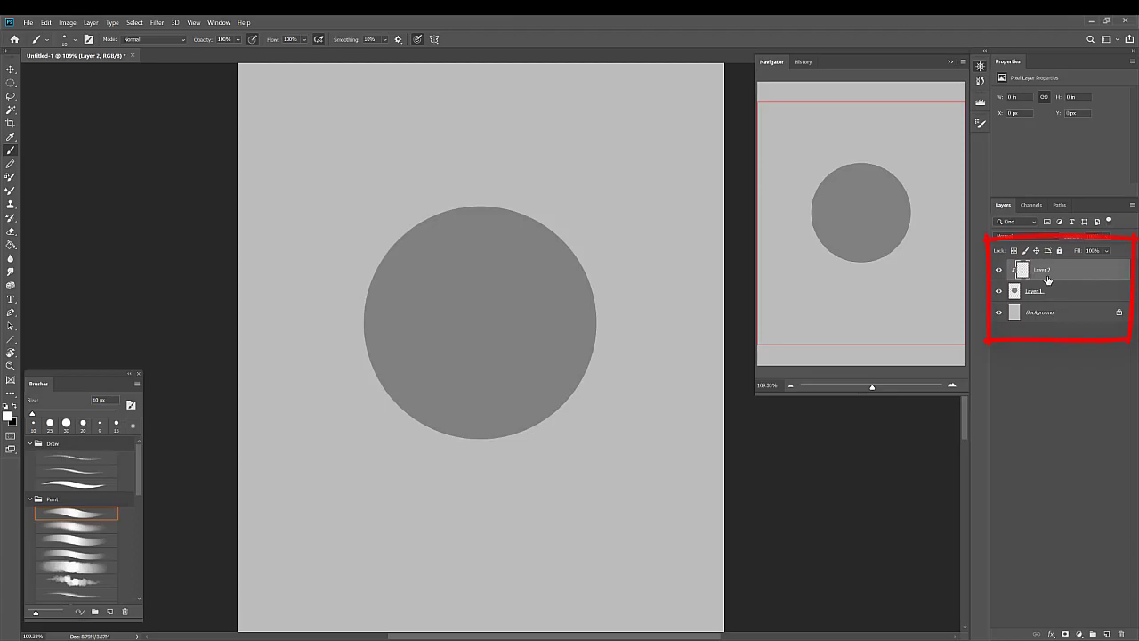
click(1059, 292)
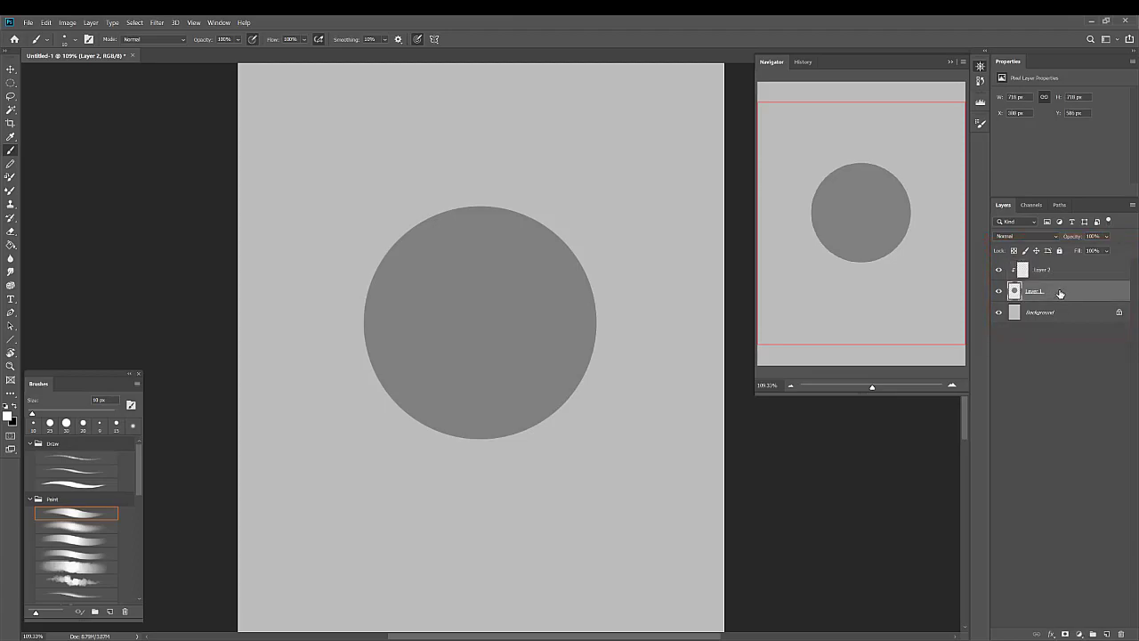
click(1070, 271)
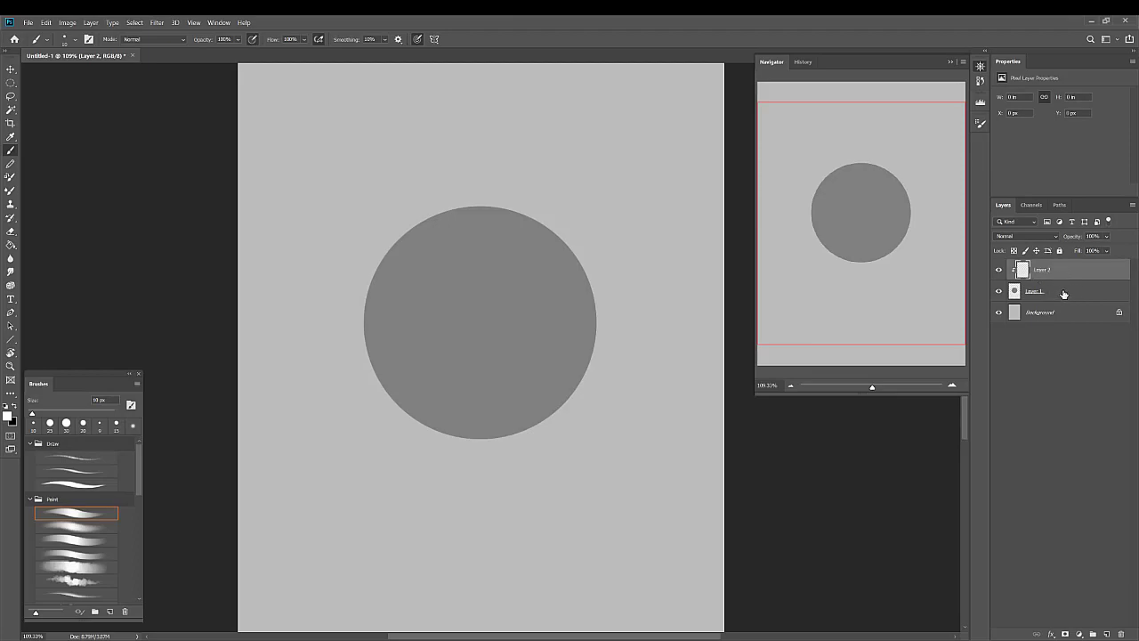
Step: Paint soft white light over the circle's centre and upper-right side on Layer 2 using the soft brush at about 700 px
click(89, 526)
click(532, 265)
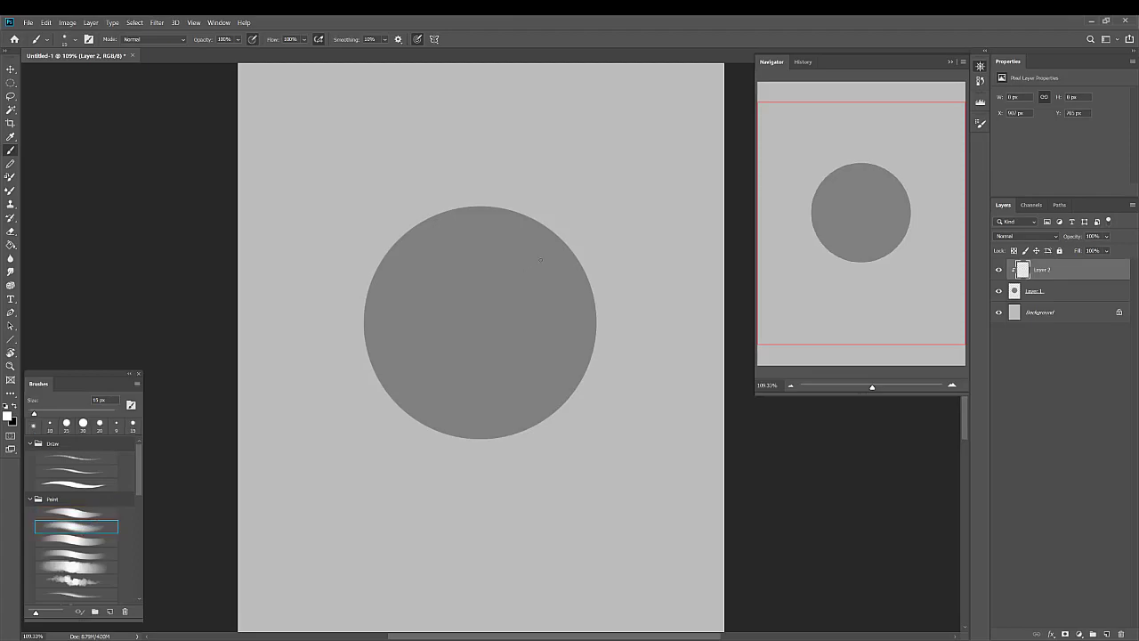
key(bracketright)
key(bracketright)
key(bracketright)
key(bracketright)
key(bracketright)
key(bracketright)
key(bracketright)
key(bracketright)
key(bracketright)
key(bracketright)
key(bracketright)
key(bracketright)
key(bracketright)
key(bracketright)
key(])
key(])
key([)
key([)
key([)
key(bracketright)
key(bracketright)
mouse_move(481, 194)
mouse_down()
mouse_move(469, 260)
mouse_move(502, 220)
mouse_move(478, 198)
mouse_move(498, 297)
mouse_move(511, 233)
mouse_move(466, 204)
mouse_move(483, 286)
mouse_move(575, 327)
mouse_move(586, 251)
mouse_move(485, 195)
mouse_move(554, 240)
mouse_move(588, 352)
mouse_move(552, 216)
mouse_move(521, 263)
mouse_move(612, 336)
mouse_move(491, 185)
mouse_move(449, 199)
mouse_move(474, 310)
mouse_move(593, 349)
mouse_move(595, 233)
mouse_move(458, 196)
mouse_move(515, 191)
mouse_move(601, 274)
mouse_move(585, 388)
mouse_up()
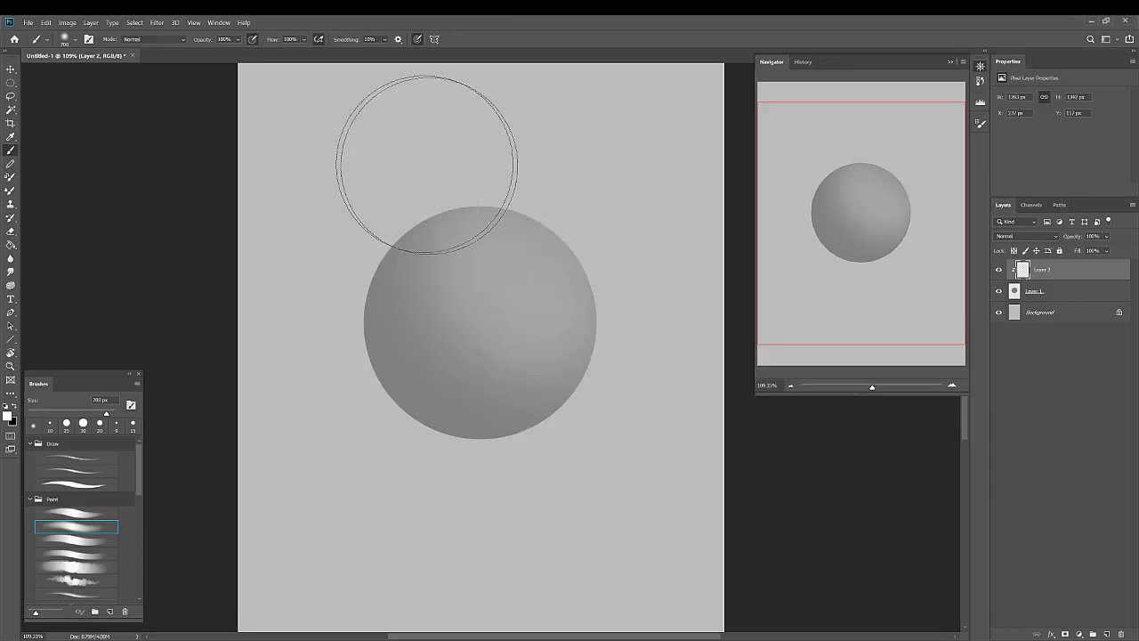
Step: Set the brush smoothing to 0% and add a new unclipped layer above Layer 2
click(386, 39)
drag(391, 51, 385, 51)
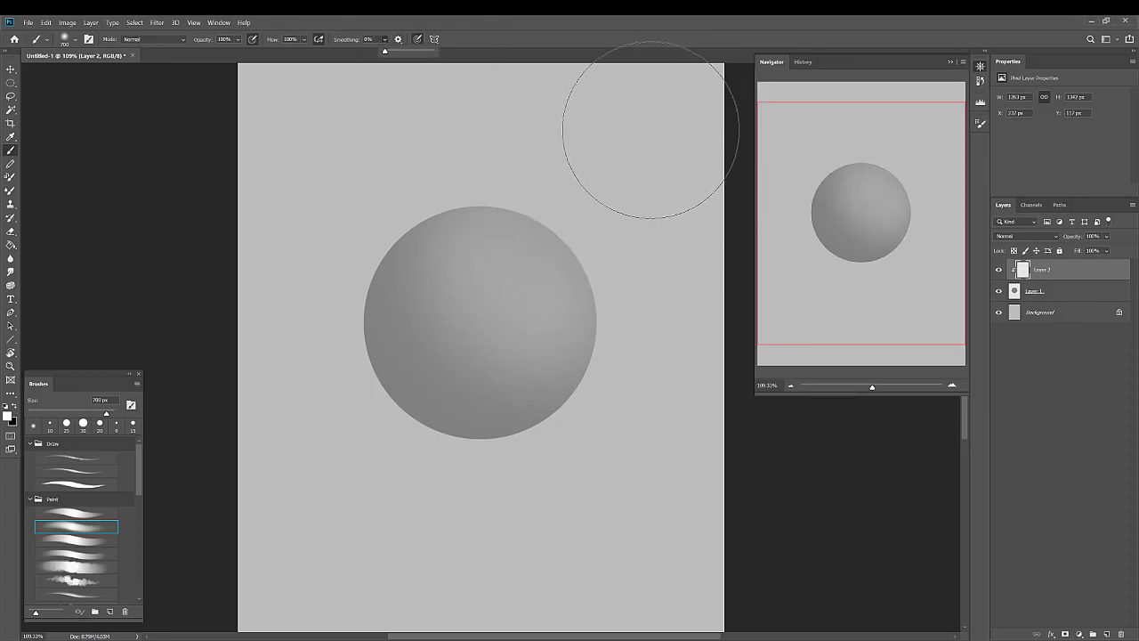
click(1103, 630)
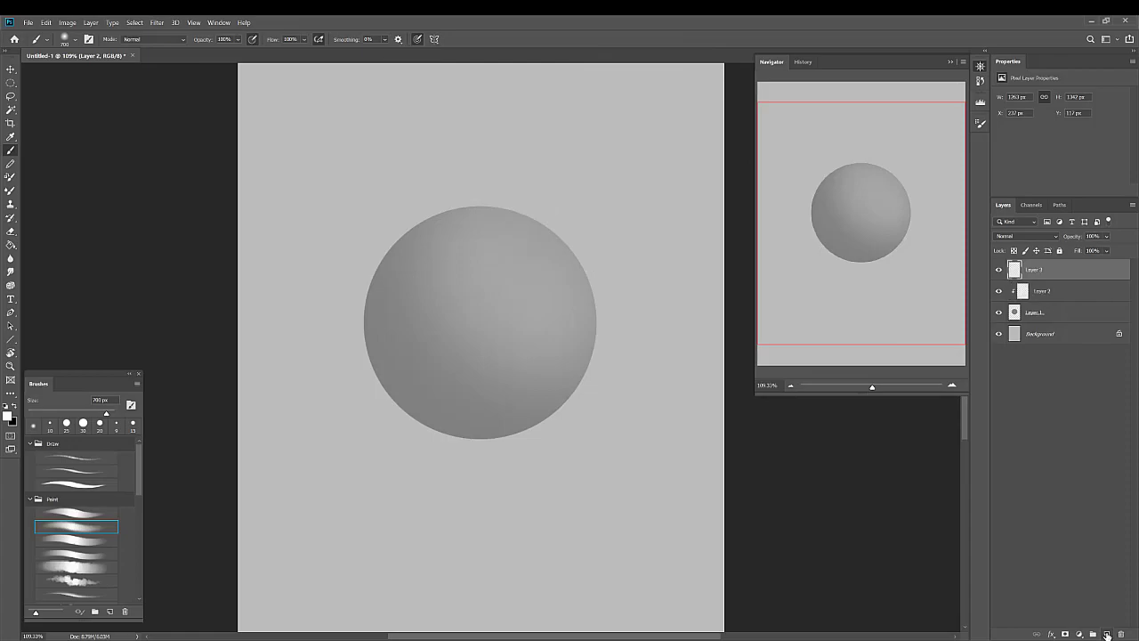
Step: Sketch a black light-direction arrow from the upper right and mark the highlight spot on the sphere with a 20 px hard brush
click(15, 405)
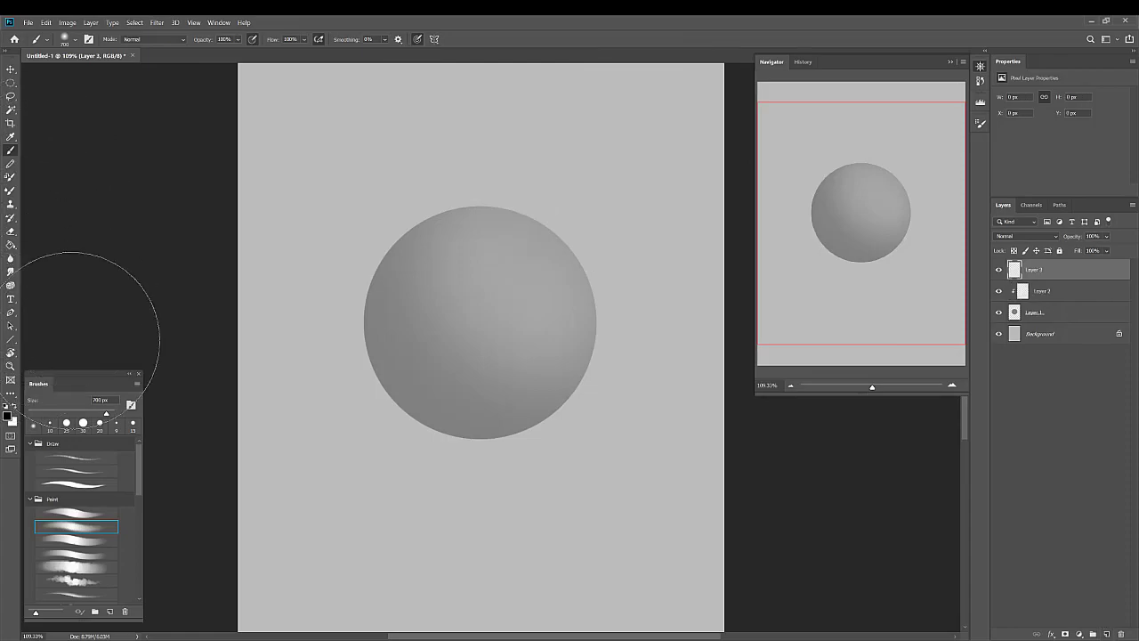
click(89, 512)
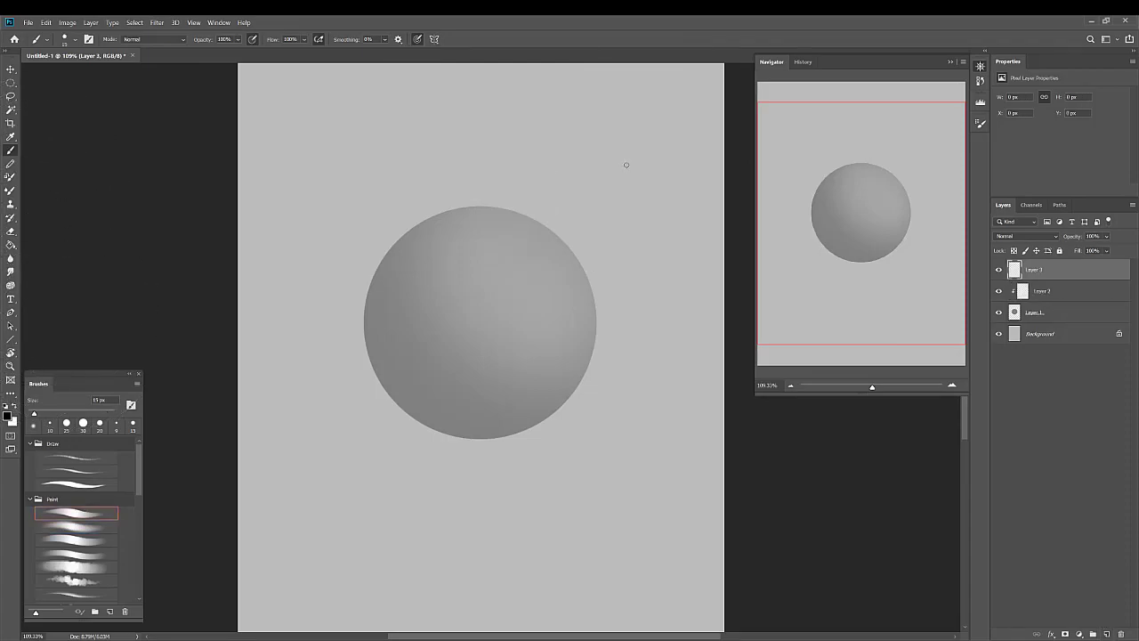
key(bracketright)
drag(660, 123, 600, 183)
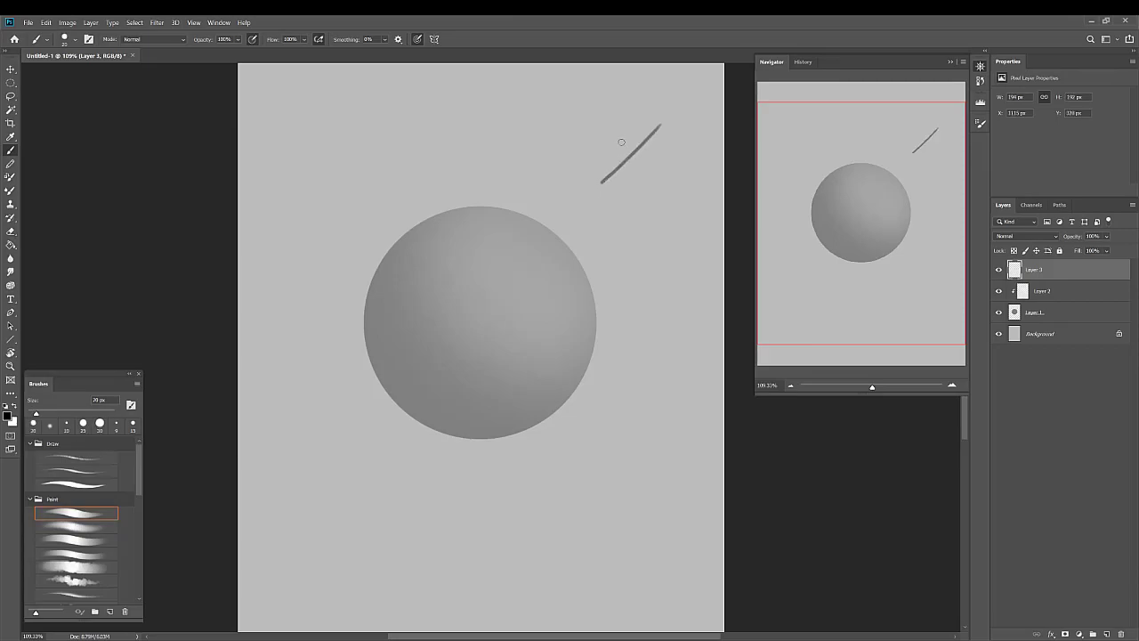
mouse_move(616, 139)
mouse_down()
mouse_move(596, 190)
mouse_move(634, 182)
mouse_up()
drag(521, 257, 522, 258)
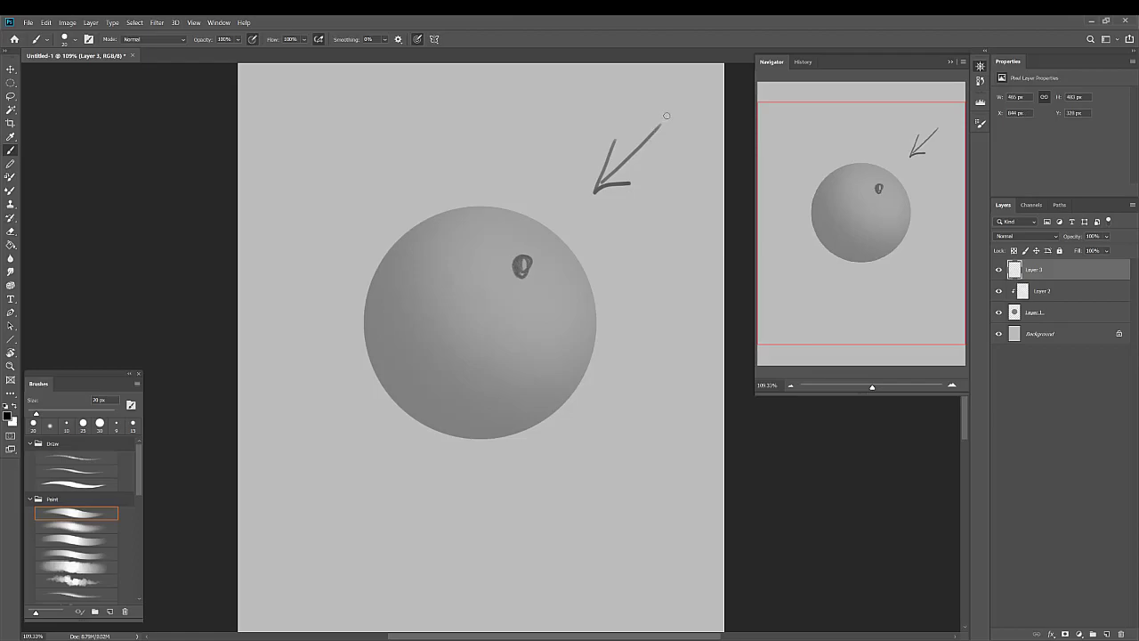
drag(666, 115, 602, 189)
drag(519, 259, 522, 266)
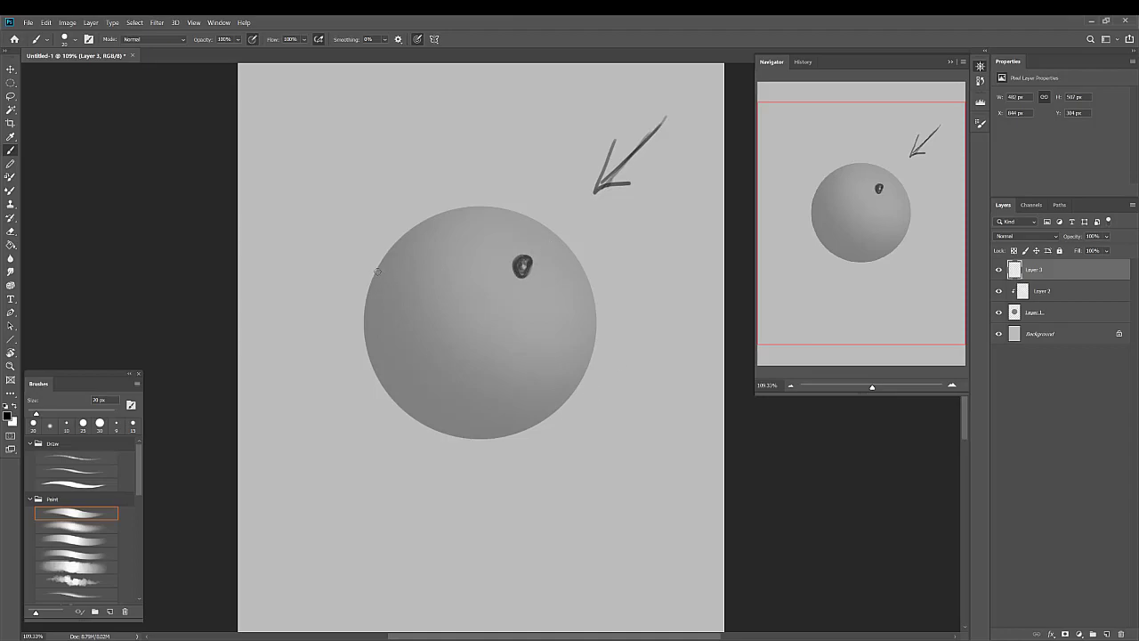
Step: Hatch the shadow area along the sphere's lower-left edge and outline an oval cast shadow beneath it
mouse_move(360, 307)
mouse_down()
mouse_move(383, 328)
mouse_move(376, 380)
mouse_move(395, 376)
mouse_move(415, 415)
mouse_move(515, 430)
mouse_up()
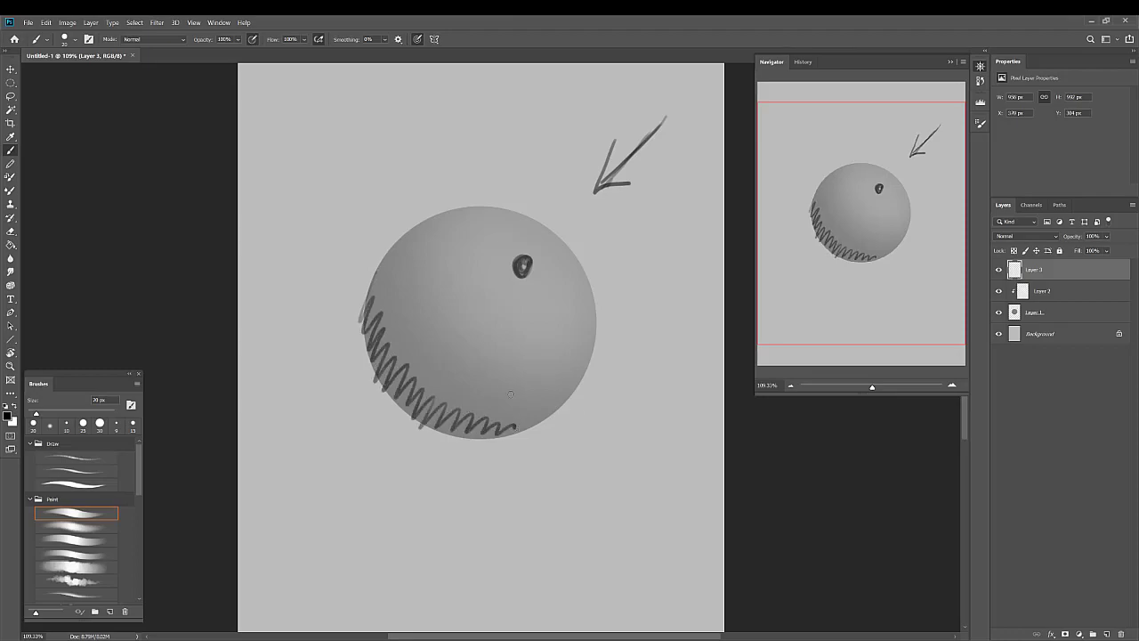
mouse_move(379, 260)
mouse_down()
mouse_move(391, 354)
mouse_move(433, 408)
mouse_move(491, 429)
mouse_move(530, 417)
mouse_up()
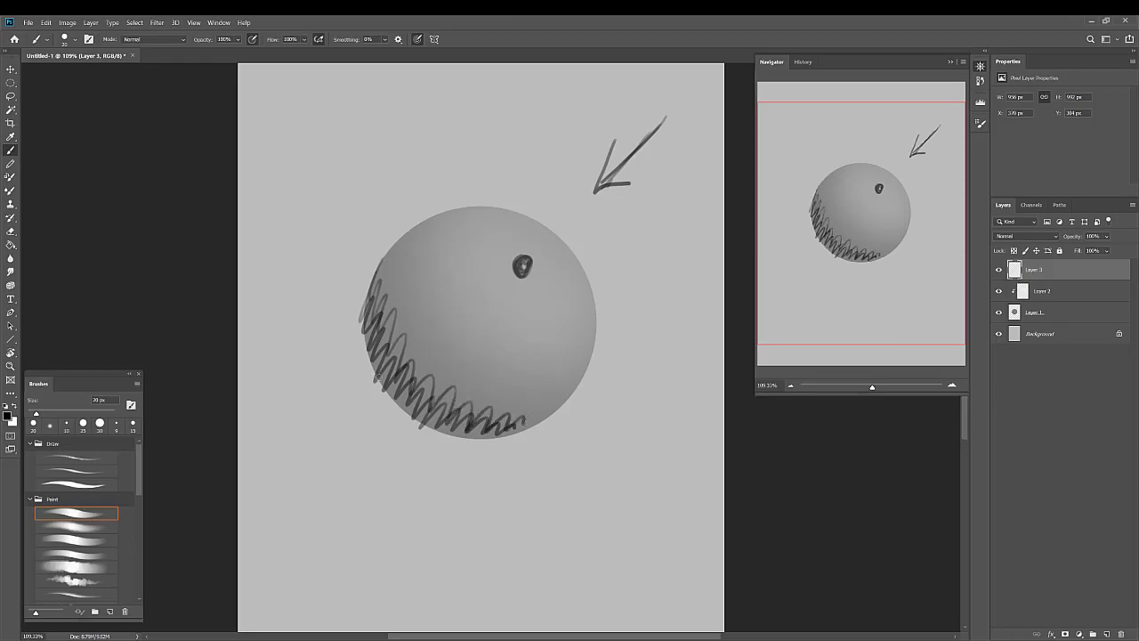
mouse_move(378, 378)
mouse_down()
mouse_move(330, 400)
mouse_move(506, 434)
mouse_up()
mouse_move(319, 392)
mouse_down()
mouse_move(418, 389)
mouse_move(467, 450)
mouse_up()
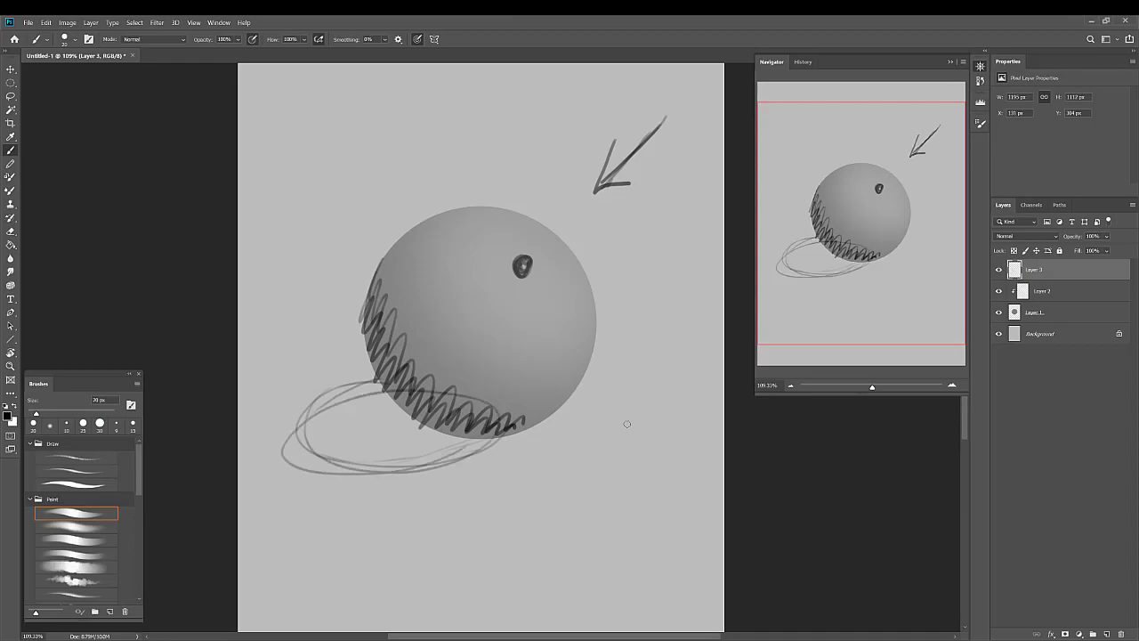
Step: Hide the sketch notes on Layer 3 and brighten the sphere's upper-right side on Layer 2 with a soft white 500 px brush
click(998, 269)
click(1046, 293)
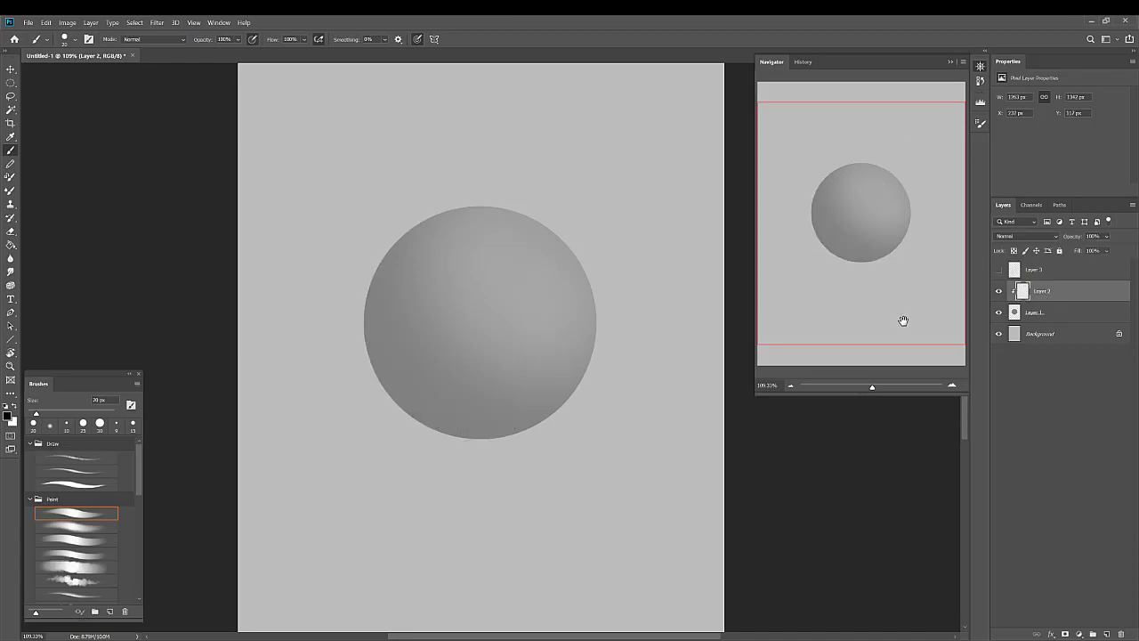
click(14, 409)
click(80, 528)
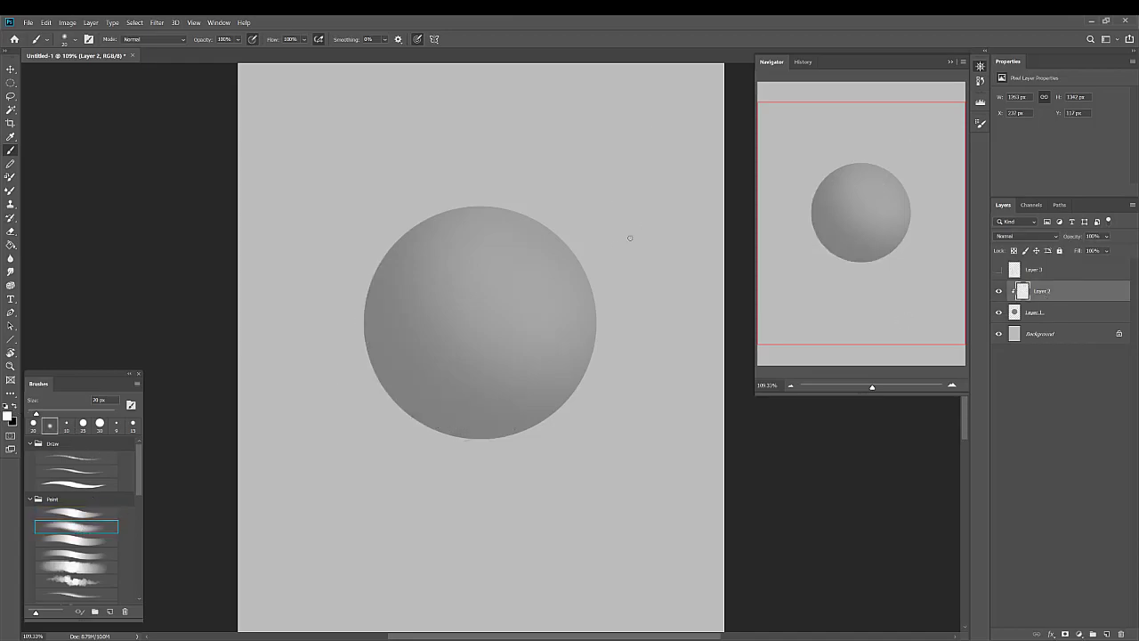
key(bracketright)
key(bracketright)
key(bracketright)
key(bracketright)
key(bracketright)
key(bracketright)
key(bracketright)
key(bracketright)
key(bracketright)
key(bracketright)
key(bracketright)
key(bracketright)
key(bracketright)
key(bracketright)
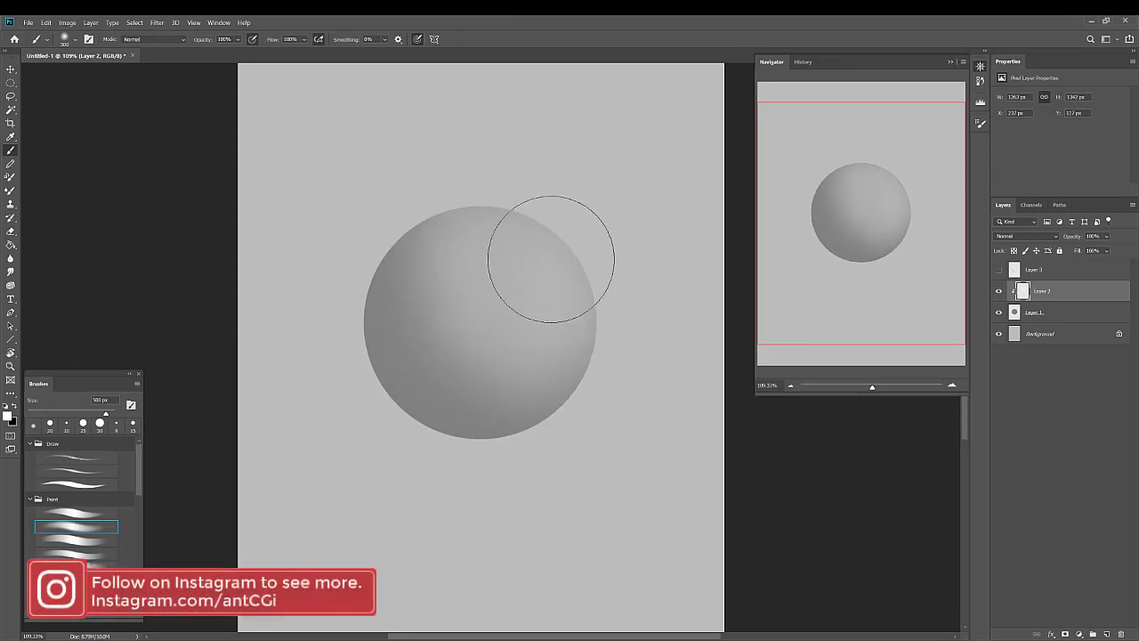
Step: Reduce the soft white brush to 175 px and paint light along the sphere's upper-right rim
key(bracketleft)
key(bracketleft)
key(bracketleft)
key(bracketleft)
key(bracketleft)
key(bracketleft)
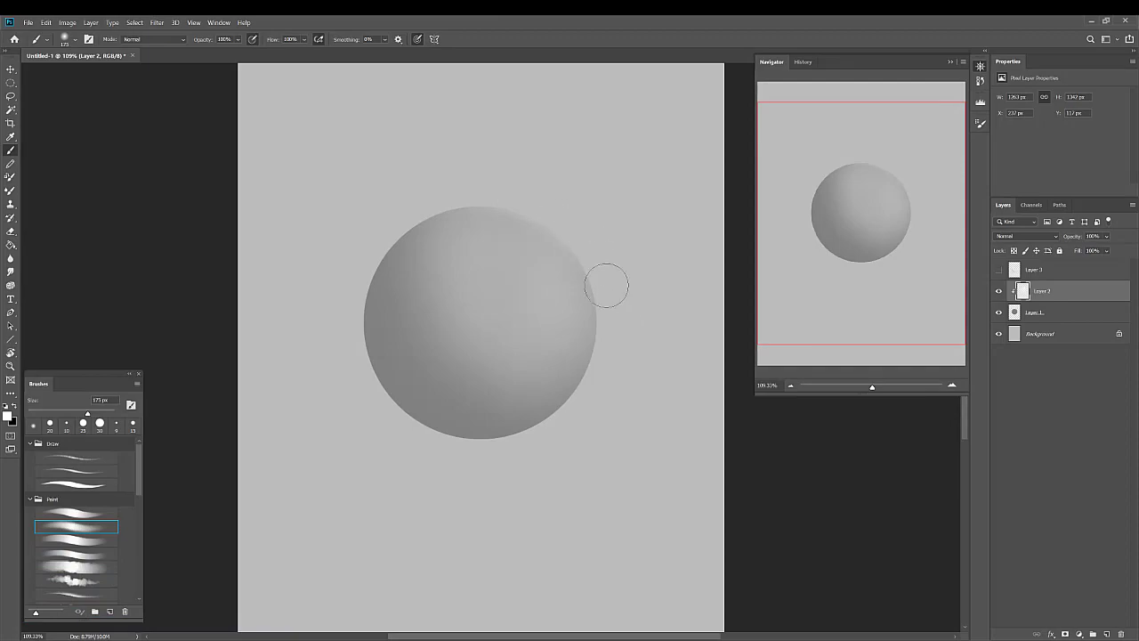
mouse_move(561, 219)
mouse_down()
mouse_move(617, 338)
mouse_move(535, 203)
mouse_move(490, 192)
mouse_move(595, 272)
mouse_move(627, 351)
mouse_move(572, 230)
mouse_move(607, 336)
mouse_move(594, 253)
mouse_move(602, 383)
mouse_move(608, 340)
mouse_move(588, 251)
mouse_move(523, 193)
mouse_move(442, 186)
mouse_move(460, 193)
mouse_move(437, 197)
mouse_move(491, 196)
mouse_move(577, 236)
mouse_move(500, 193)
mouse_move(600, 284)
mouse_up()
Step: Build up the light along the sphere's right and top rim with the soft brush at 300 px, finishing at 500 px
key(bracketright)
key(bracketright)
key(bracketright)
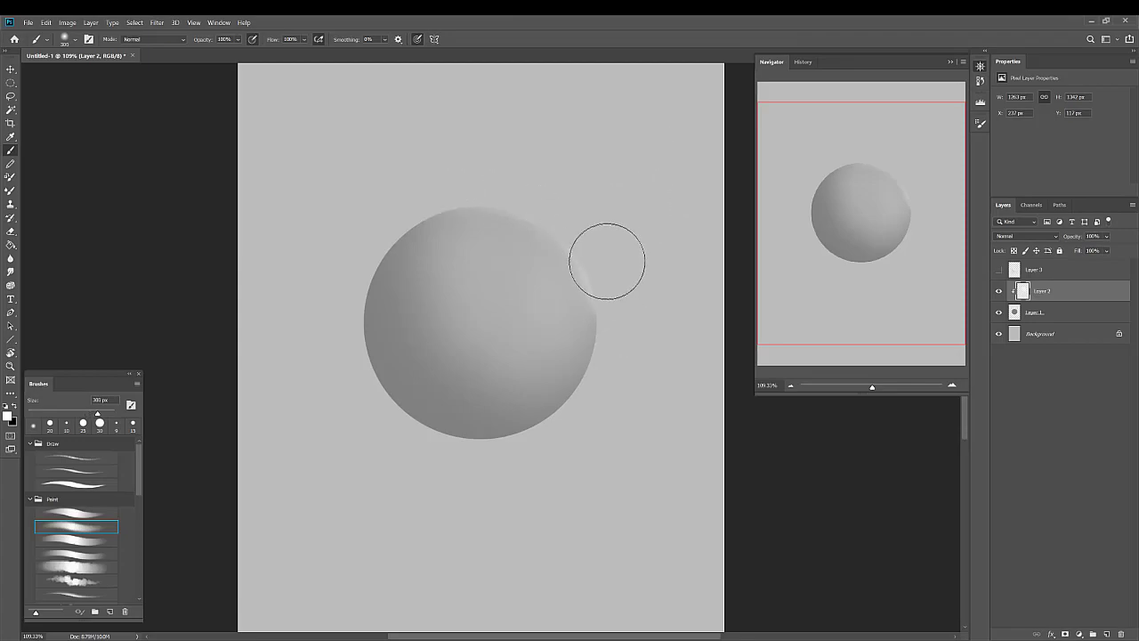
mouse_move(621, 337)
mouse_down()
mouse_move(617, 291)
mouse_move(615, 410)
mouse_move(616, 298)
mouse_move(601, 412)
mouse_move(619, 292)
mouse_move(599, 413)
mouse_up()
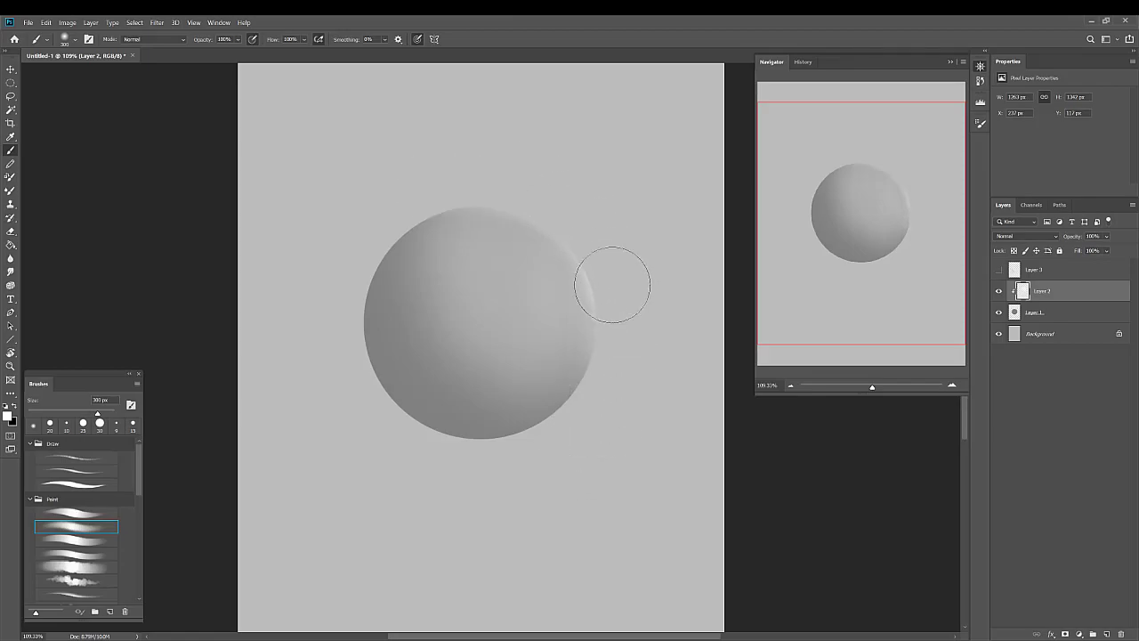
mouse_move(613, 285)
mouse_down()
mouse_move(622, 321)
mouse_move(619, 302)
mouse_move(586, 446)
mouse_move(598, 420)
mouse_move(606, 281)
mouse_move(545, 211)
mouse_move(444, 187)
mouse_up()
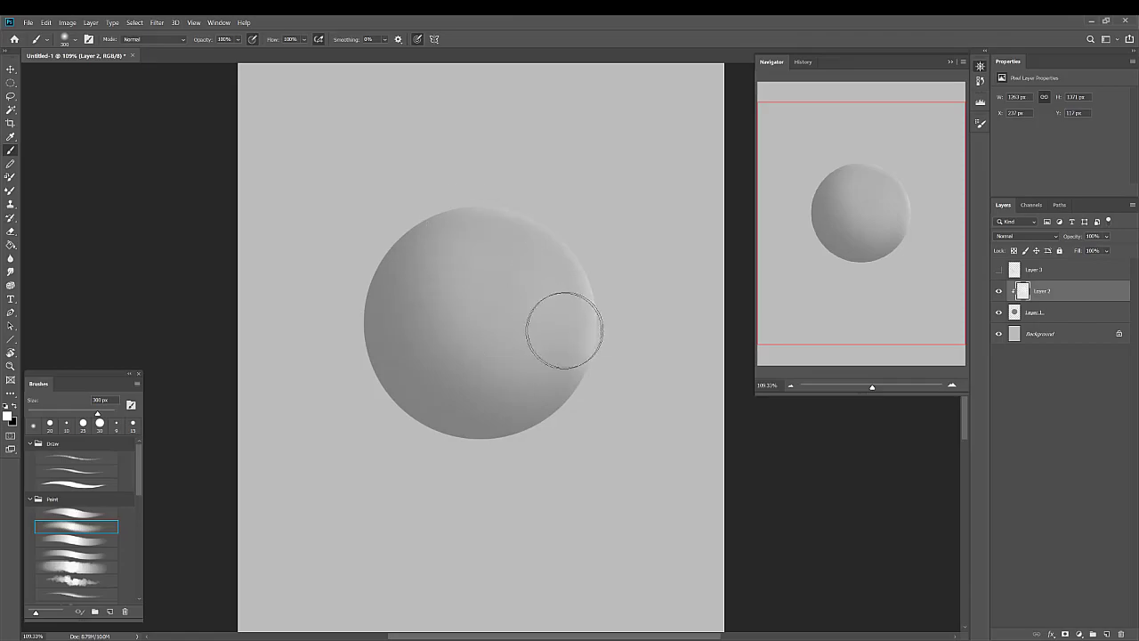
key(bracketright)
key(bracketright)
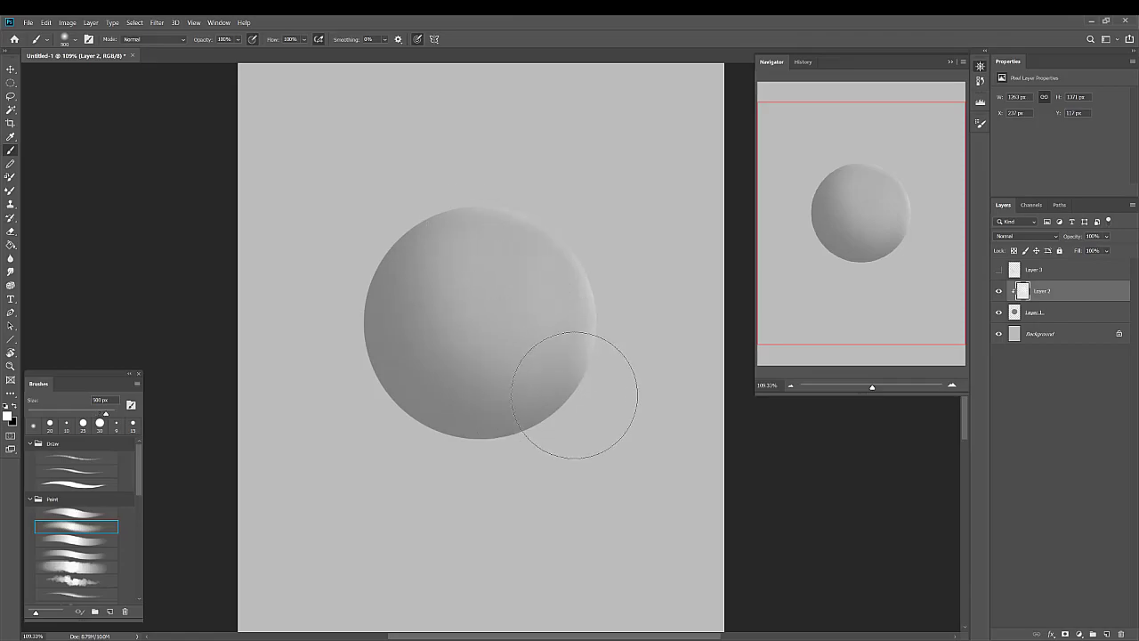
Step: Add a new layer directly above Layer 2 and clip it to the circle
click(1105, 635)
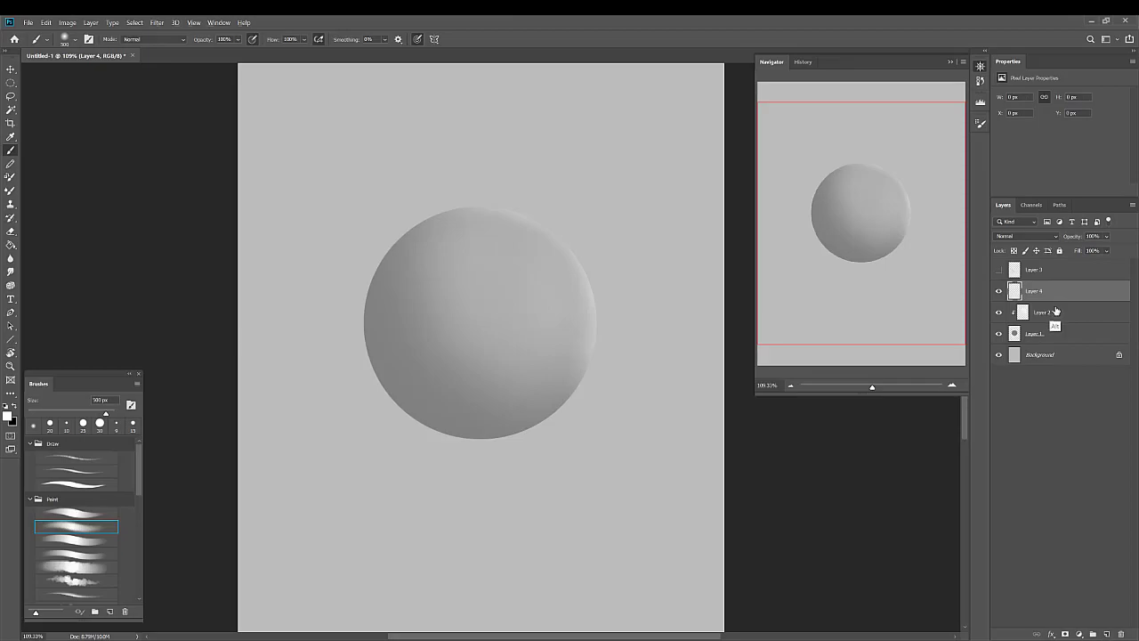
alt+click(1059, 299)
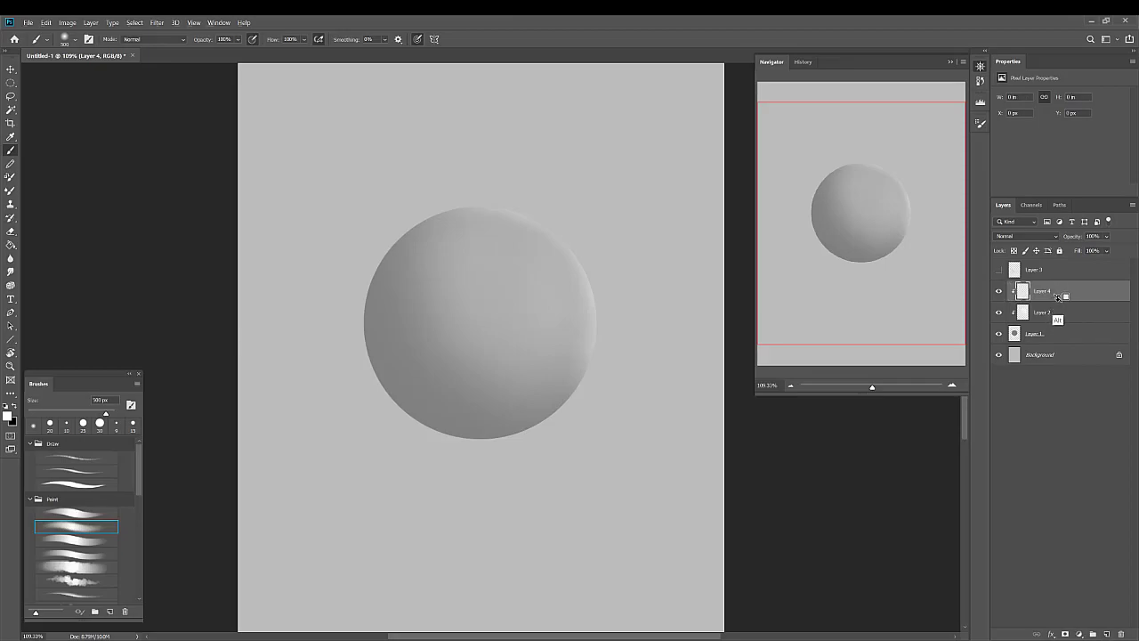
Step: Review the clipped layer stack by toggling Layer 2's visibility and selecting Layer 4, Layer 2 and Layer 1 in turn
click(1063, 313)
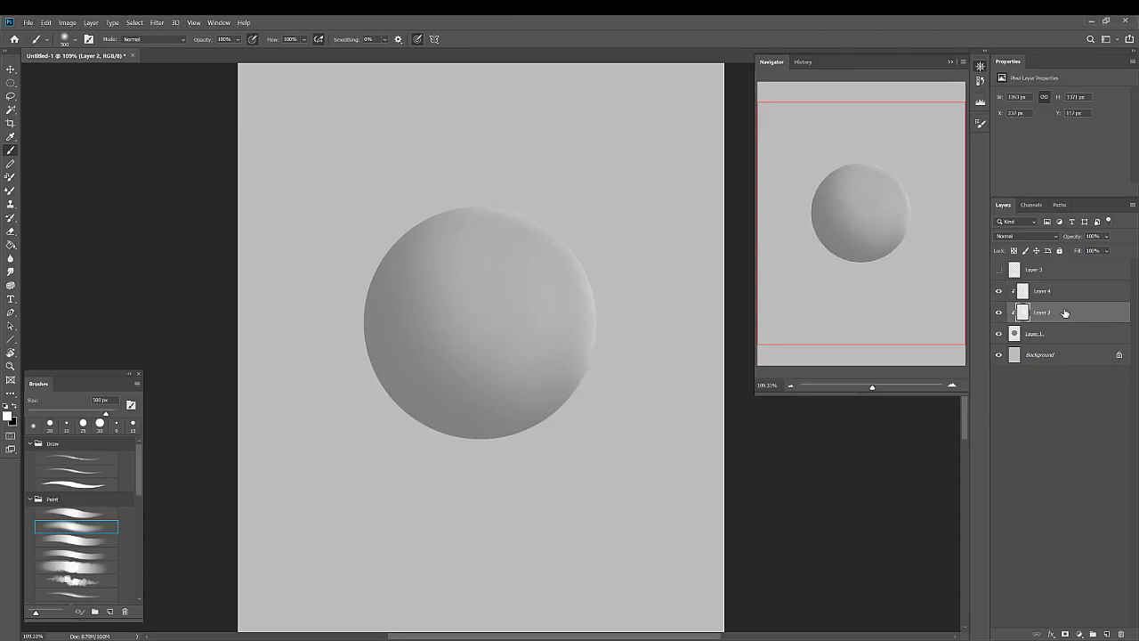
click(997, 314)
click(997, 314)
click(1058, 296)
click(1066, 314)
click(1064, 293)
click(1063, 316)
click(1062, 333)
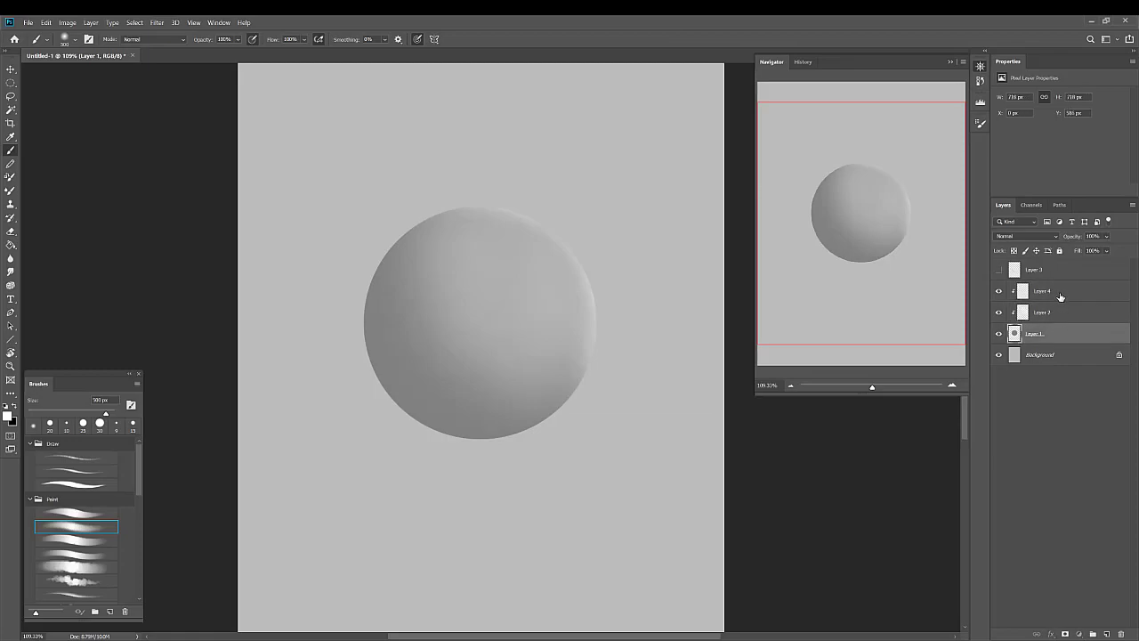
Step: On Layer 4, paint soft black shading down the sphere's left edge with the brush at 300 px
click(1060, 296)
click(14, 407)
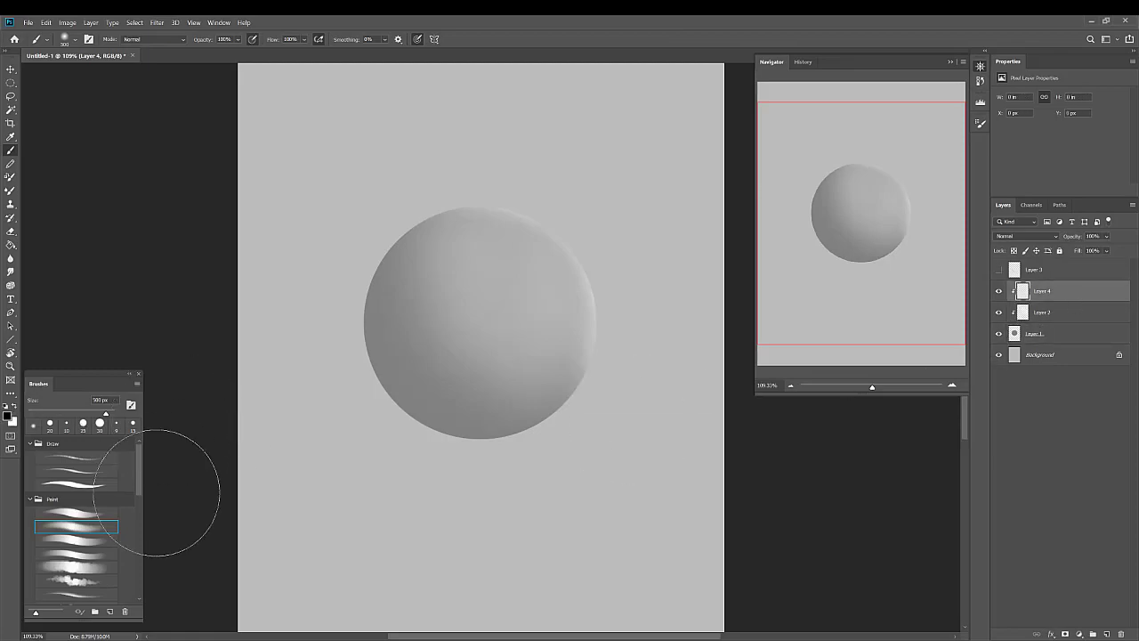
key(bracketleft)
key(bracketleft)
key(bracketleft)
key(bracketleft)
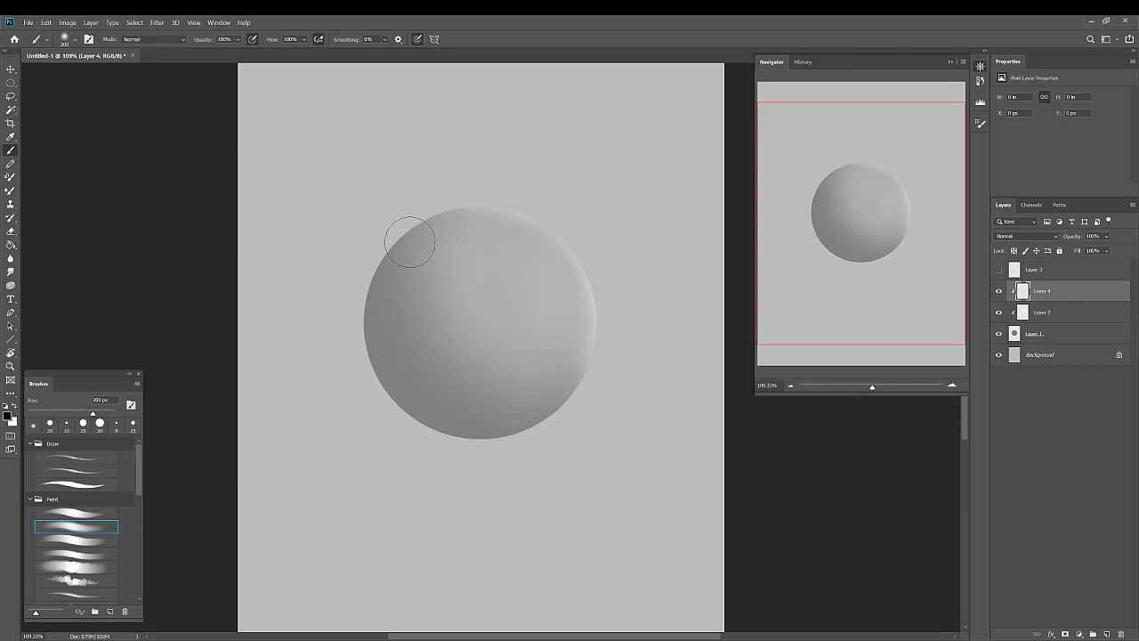
key(bracketright)
key(bracketright)
key(bracketleft)
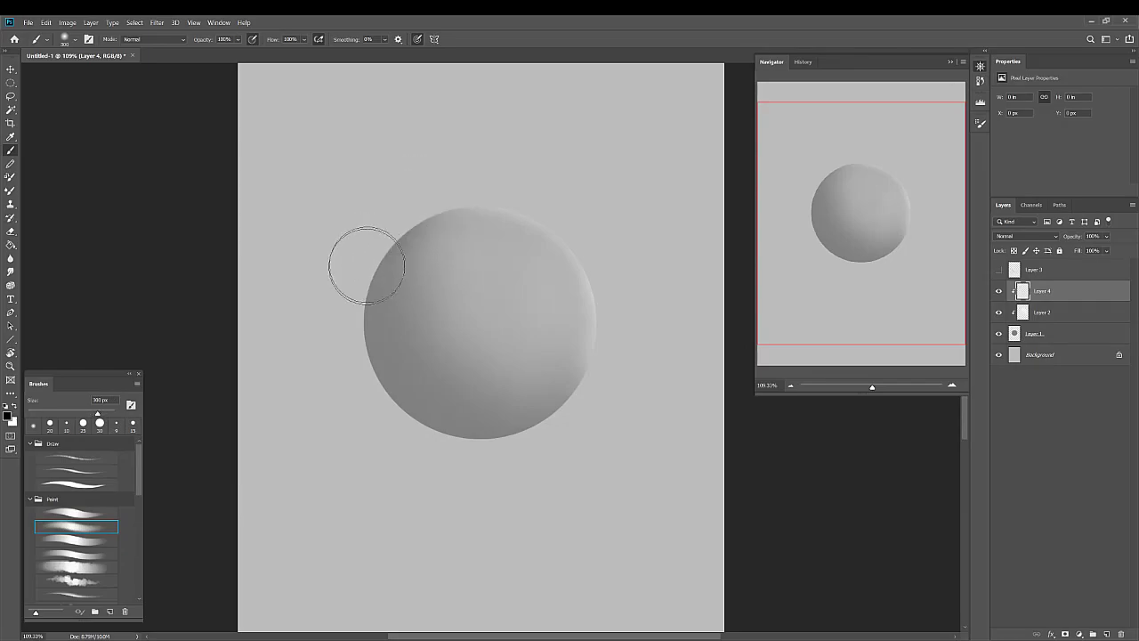
mouse_move(367, 265)
mouse_down()
mouse_move(365, 378)
mouse_move(391, 233)
mouse_move(358, 257)
mouse_move(372, 405)
mouse_move(481, 505)
mouse_move(355, 293)
mouse_move(400, 413)
mouse_up()
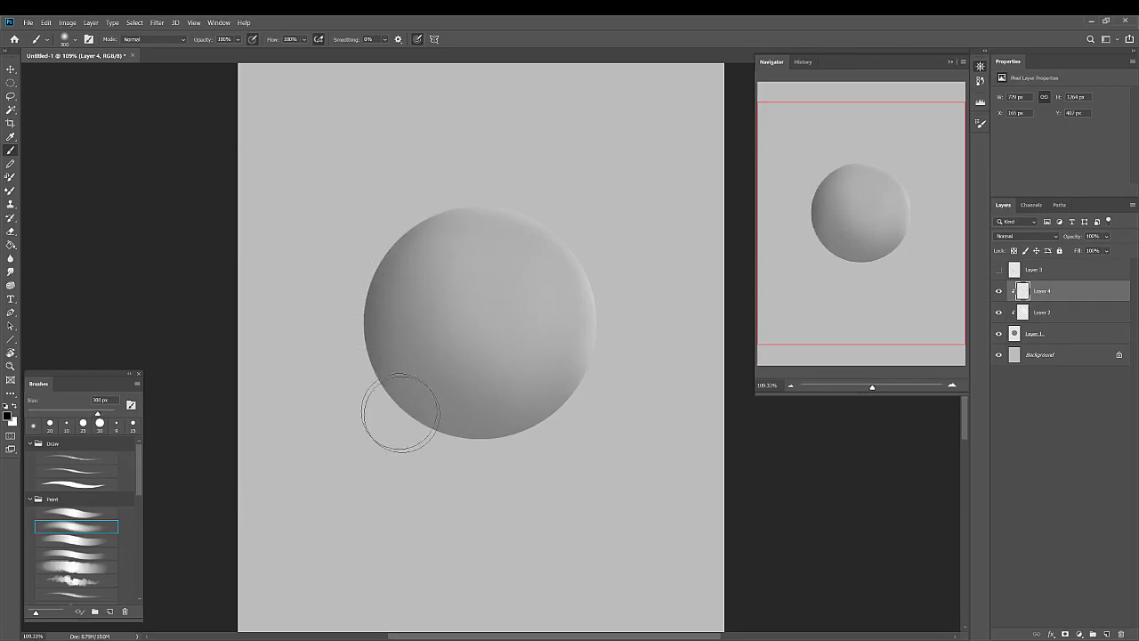
Step: Enlarge the soft black brush to 500 px and build up shadow around the sphere's left and lower rim
key(bracketright)
key(bracketright)
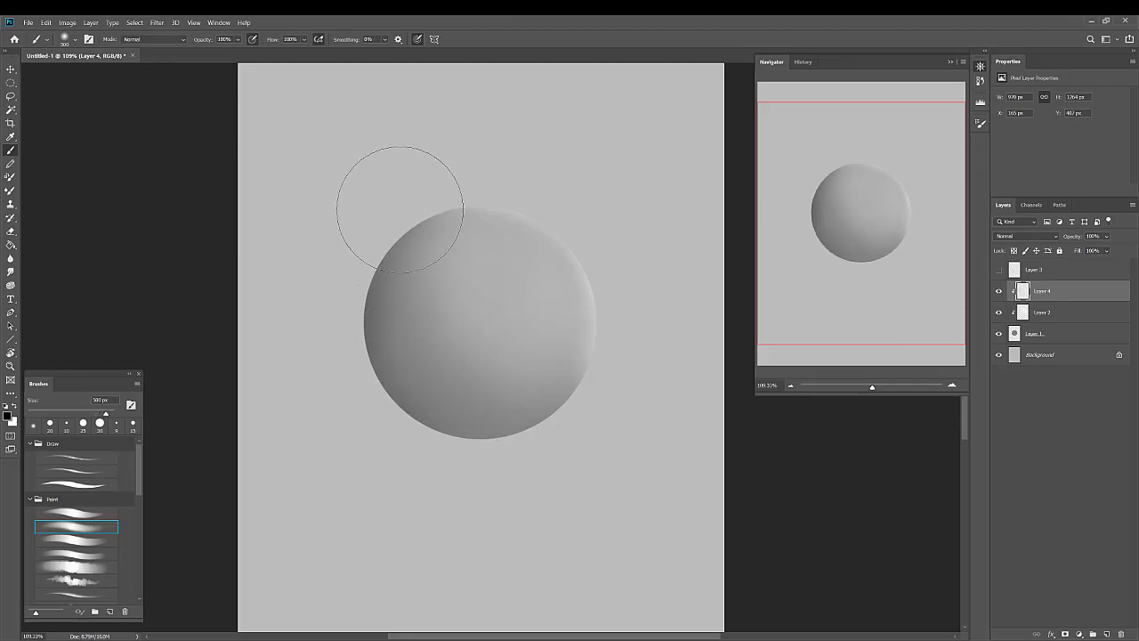
mouse_move(399, 209)
mouse_down()
mouse_move(365, 296)
mouse_move(395, 407)
mouse_move(549, 501)
mouse_up()
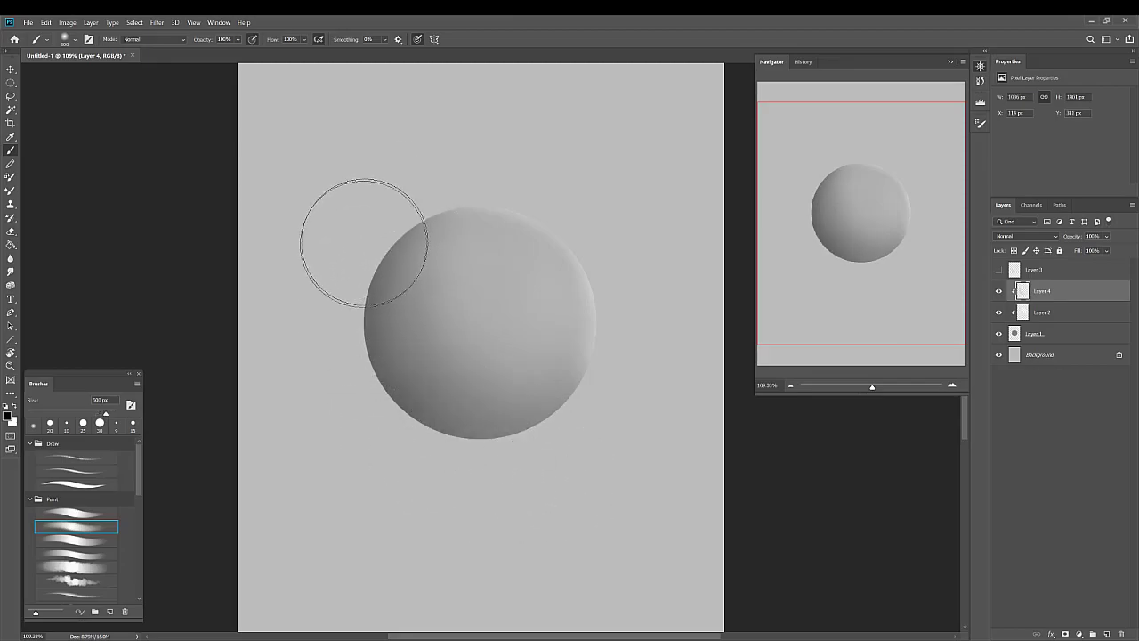
mouse_move(395, 208)
mouse_down()
mouse_move(374, 286)
mouse_move(401, 385)
mouse_move(494, 452)
mouse_move(623, 440)
mouse_up()
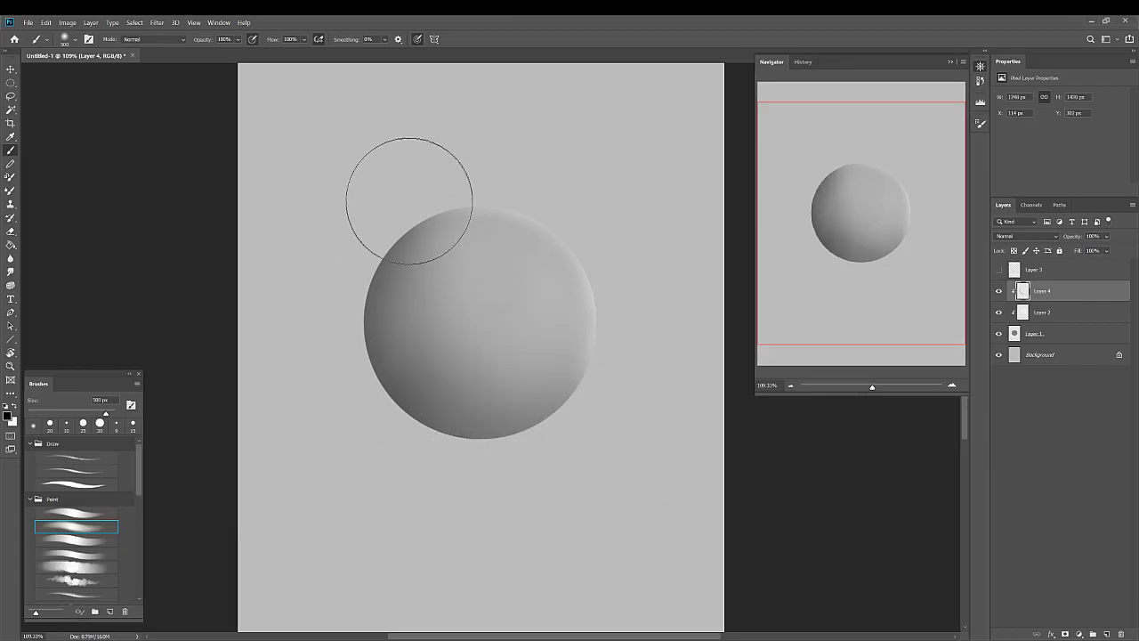
mouse_move(412, 199)
mouse_down()
mouse_move(400, 280)
mouse_move(429, 380)
mouse_move(560, 457)
mouse_up()
mouse_move(392, 198)
mouse_down()
mouse_move(358, 316)
mouse_move(420, 465)
mouse_up()
mouse_move(409, 178)
mouse_down()
mouse_move(376, 282)
mouse_move(580, 475)
mouse_up()
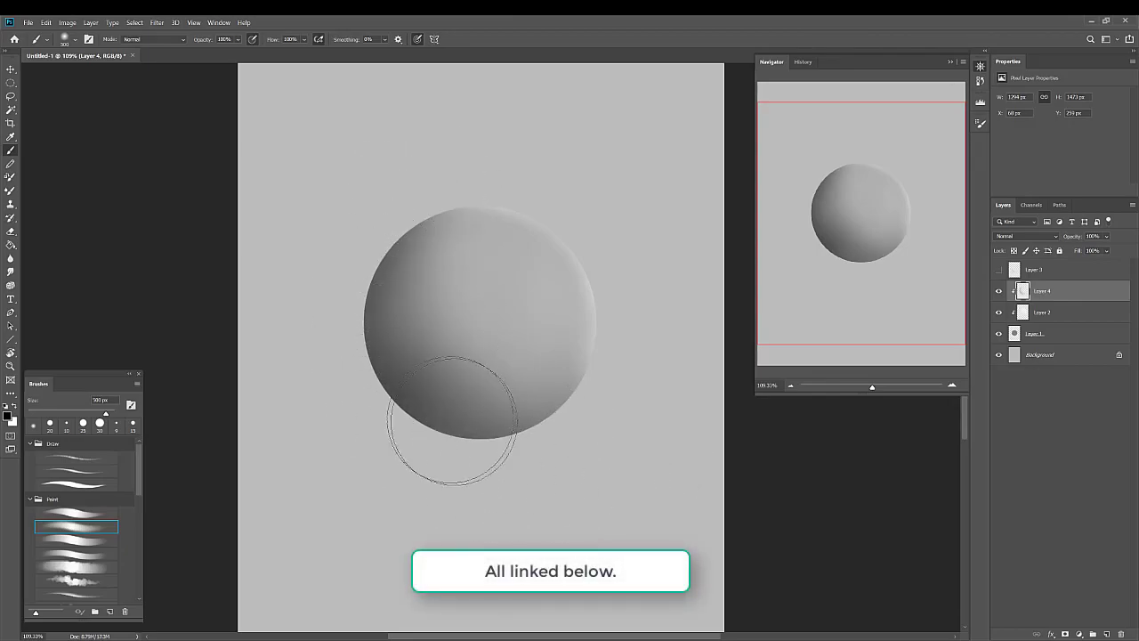
Step: Deepen the sphere's lower-left shadow with the soft black brush, using up to 600 px, and reduce the brush to 175 px
mouse_move(370, 332)
mouse_down()
mouse_move(415, 396)
mouse_move(559, 468)
mouse_move(582, 450)
mouse_up()
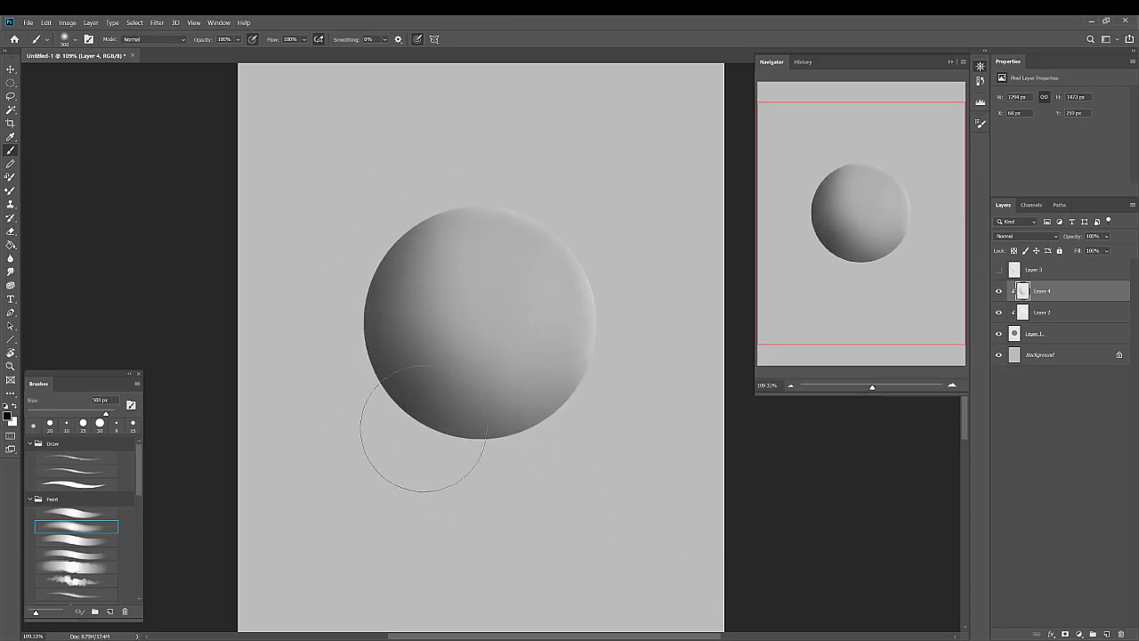
mouse_move(444, 437)
mouse_down()
mouse_move(543, 439)
mouse_move(637, 414)
mouse_up()
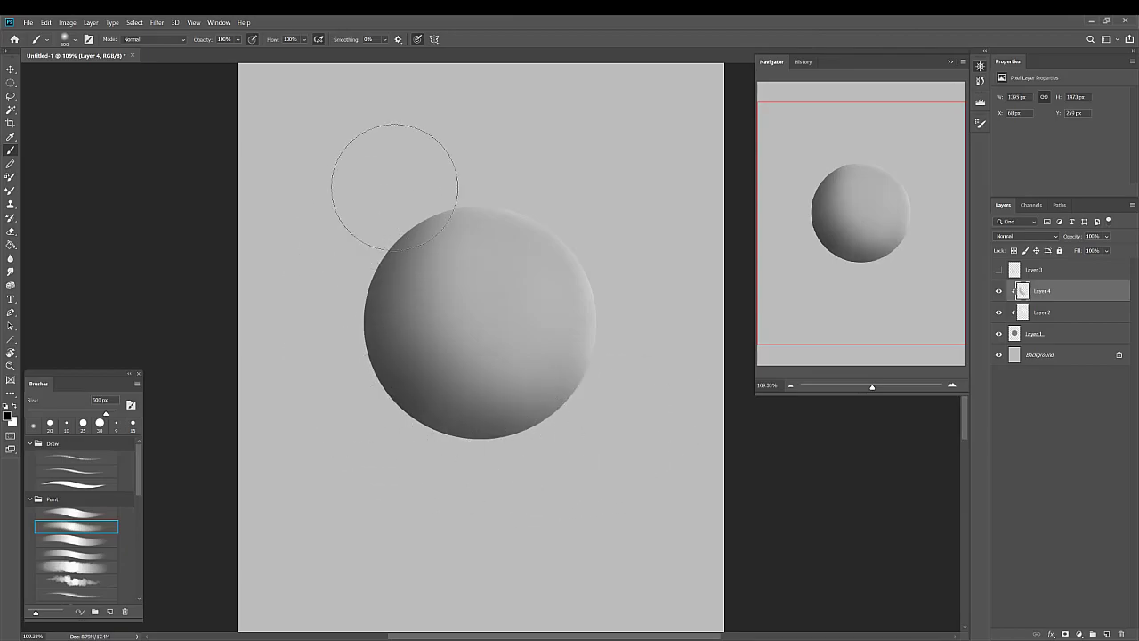
mouse_move(385, 206)
mouse_down()
mouse_move(379, 430)
mouse_move(498, 472)
mouse_up()
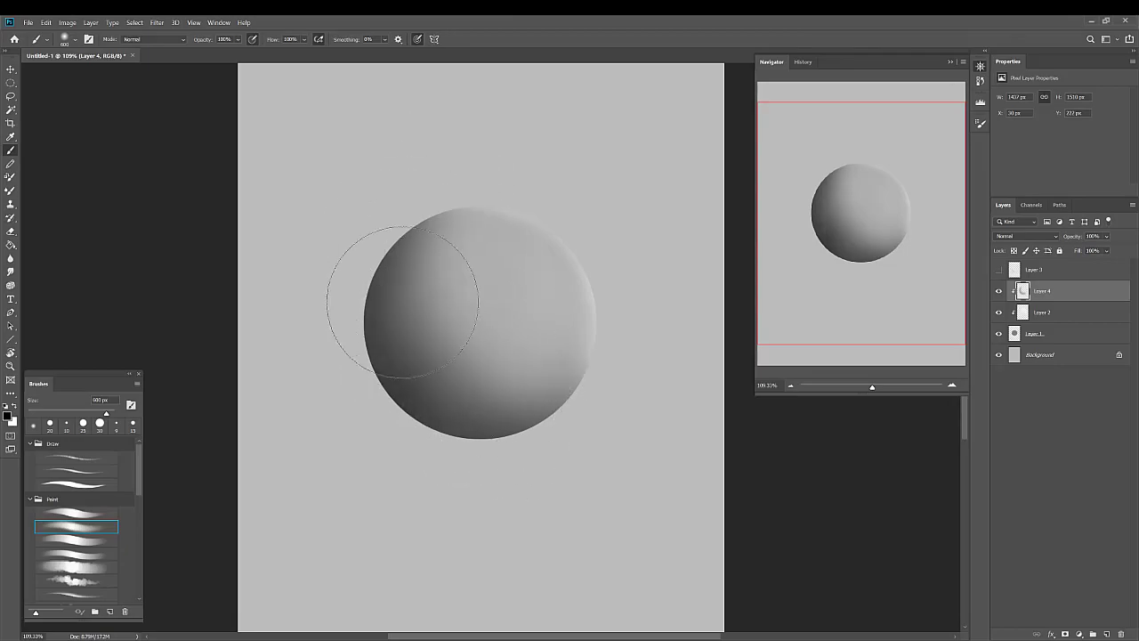
drag(361, 290, 343, 361)
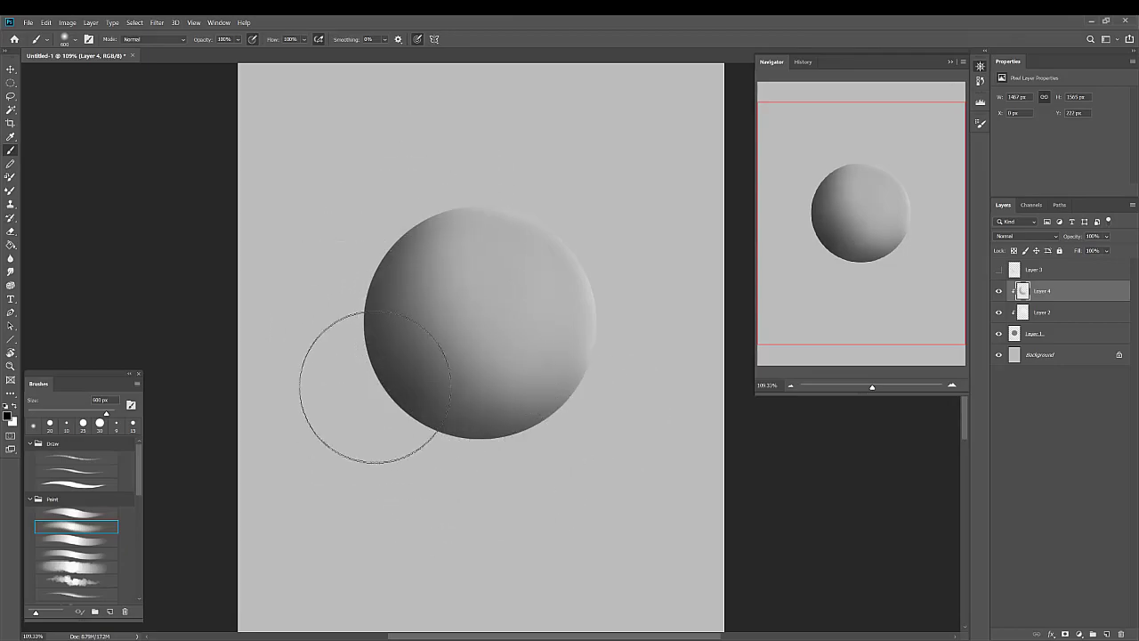
key(bracketleft)
key(bracketleft)
key(bracketleft)
key(bracketleft)
key(bracketleft)
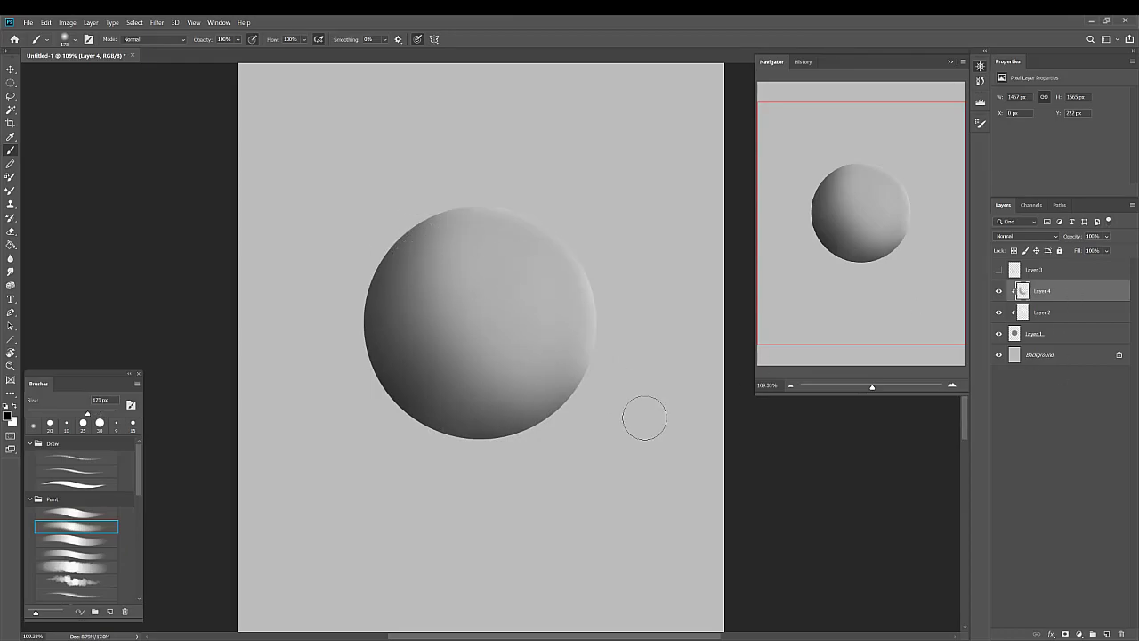
Step: Merge the clipped Layer 4 and Layer 2 down into Layer 1 and check the result by toggling its visibility
click(1131, 204)
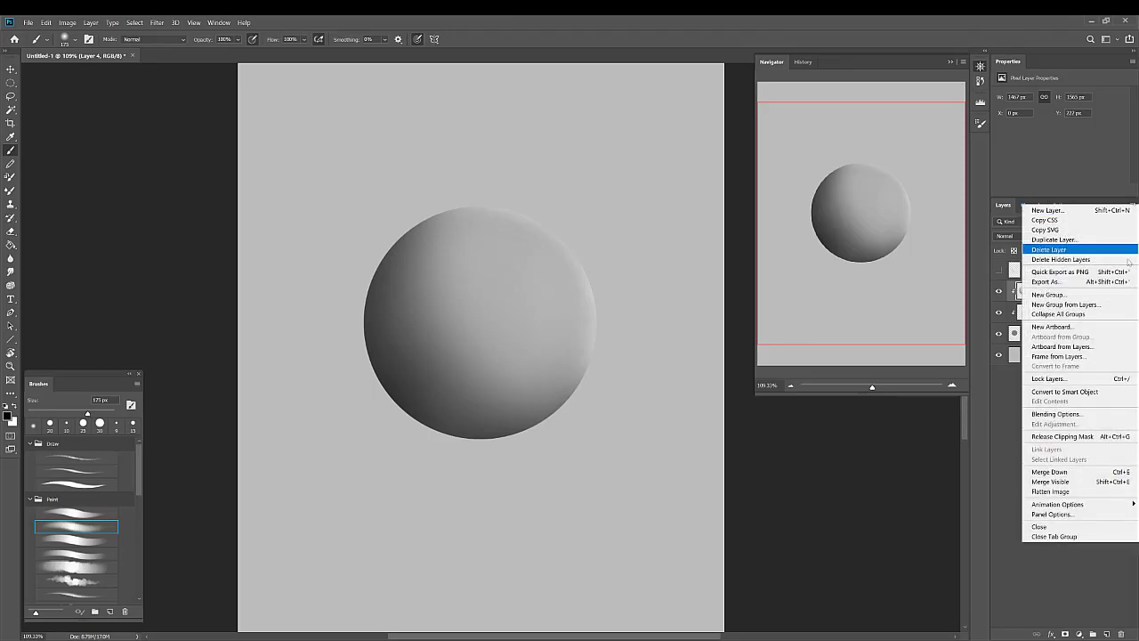
click(1081, 472)
click(1133, 206)
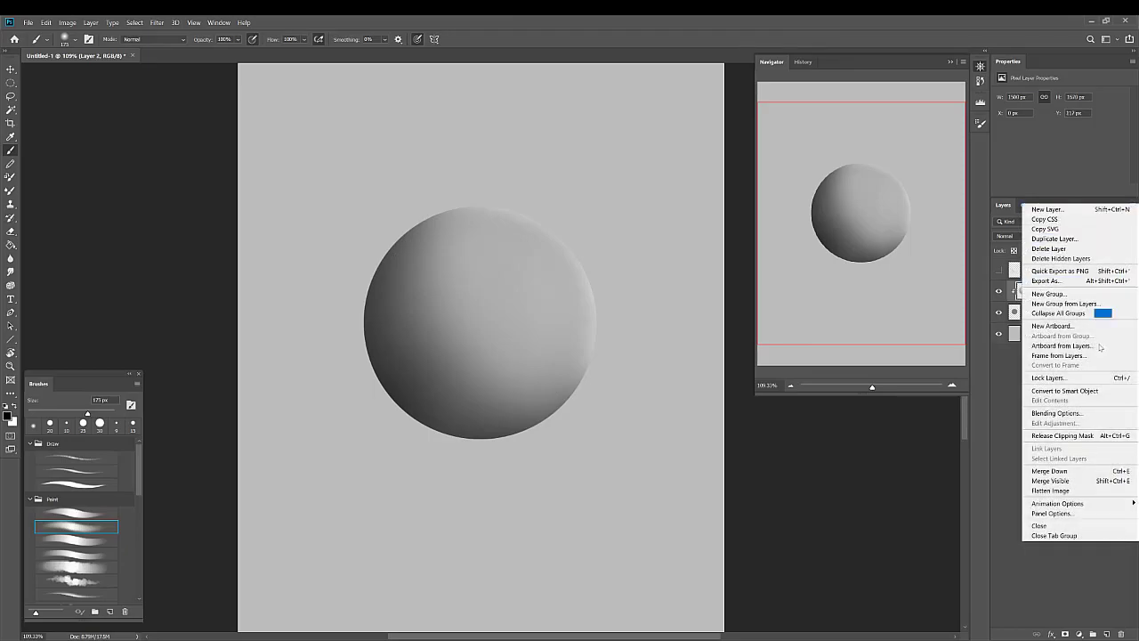
click(1068, 471)
click(999, 292)
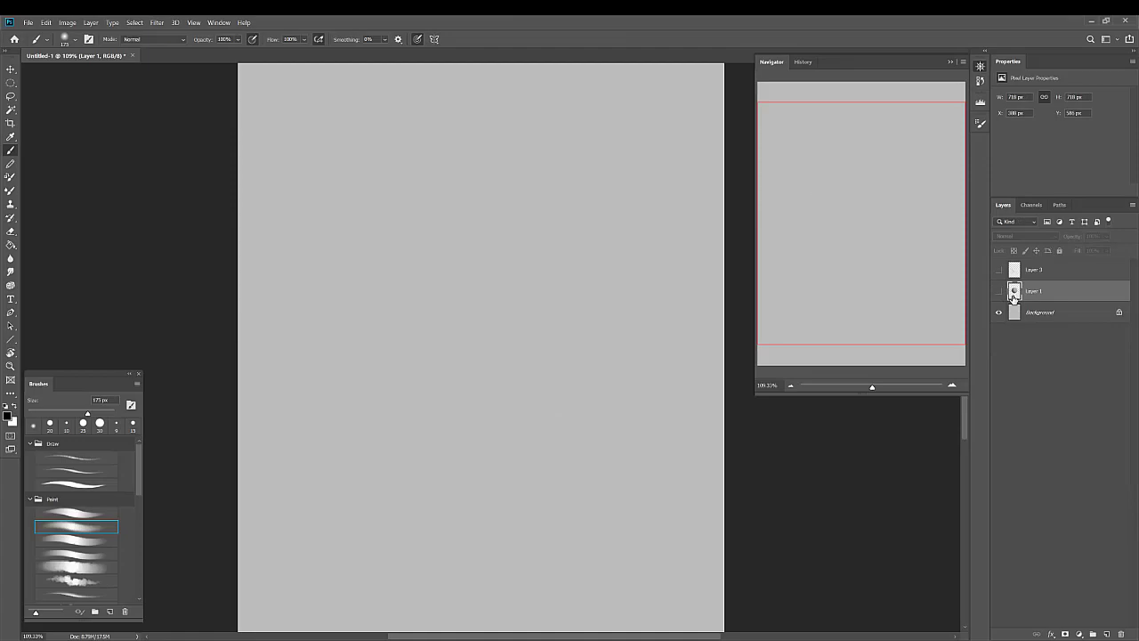
click(1000, 291)
Step: Add a new layer clipped to Layer 1 and paint a dark curved core shadow inside the sphere's left side, starting at 100 px
click(1107, 631)
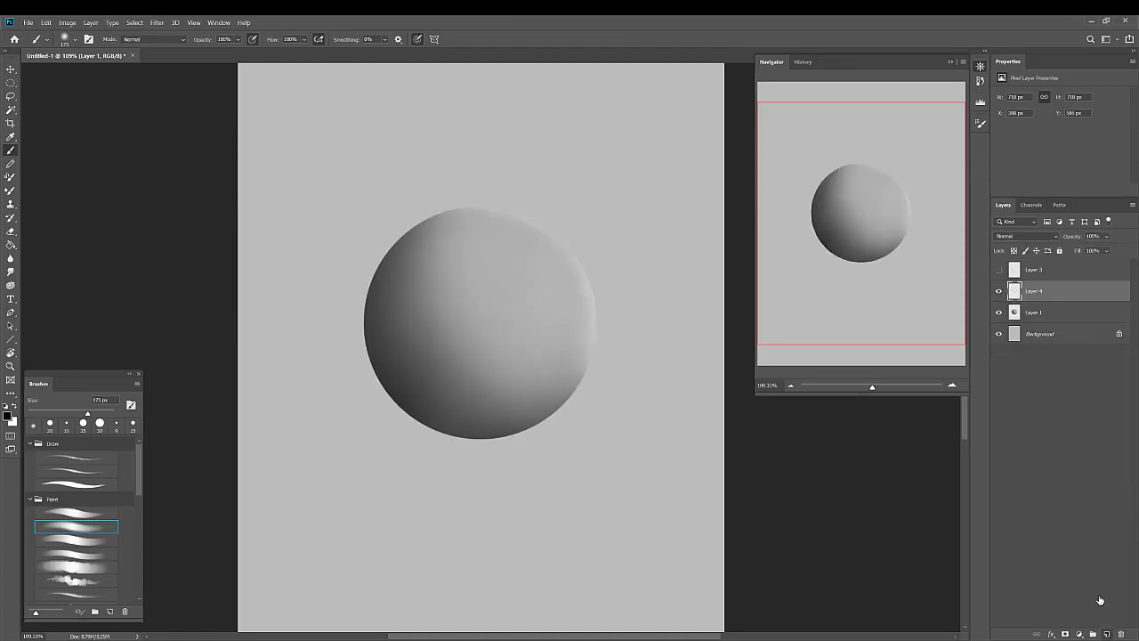
alt+click(1057, 300)
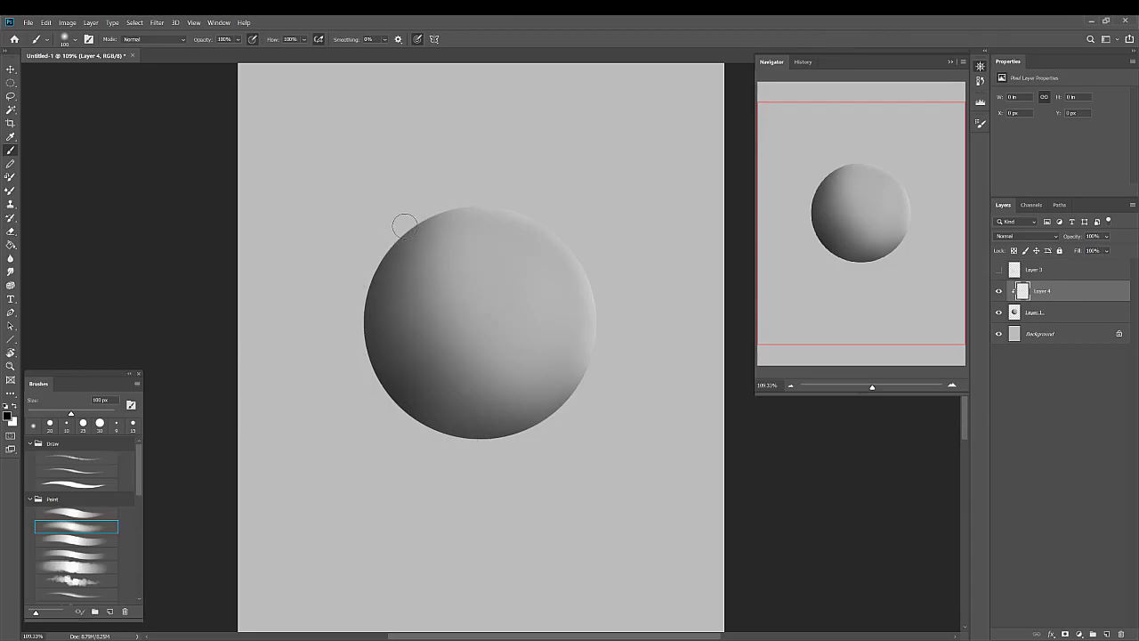
drag(379, 263, 394, 237)
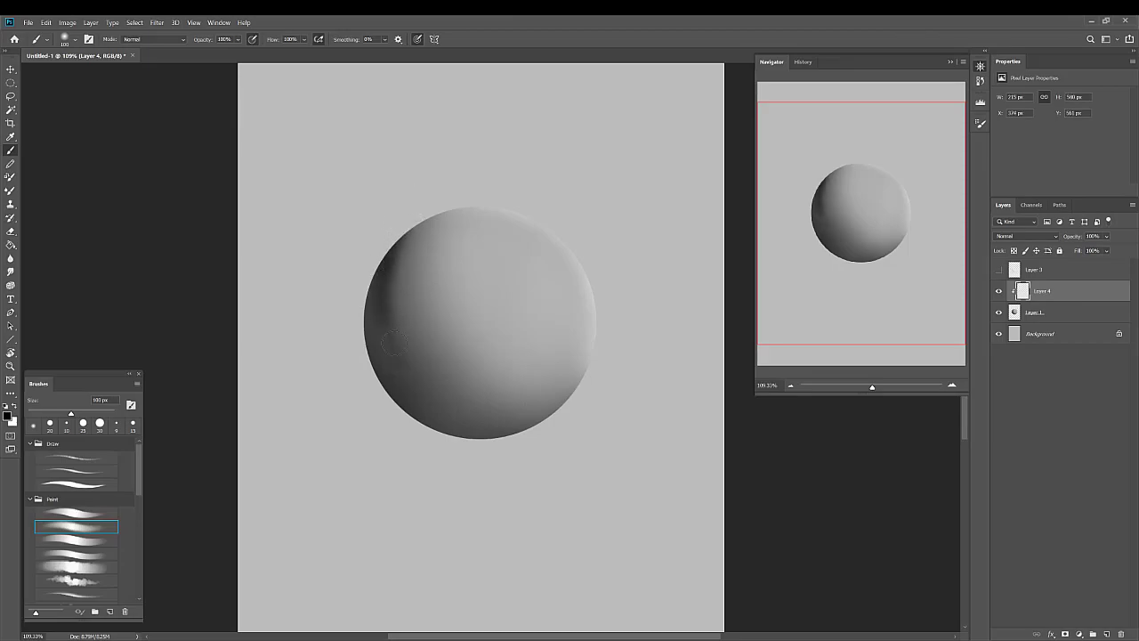
drag(392, 251, 414, 342)
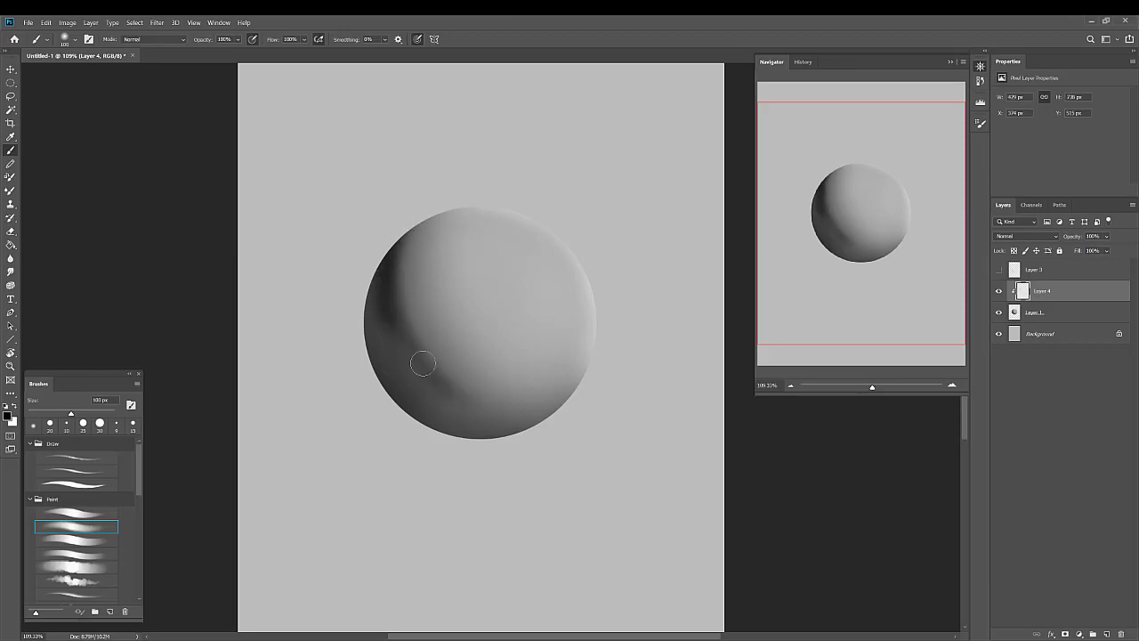
drag(393, 246, 420, 347)
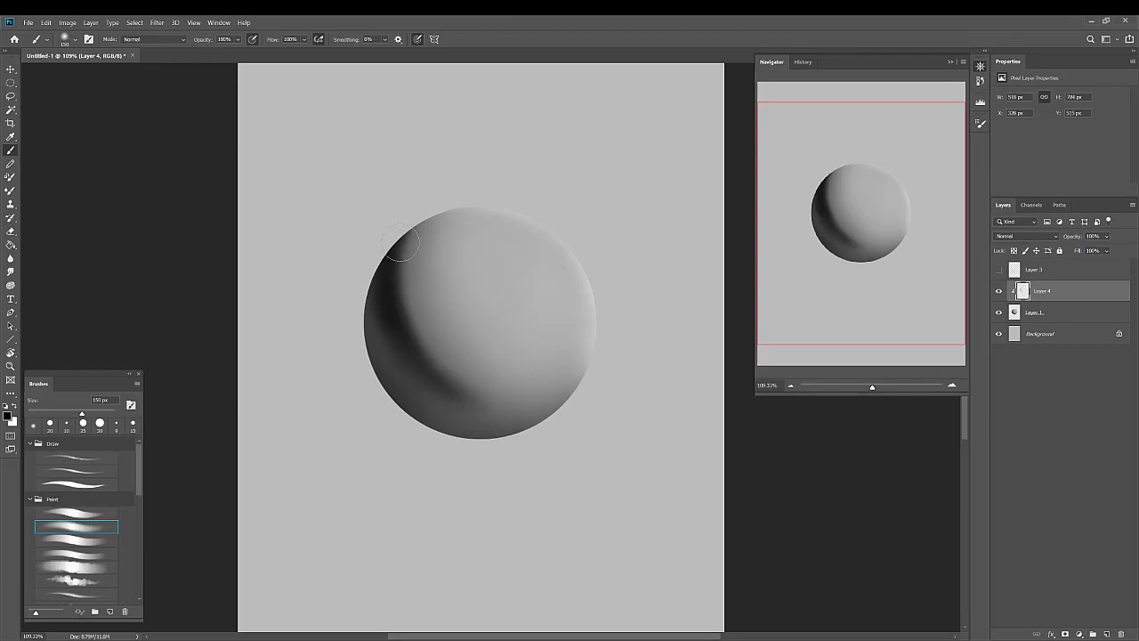
Step: Enlarge the soft black brush to 250 px and widen and darken the core shadow from the sphere's upper left to its base
key(bracketright)
key(bracketright)
key(bracketright)
drag(404, 211, 406, 245)
mouse_move(424, 365)
mouse_down()
mouse_move(395, 281)
mouse_move(397, 320)
mouse_move(476, 411)
mouse_move(401, 300)
mouse_up()
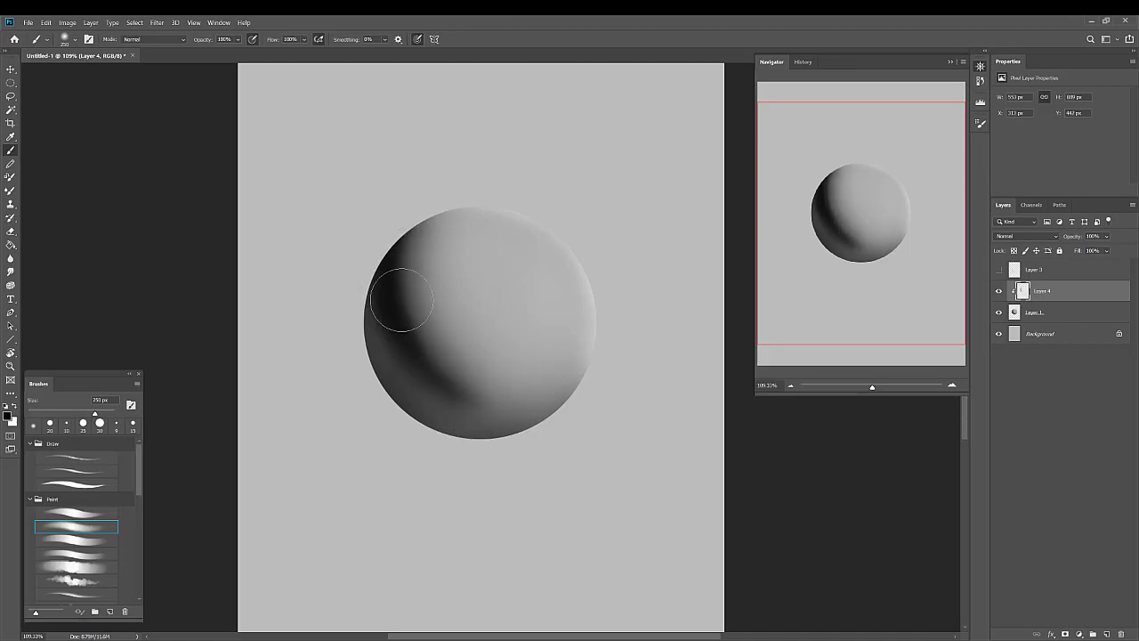
drag(411, 339, 417, 357)
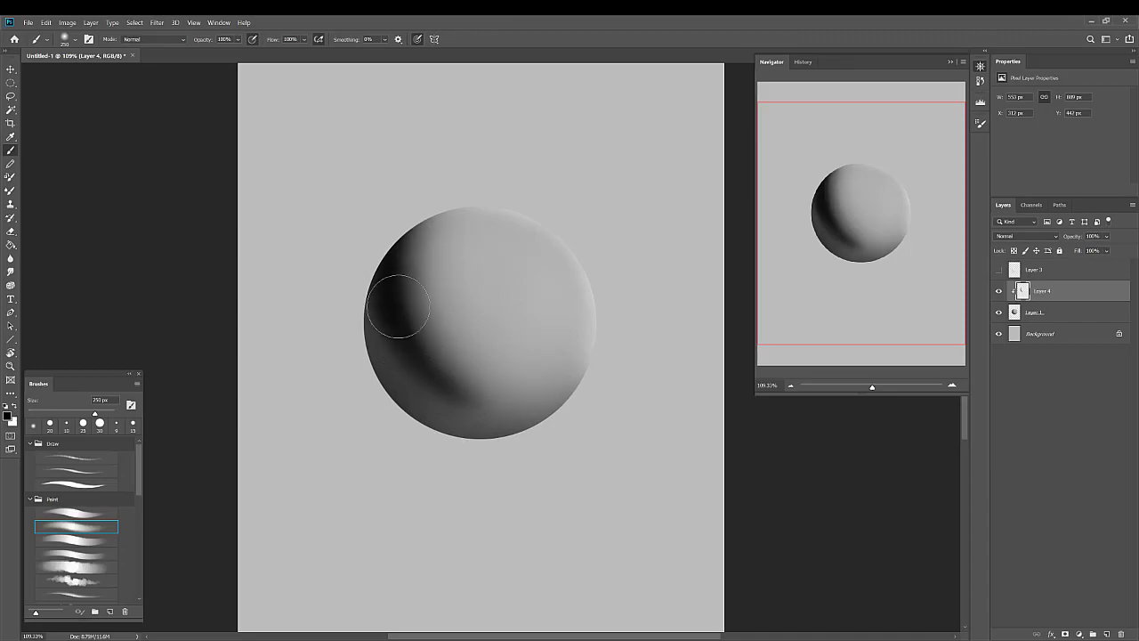
mouse_move(398, 306)
mouse_down()
mouse_move(505, 428)
mouse_move(422, 364)
mouse_move(378, 255)
mouse_move(388, 351)
mouse_move(504, 448)
mouse_move(393, 304)
mouse_move(506, 428)
mouse_move(457, 392)
mouse_move(389, 276)
mouse_move(439, 382)
mouse_move(439, 273)
mouse_move(392, 269)
mouse_move(415, 359)
mouse_move(394, 249)
mouse_move(421, 371)
mouse_move(495, 425)
mouse_move(390, 314)
mouse_up()
mouse_move(463, 406)
mouse_down()
mouse_move(398, 297)
mouse_move(406, 224)
mouse_move(416, 344)
mouse_up()
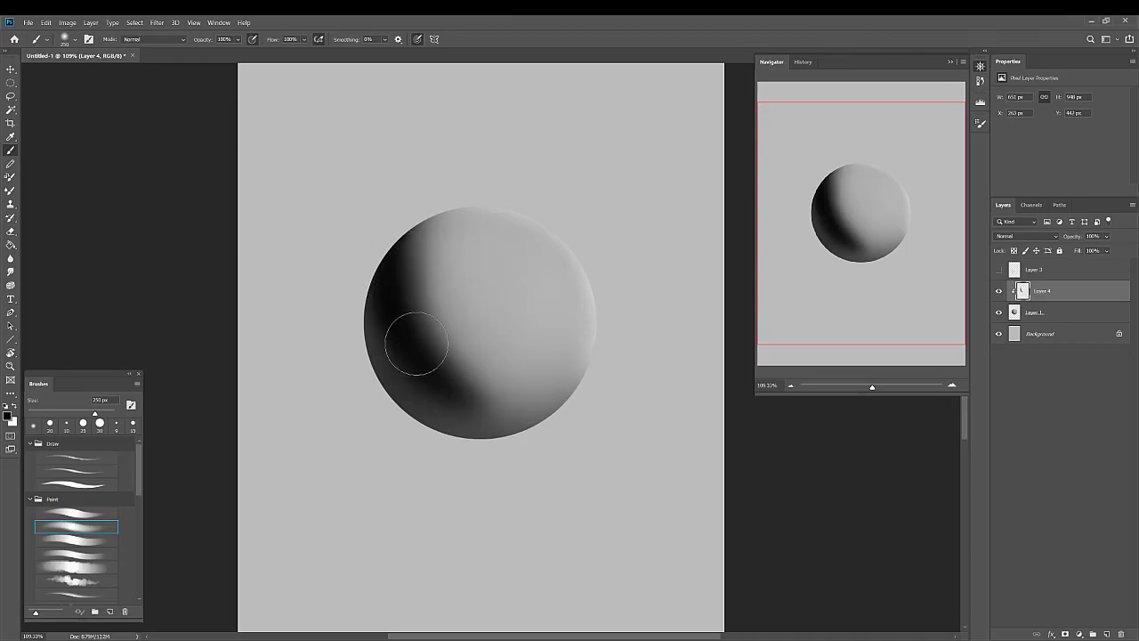
mouse_move(408, 292)
mouse_down()
mouse_move(452, 417)
mouse_move(413, 295)
mouse_up()
mouse_move(427, 342)
mouse_down()
mouse_move(482, 418)
mouse_move(412, 325)
mouse_up()
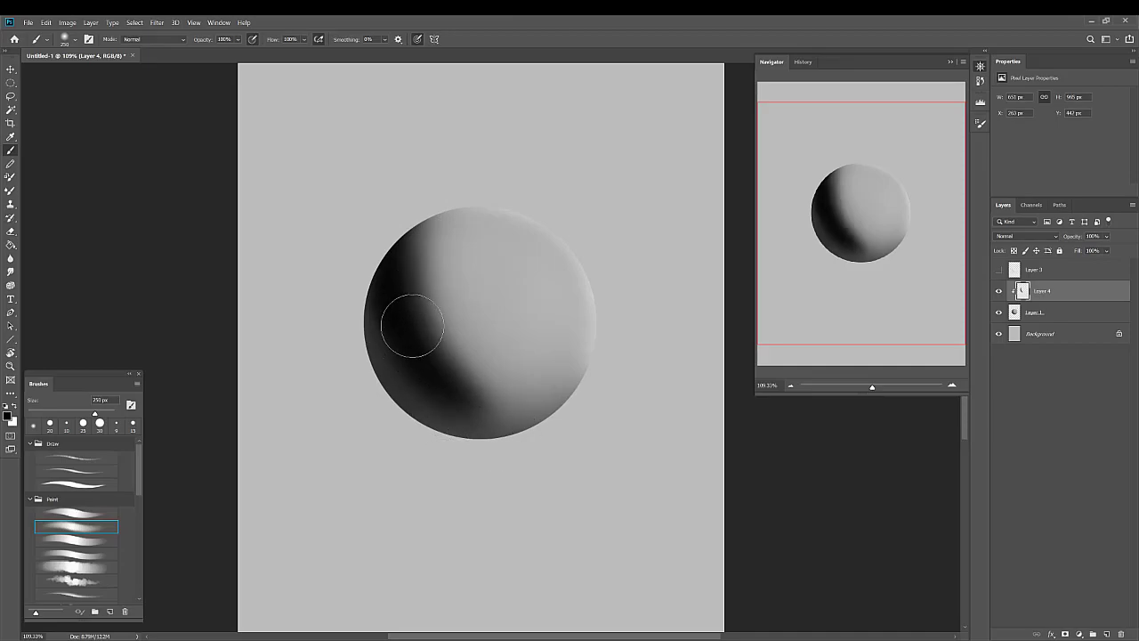
Step: Soften the core shadow's inner edge using the Eraser at 300 px
click(11, 231)
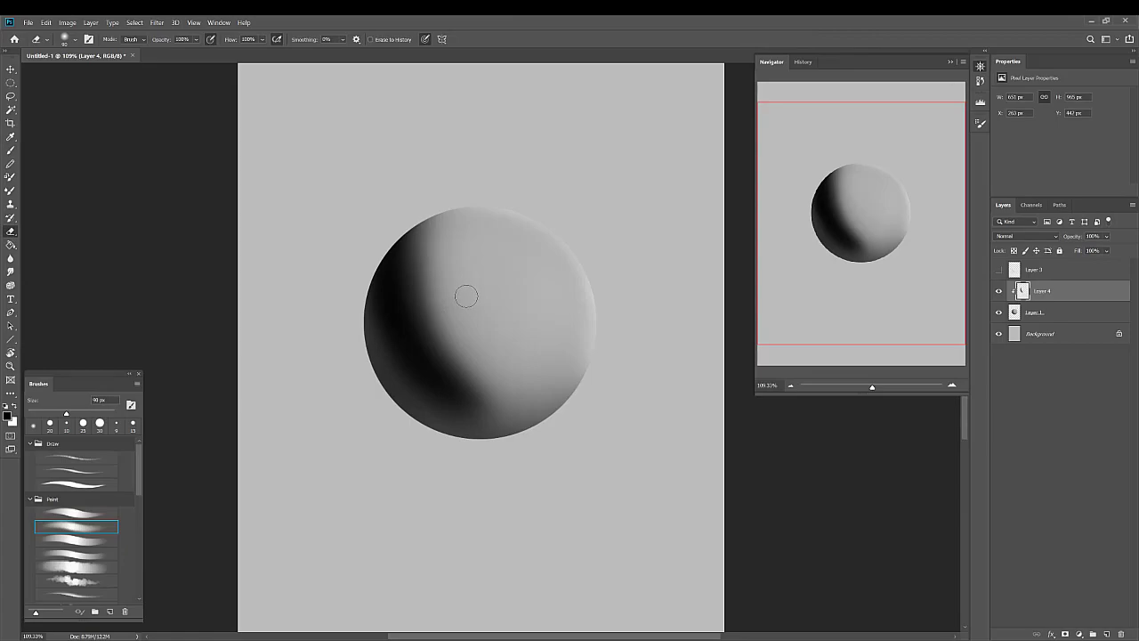
key(bracketright)
key(bracketright)
key(bracketright)
key(bracketright)
key(bracketright)
key(bracketright)
key(bracketright)
key(bracketright)
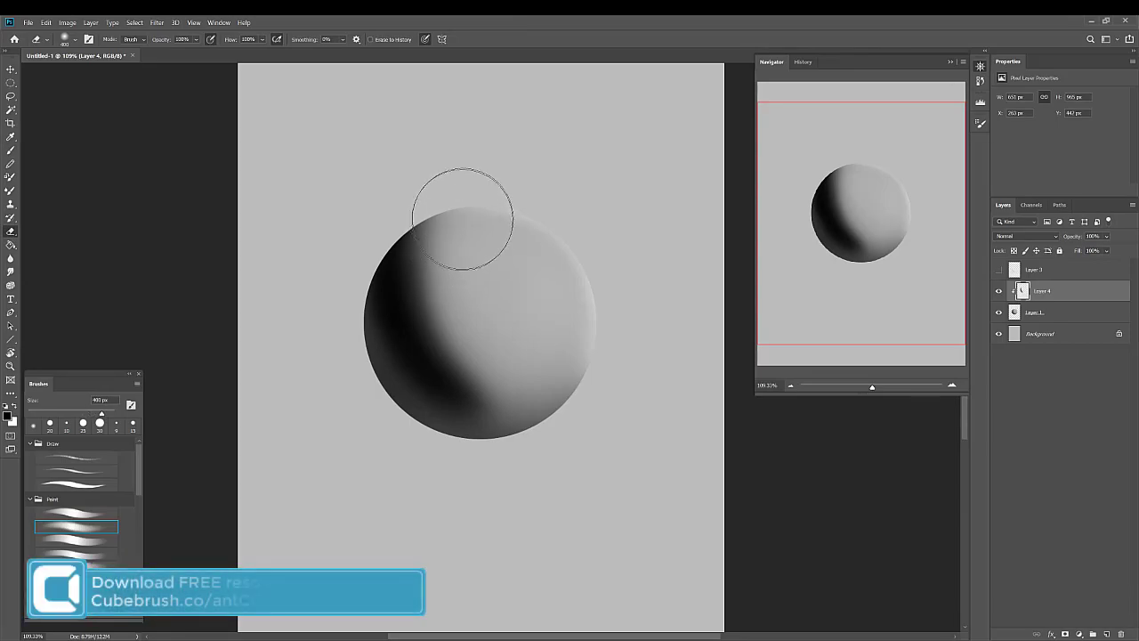
key(bracketleft)
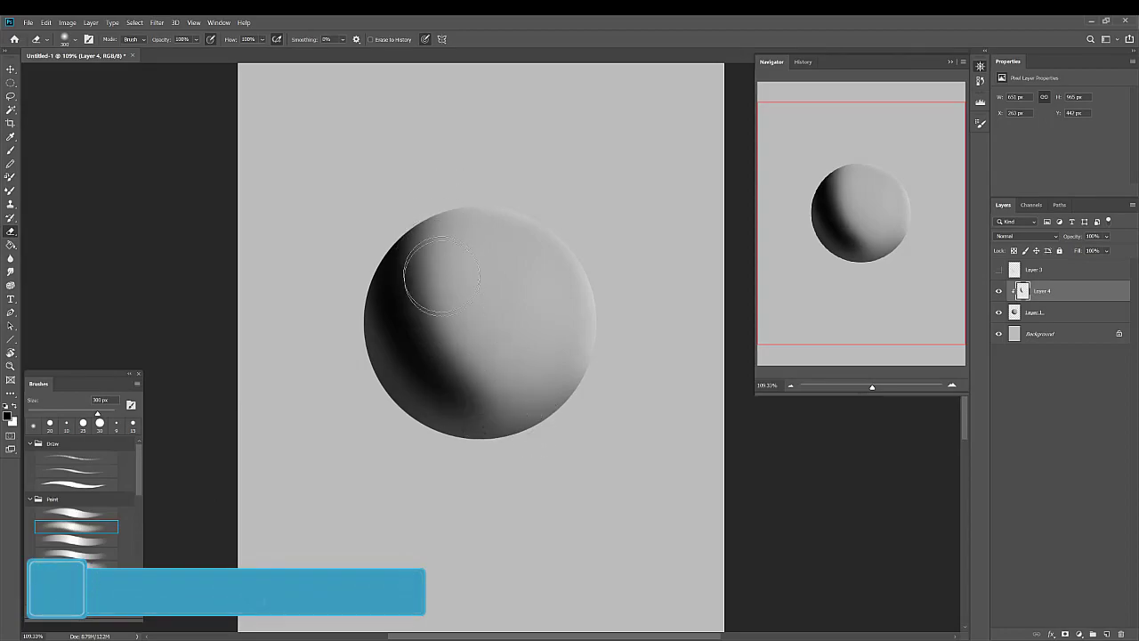
mouse_move(442, 275)
mouse_down()
mouse_move(463, 360)
mouse_move(512, 420)
mouse_move(427, 281)
mouse_up()
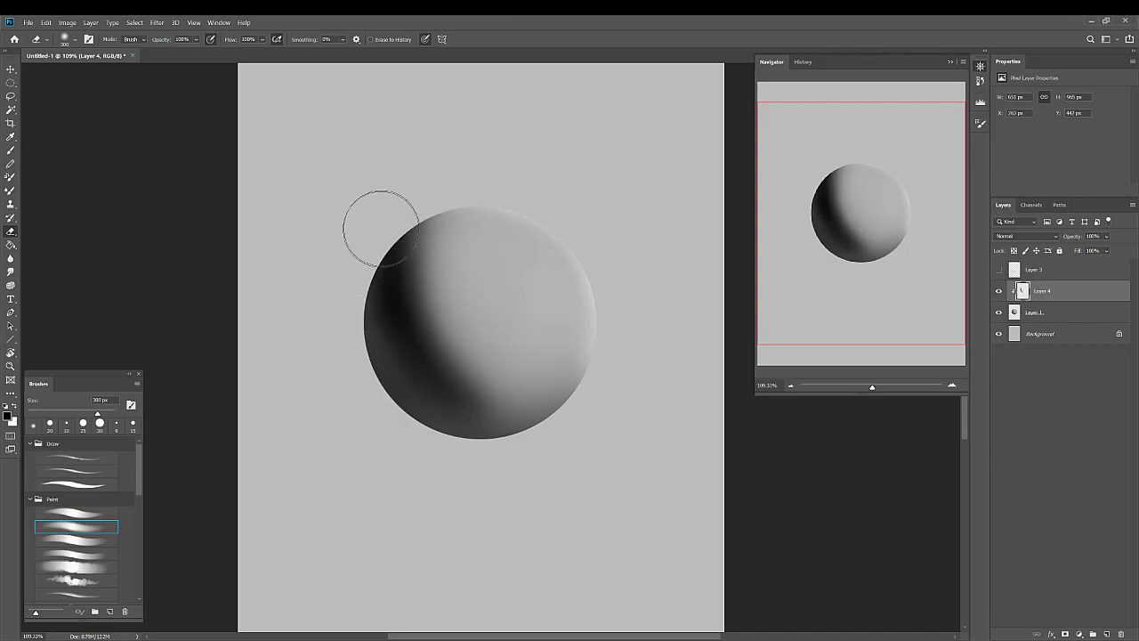
Step: Erase the core shadow back along the sphere's outer left edge and upper end, finishing with the Eraser at 400 px
key(bracketleft)
key(bracketleft)
key(bracketleft)
key(bracketright)
key(bracketright)
key(bracketright)
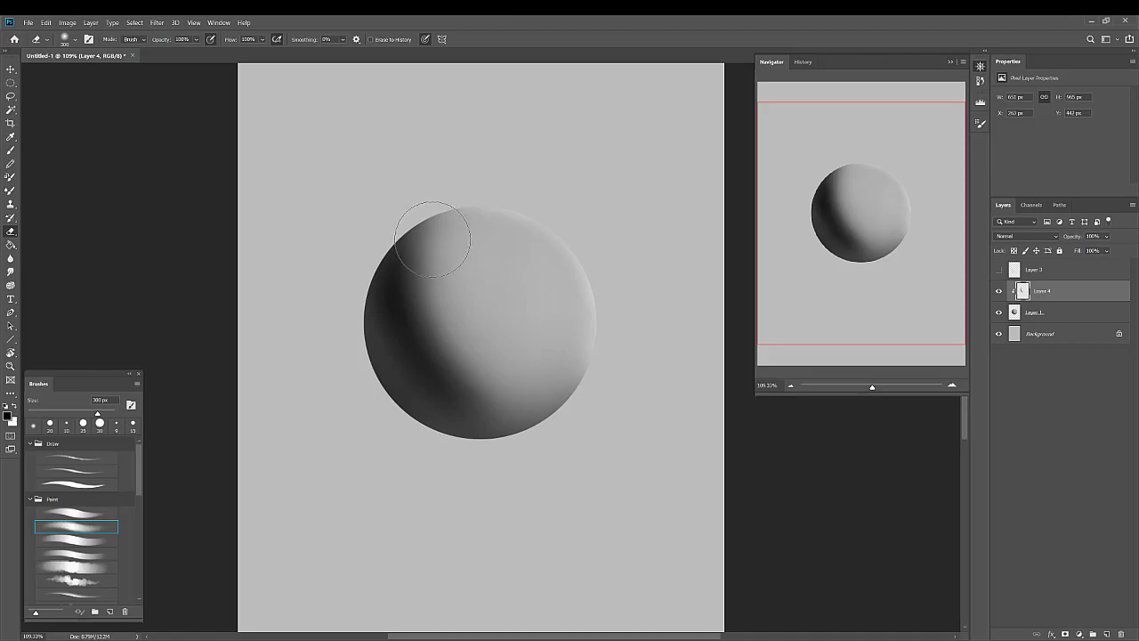
key(])
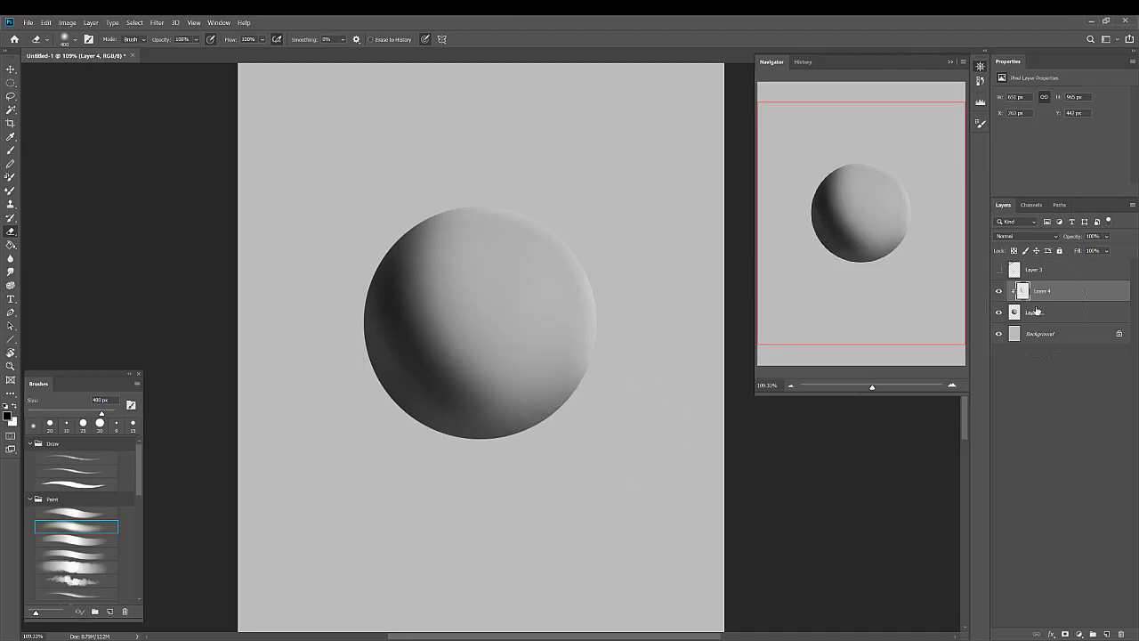
Step: Add a new clipped layer above Layer 4 and brush soft white light over the sphere's upper-right side at 500 px
click(1106, 634)
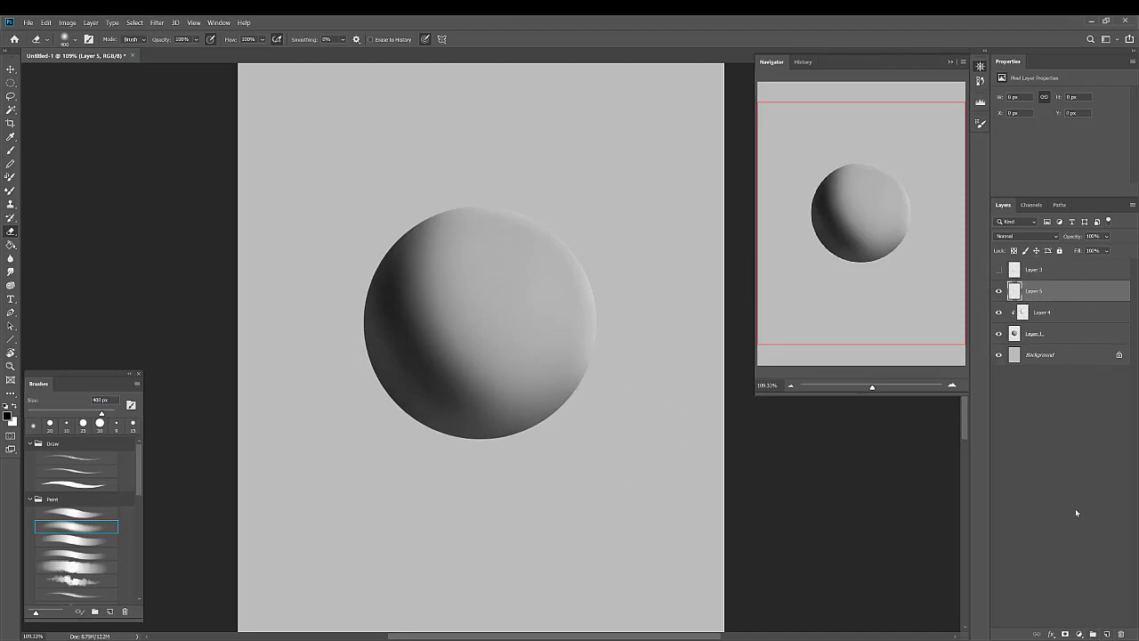
alt+click(1051, 306)
click(12, 151)
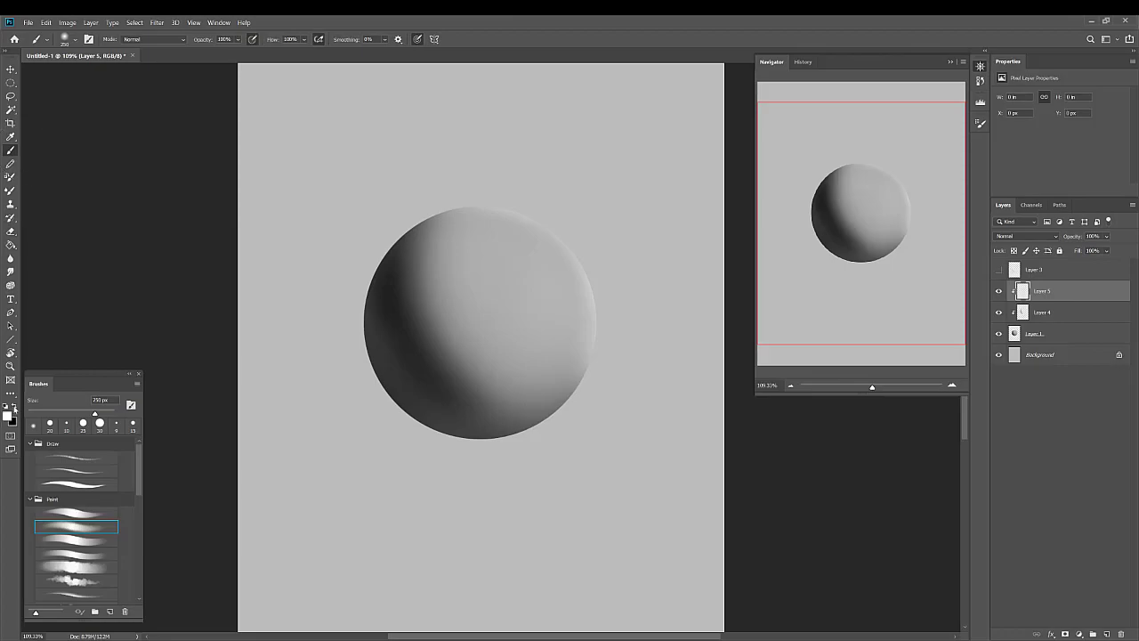
key(bracketright)
key(bracketright)
key(bracketright)
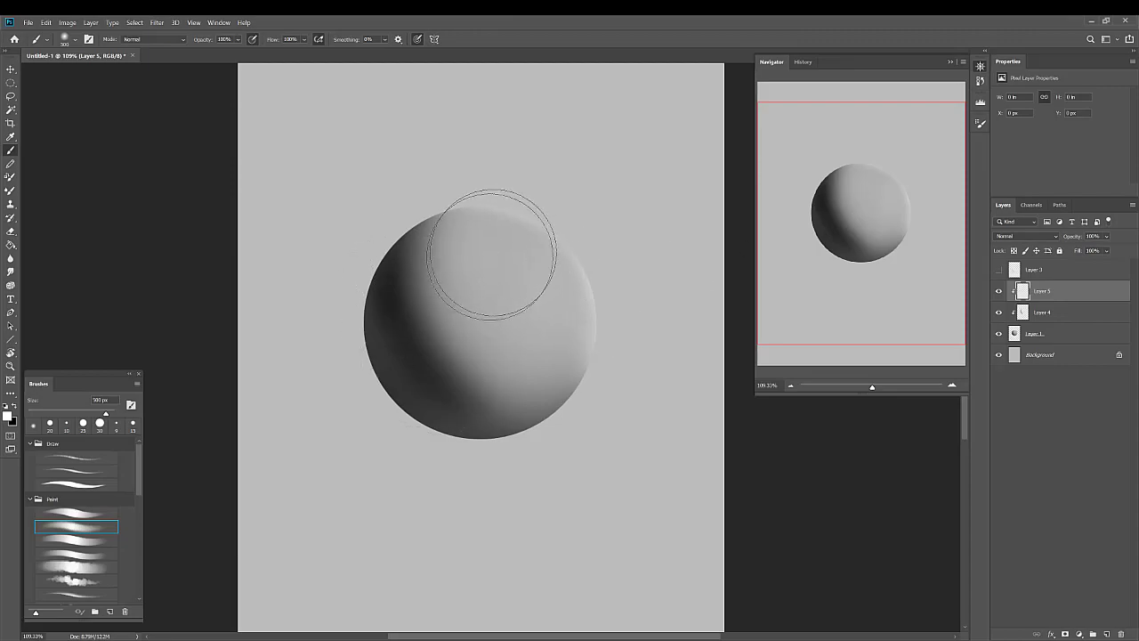
mouse_move(490, 254)
mouse_down()
mouse_move(496, 287)
mouse_move(485, 247)
mouse_move(497, 322)
mouse_move(492, 249)
mouse_move(514, 324)
mouse_move(531, 278)
mouse_move(475, 241)
mouse_move(546, 250)
mouse_move(508, 226)
mouse_move(573, 315)
mouse_move(526, 260)
mouse_move(479, 281)
mouse_move(567, 326)
mouse_move(499, 280)
mouse_move(577, 326)
mouse_move(520, 267)
mouse_move(490, 264)
mouse_move(582, 288)
mouse_move(501, 238)
mouse_move(565, 277)
mouse_move(553, 314)
mouse_move(496, 252)
mouse_move(546, 354)
mouse_move(538, 242)
mouse_move(554, 276)
mouse_move(534, 318)
mouse_move(474, 294)
mouse_move(580, 369)
mouse_move(566, 332)
mouse_move(576, 341)
mouse_move(485, 348)
mouse_move(583, 320)
mouse_move(486, 281)
mouse_move(549, 242)
mouse_move(507, 250)
mouse_move(549, 271)
mouse_move(503, 320)
mouse_move(533, 266)
mouse_move(523, 316)
mouse_move(526, 302)
mouse_move(471, 255)
mouse_move(555, 298)
mouse_move(541, 285)
mouse_move(541, 458)
mouse_move(541, 248)
mouse_move(489, 279)
mouse_move(531, 311)
mouse_move(484, 256)
mouse_move(546, 338)
mouse_move(502, 270)
mouse_move(550, 302)
mouse_move(532, 277)
mouse_move(522, 327)
mouse_move(495, 267)
mouse_move(529, 338)
mouse_move(511, 274)
mouse_move(547, 306)
mouse_move(455, 252)
mouse_move(541, 262)
mouse_move(527, 264)
mouse_move(536, 304)
mouse_move(523, 366)
mouse_move(503, 346)
mouse_move(613, 348)
mouse_up()
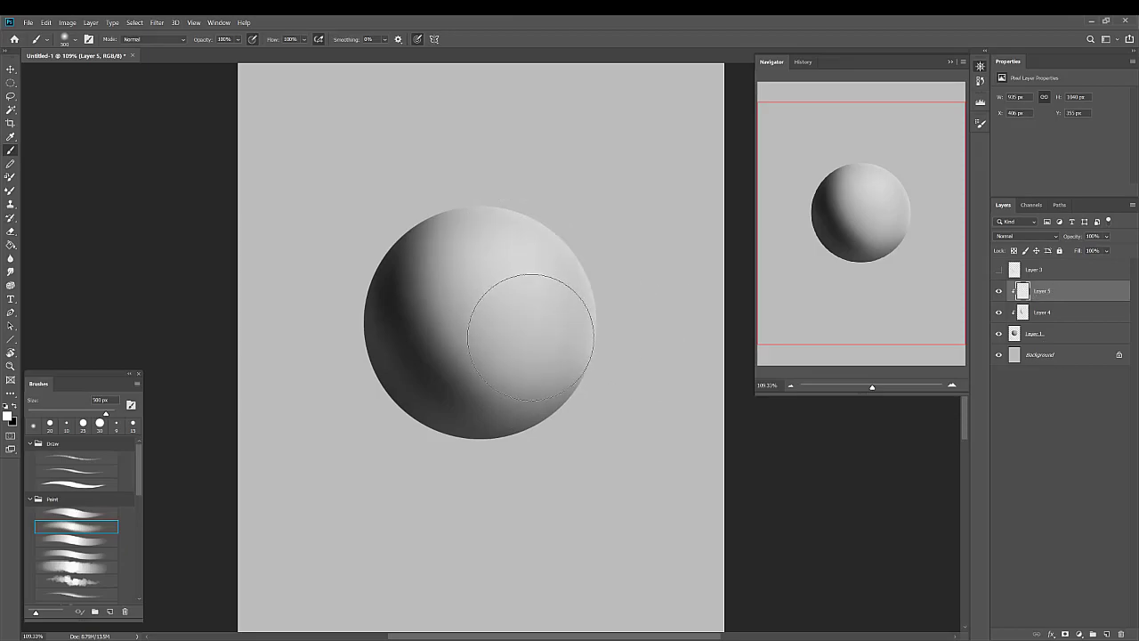
Step: Brush soft white reflected light along the sphere's lower-left edge on Layer 5 at 300 px
key(bracketleft)
key(bracketleft)
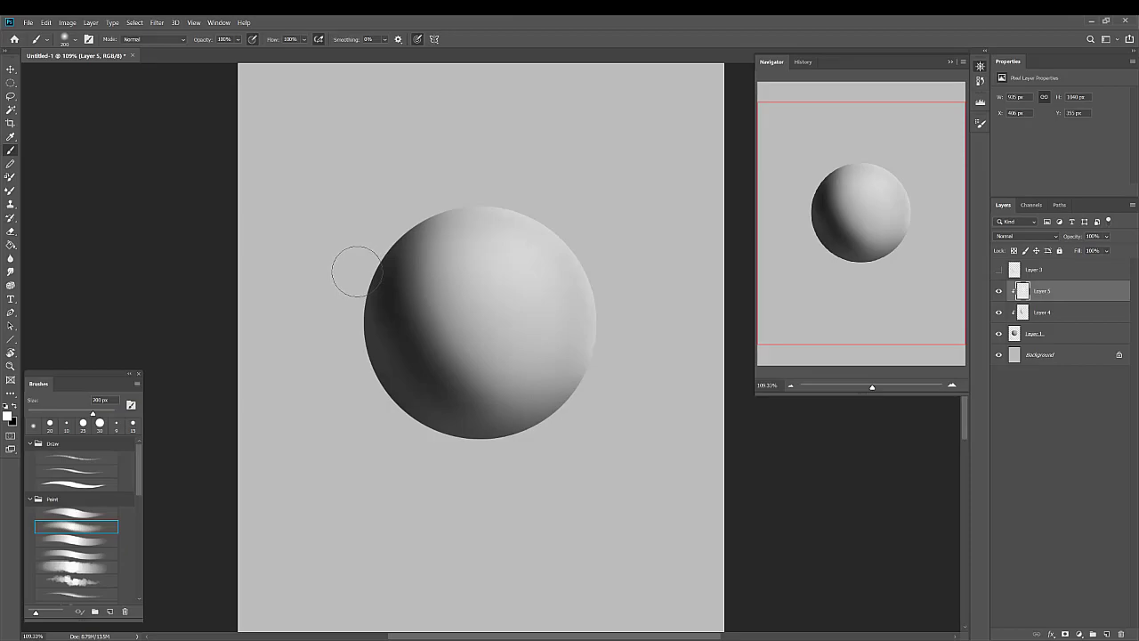
key(bracketright)
key(bracketright)
mouse_move(354, 325)
mouse_down()
mouse_move(352, 251)
mouse_move(371, 400)
mouse_move(344, 301)
mouse_move(404, 449)
mouse_move(335, 301)
mouse_move(409, 449)
mouse_move(453, 470)
mouse_move(351, 355)
mouse_move(423, 448)
mouse_move(486, 484)
mouse_move(381, 398)
mouse_move(479, 469)
mouse_move(401, 426)
mouse_move(547, 479)
mouse_move(392, 405)
mouse_move(528, 479)
mouse_move(413, 430)
mouse_move(577, 458)
mouse_move(479, 459)
mouse_move(636, 413)
mouse_move(541, 458)
mouse_move(395, 408)
mouse_move(355, 311)
mouse_move(352, 356)
mouse_move(351, 265)
mouse_move(377, 216)
mouse_move(355, 259)
mouse_move(357, 379)
mouse_move(358, 314)
mouse_move(337, 262)
mouse_move(344, 339)
mouse_move(347, 263)
mouse_move(370, 208)
mouse_move(342, 309)
mouse_move(397, 445)
mouse_move(352, 329)
mouse_move(374, 396)
mouse_move(477, 478)
mouse_move(393, 405)
mouse_move(408, 431)
mouse_move(542, 467)
mouse_move(417, 437)
mouse_move(480, 454)
mouse_move(586, 441)
mouse_move(454, 456)
mouse_move(554, 449)
mouse_move(477, 456)
mouse_move(428, 441)
mouse_move(585, 420)
mouse_move(505, 449)
mouse_move(540, 440)
mouse_move(633, 374)
mouse_move(554, 442)
mouse_move(487, 472)
mouse_move(593, 412)
mouse_move(492, 453)
mouse_move(375, 408)
mouse_move(408, 414)
mouse_move(414, 436)
mouse_move(343, 289)
mouse_up()
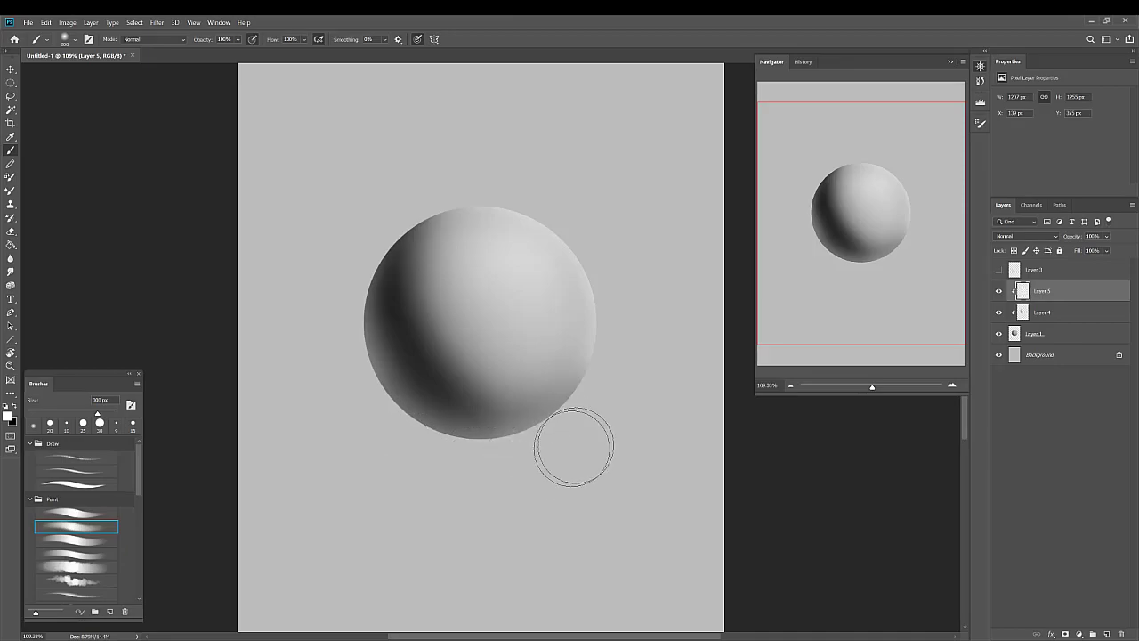
mouse_move(371, 430)
mouse_down()
mouse_move(363, 203)
mouse_move(346, 393)
mouse_up()
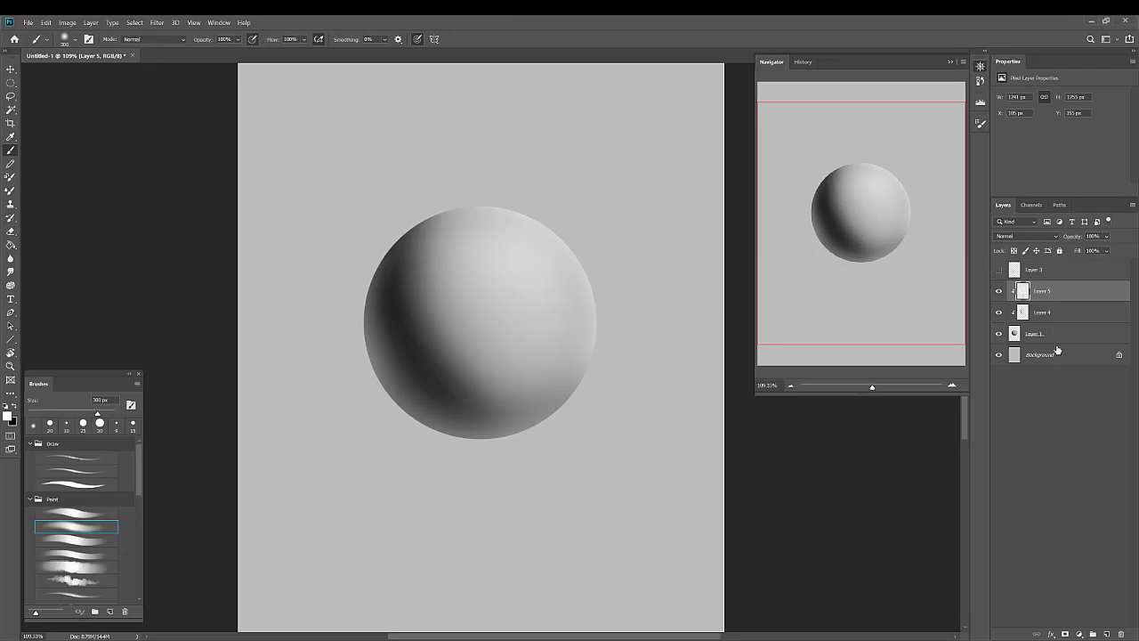
Step: Merge Layer 4 and Layer 5 down into Layer 1
click(1055, 315)
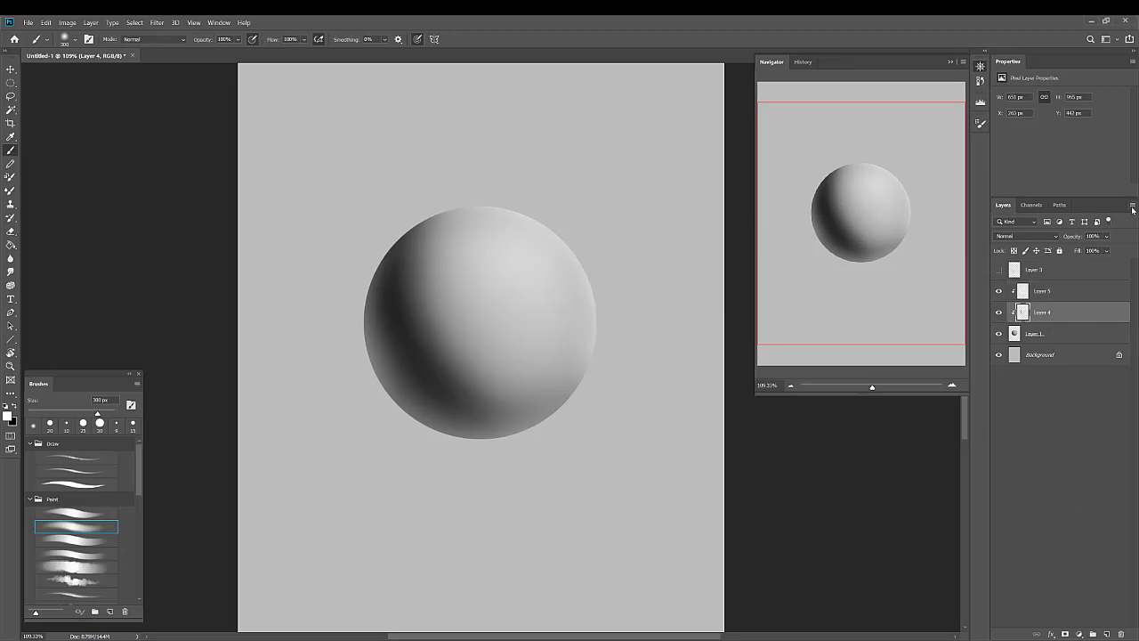
click(1132, 206)
click(1058, 482)
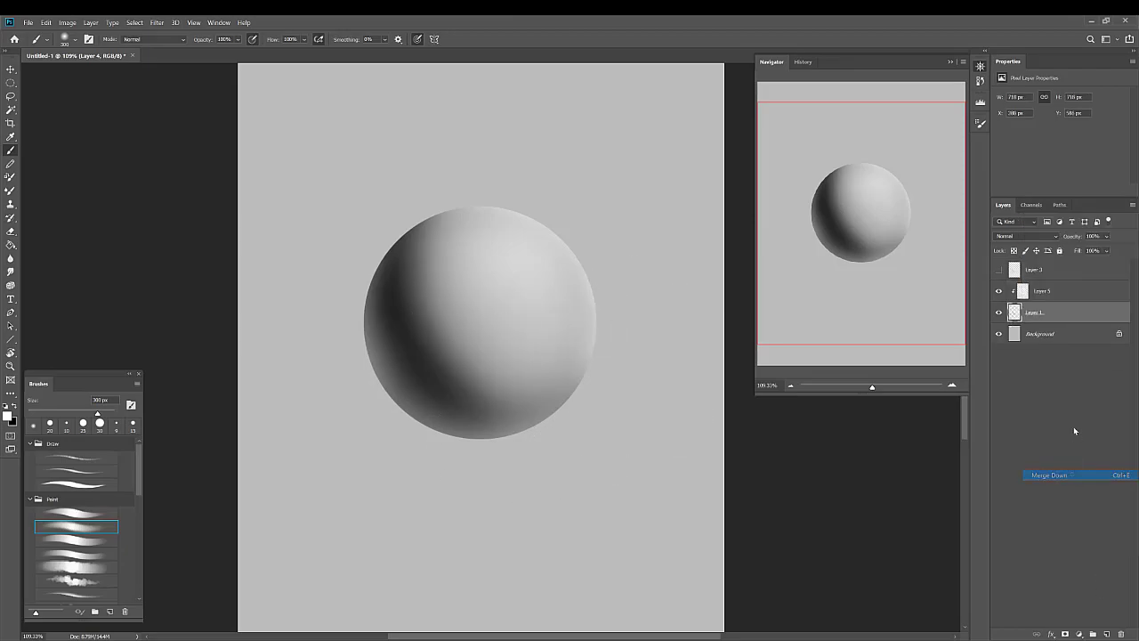
click(1133, 208)
click(1063, 472)
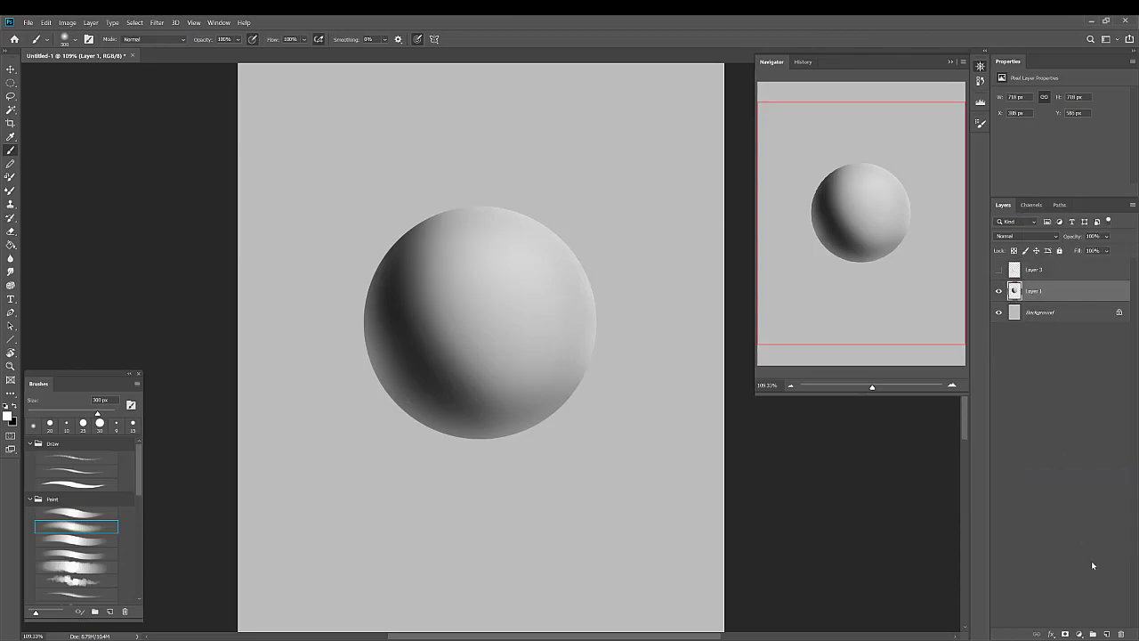
Step: Add a layer clipped to Layer 1 and paint a white highlight on the sphere's upper right with a harder 45 px brush, guided by the Layer 3 sketch
click(1104, 633)
alt+click(1057, 299)
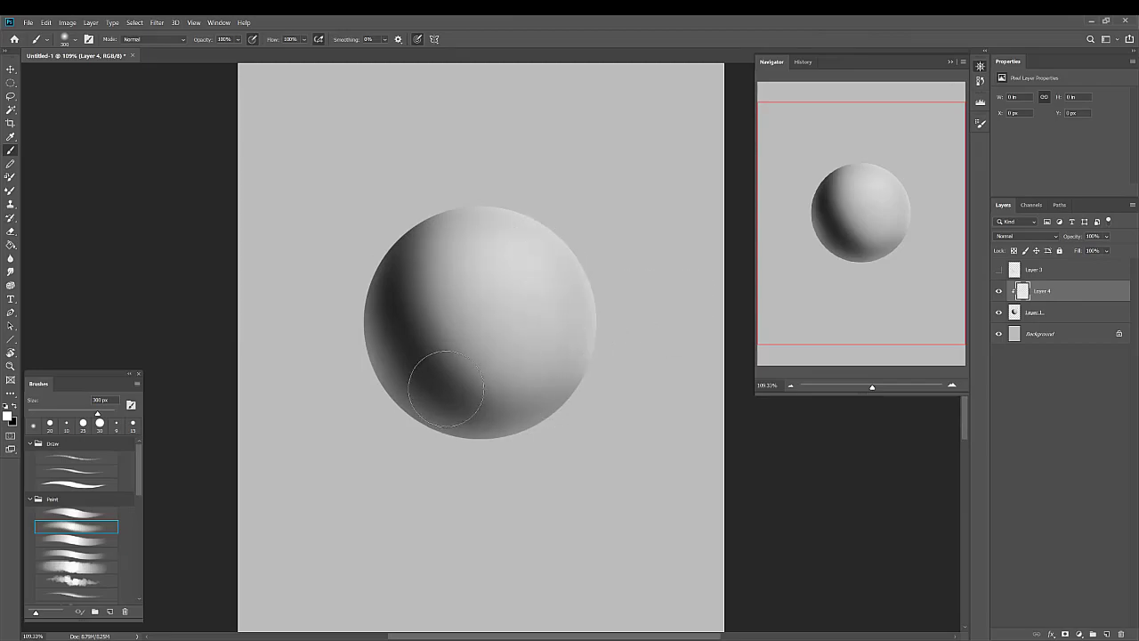
click(94, 541)
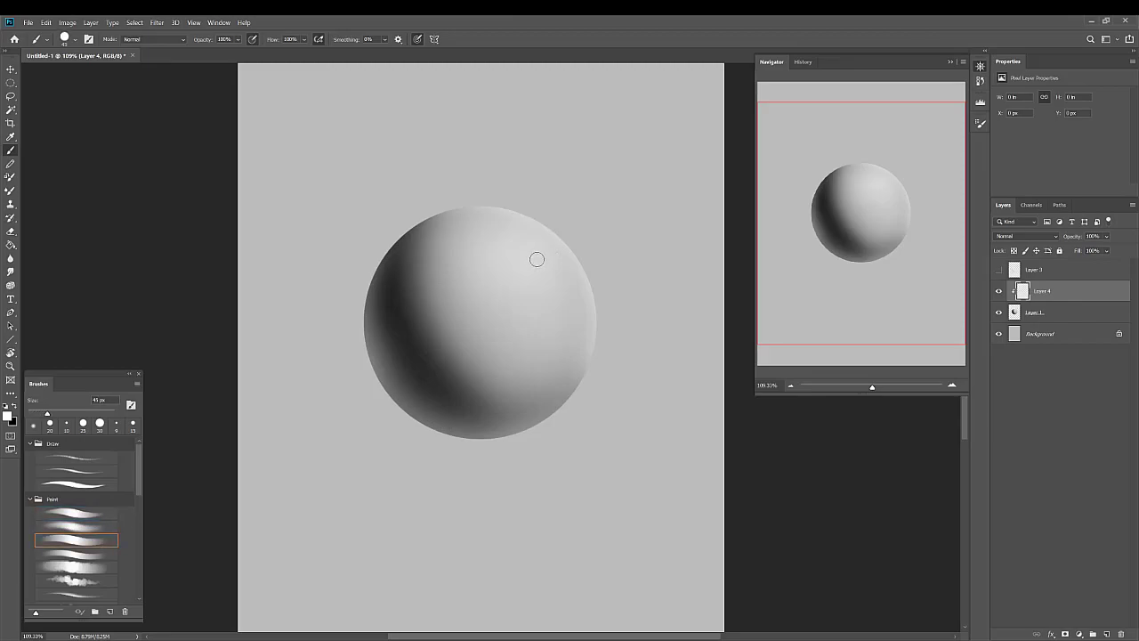
click(998, 271)
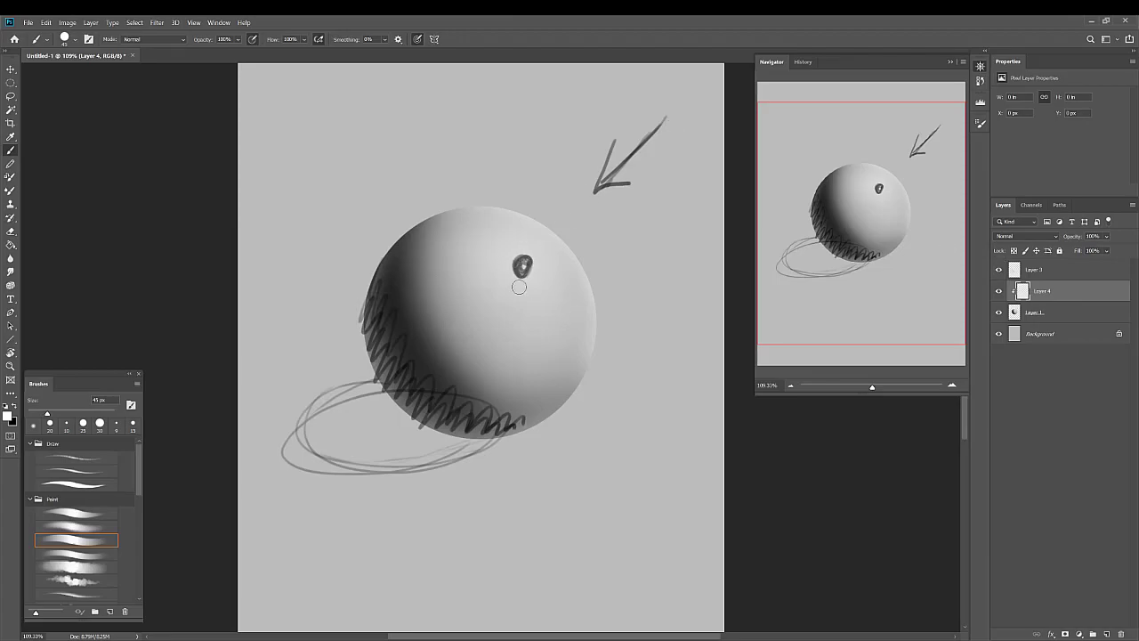
click(997, 270)
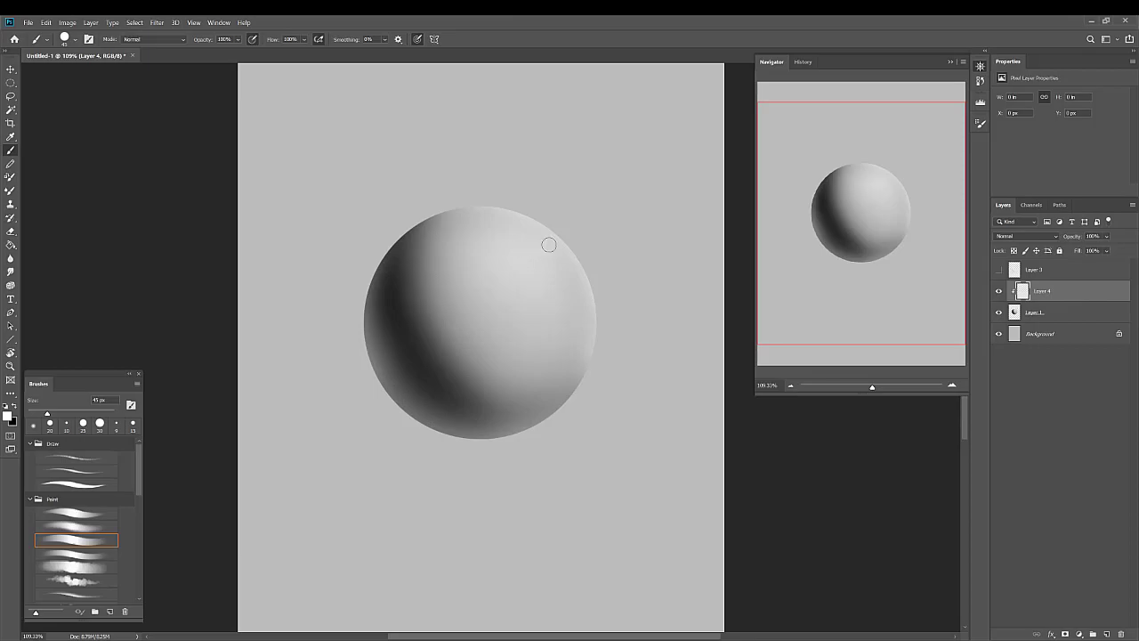
drag(511, 257, 509, 259)
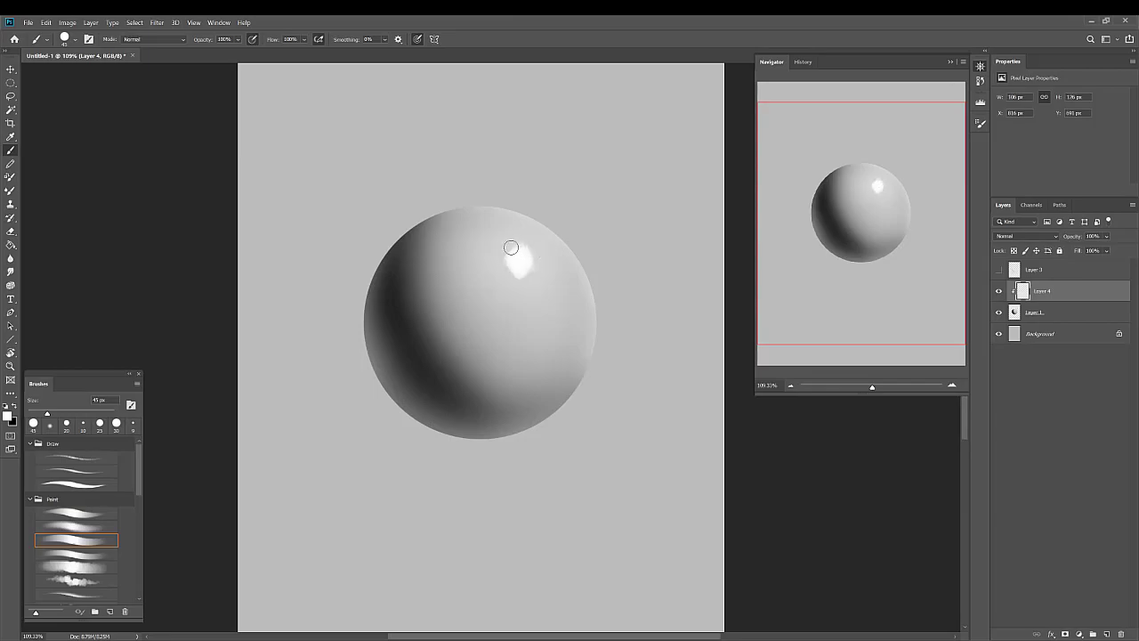
mouse_move(535, 260)
mouse_down()
mouse_move(513, 243)
mouse_move(541, 266)
mouse_up()
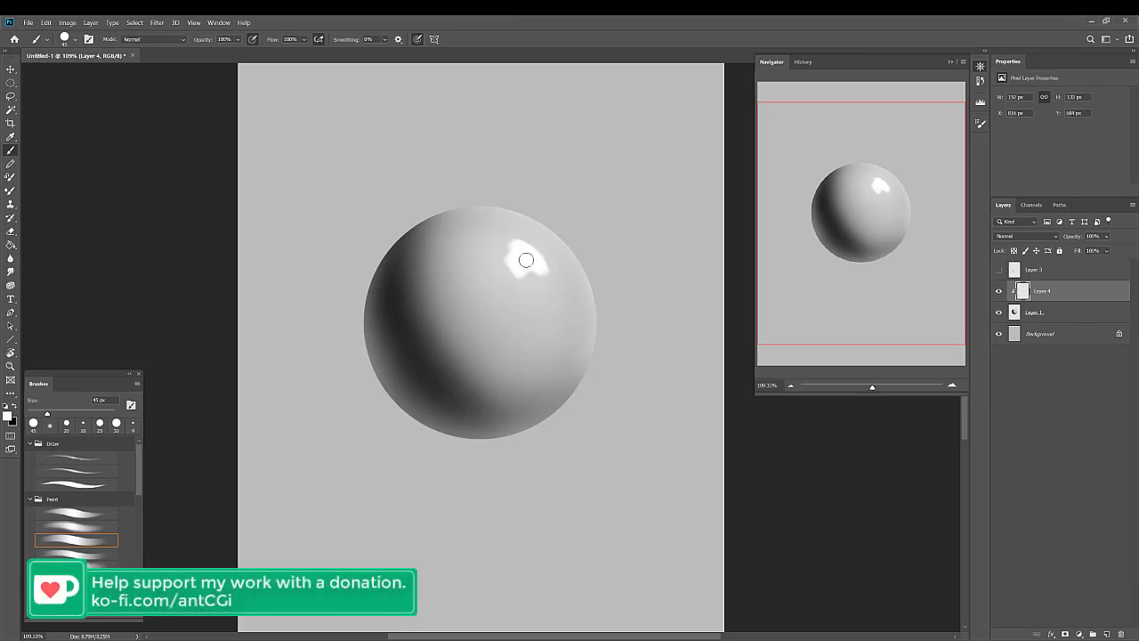
mouse_move(547, 271)
mouse_down()
mouse_move(526, 255)
mouse_move(542, 267)
mouse_move(525, 257)
mouse_move(532, 270)
mouse_move(521, 247)
mouse_up()
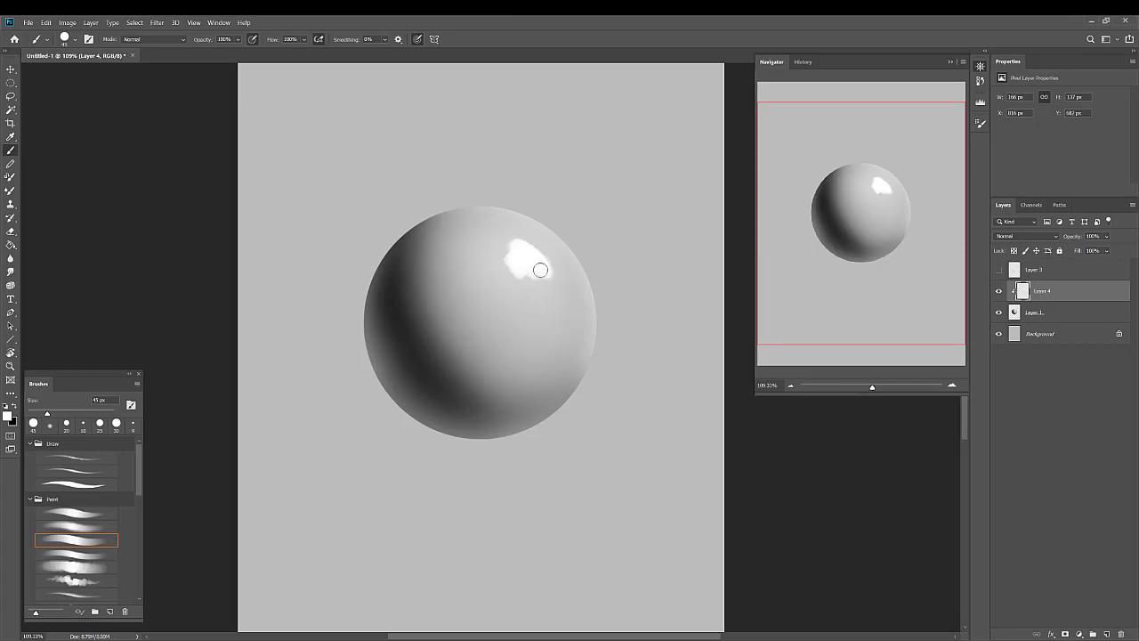
Step: Soften and fade the edges of the white highlight using the soft Eraser at 250 px
click(10, 230)
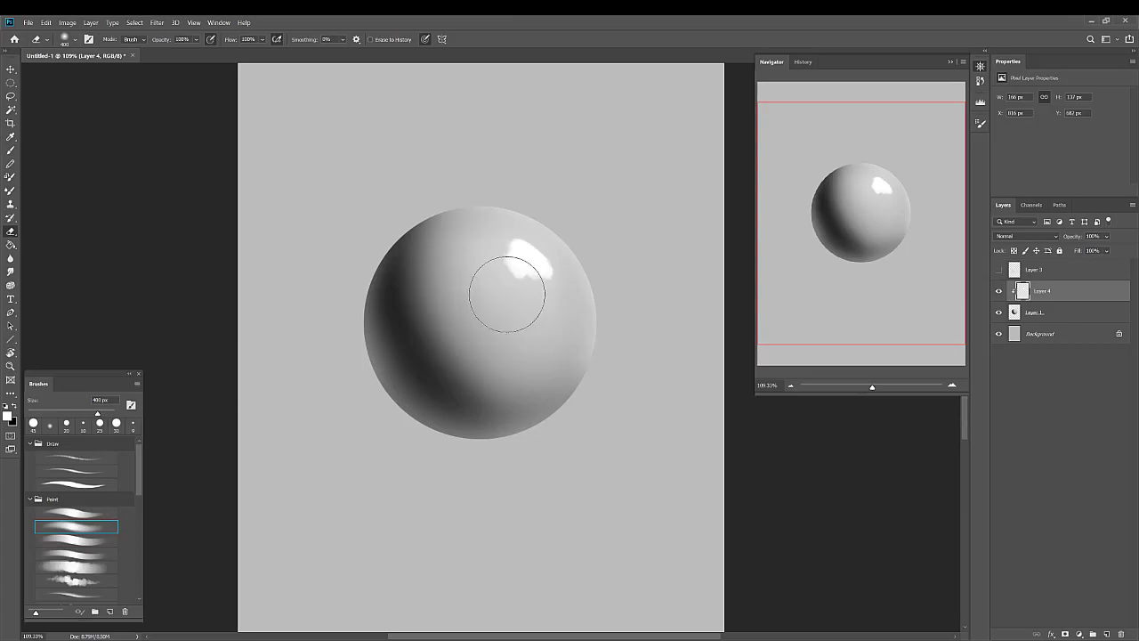
key(bracketleft)
key(bracketleft)
key(bracketleft)
key(bracketleft)
mouse_move(497, 232)
mouse_down()
mouse_move(498, 289)
mouse_move(496, 231)
mouse_move(496, 269)
mouse_move(495, 239)
mouse_move(518, 302)
mouse_move(508, 274)
mouse_move(541, 310)
mouse_move(510, 289)
mouse_move(499, 221)
mouse_move(509, 295)
mouse_move(493, 262)
mouse_move(562, 305)
mouse_move(525, 287)
mouse_move(553, 291)
mouse_move(589, 268)
mouse_move(551, 287)
mouse_move(501, 228)
mouse_move(538, 209)
mouse_move(497, 252)
mouse_move(612, 377)
mouse_move(599, 252)
mouse_move(539, 226)
mouse_move(504, 228)
mouse_move(535, 219)
mouse_move(514, 220)
mouse_move(575, 281)
mouse_move(569, 300)
mouse_move(496, 286)
mouse_move(567, 296)
mouse_move(545, 294)
mouse_move(565, 245)
mouse_move(526, 238)
mouse_up()
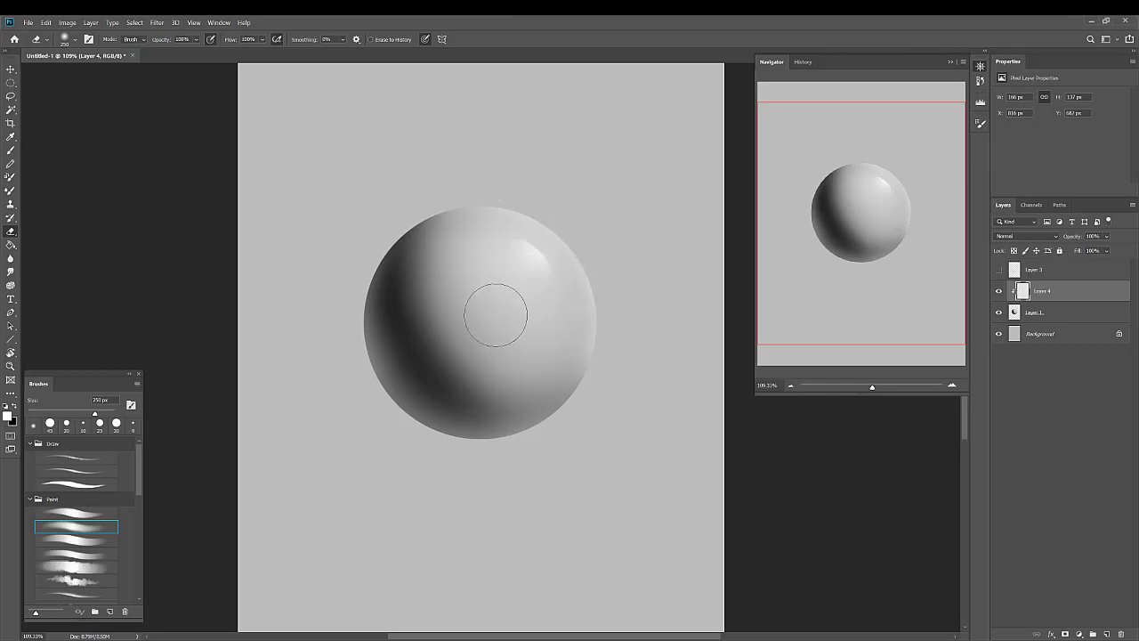
Step: Brush soft white rim light along the sphere's top and right edges with the soft brush at 125 px
click(11, 149)
click(102, 534)
click(106, 530)
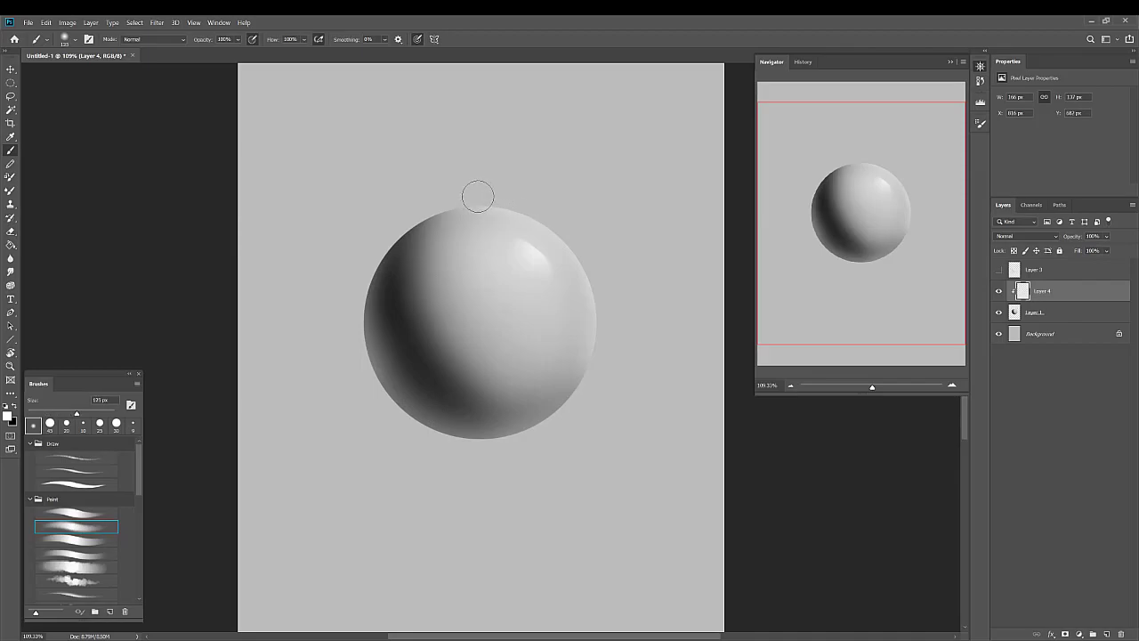
drag(476, 197, 499, 199)
mouse_move(557, 221)
mouse_down()
mouse_move(584, 246)
mouse_move(522, 208)
mouse_move(566, 234)
mouse_move(525, 211)
mouse_move(597, 268)
mouse_move(538, 212)
mouse_move(607, 294)
mouse_move(557, 222)
mouse_move(604, 308)
mouse_move(577, 243)
mouse_move(584, 395)
mouse_up()
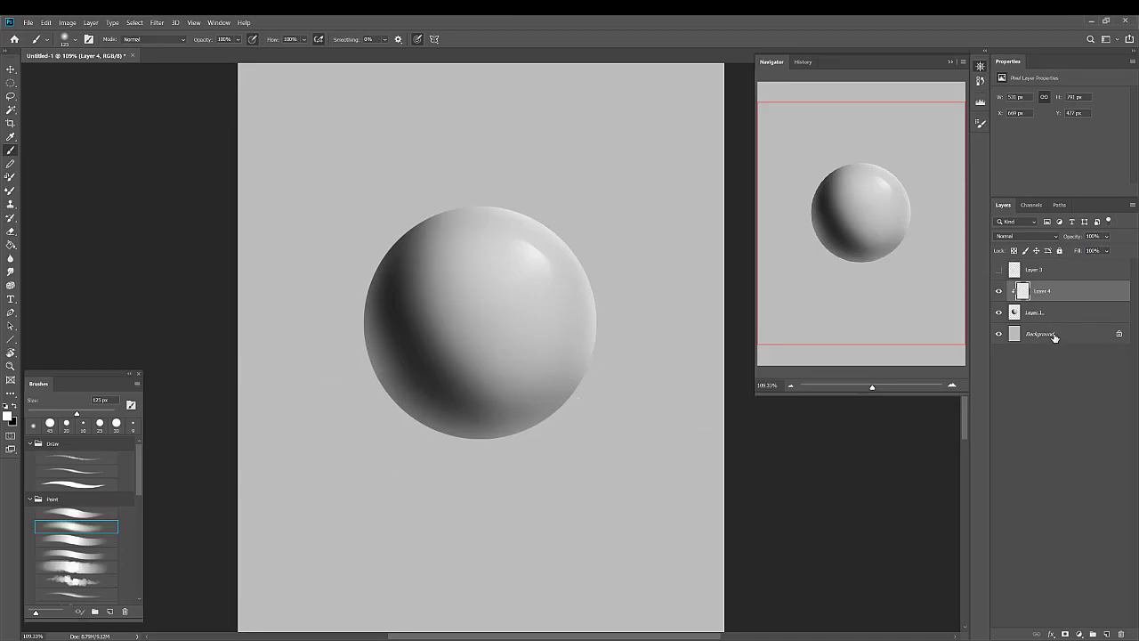
Step: Add an empty layer above the Background, duplicate Layer 1, and clip Layer 4 to the duplicate
click(1054, 335)
click(1107, 634)
key(m)
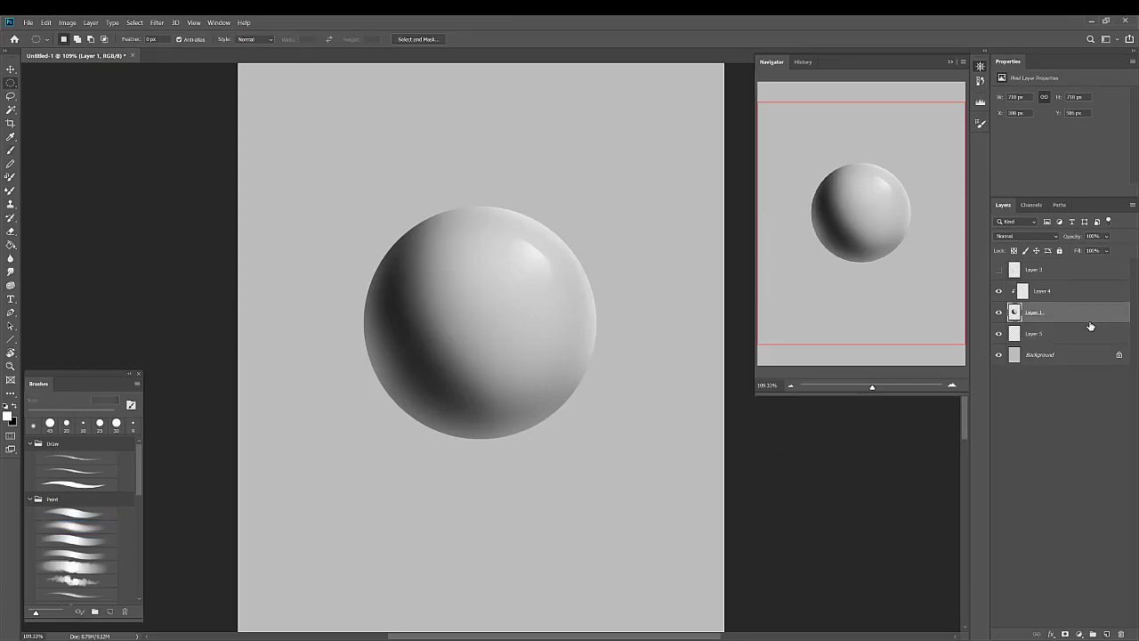
drag(1079, 314, 1092, 634)
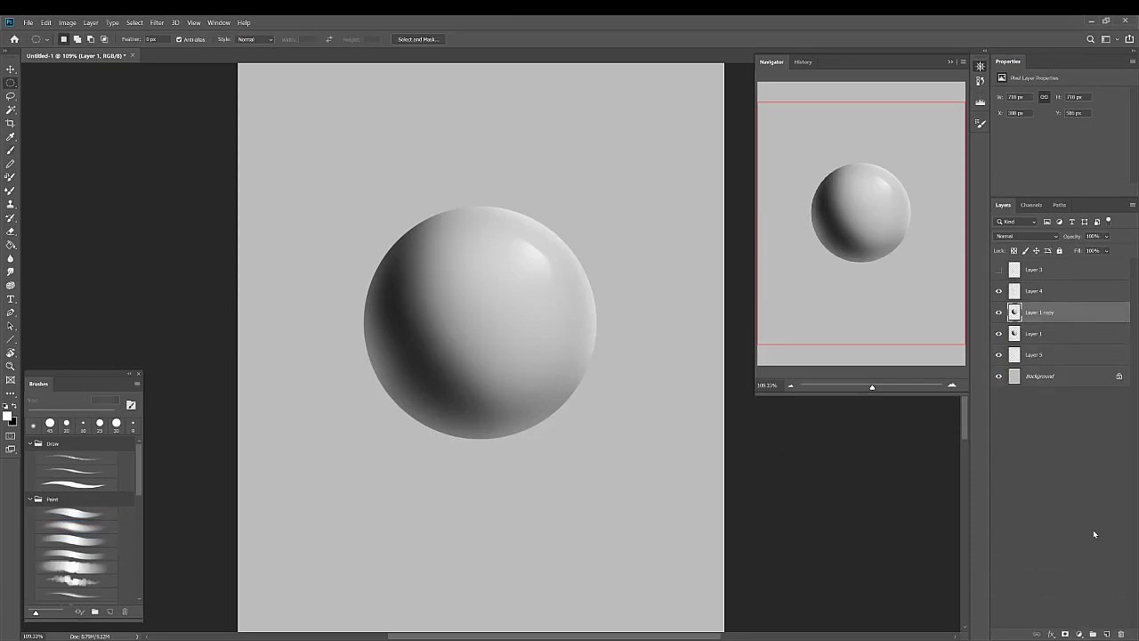
click(1045, 337)
drag(1042, 291, 1060, 304)
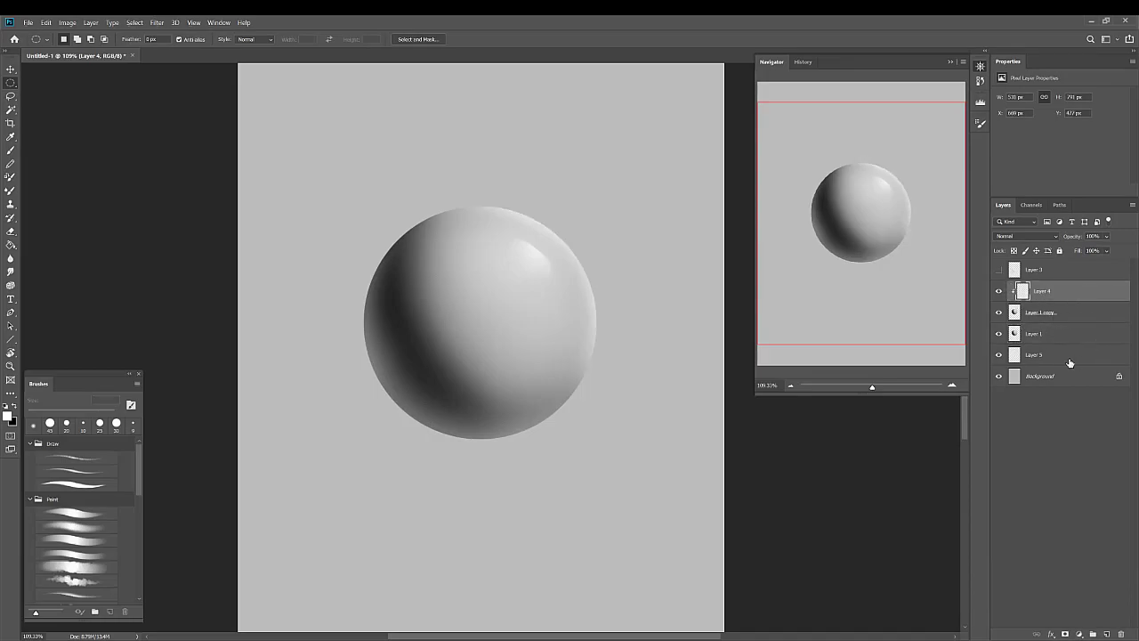
Step: Start a Scale transform on the original Layer 1 and move it down and left behind the sphere
click(1056, 334)
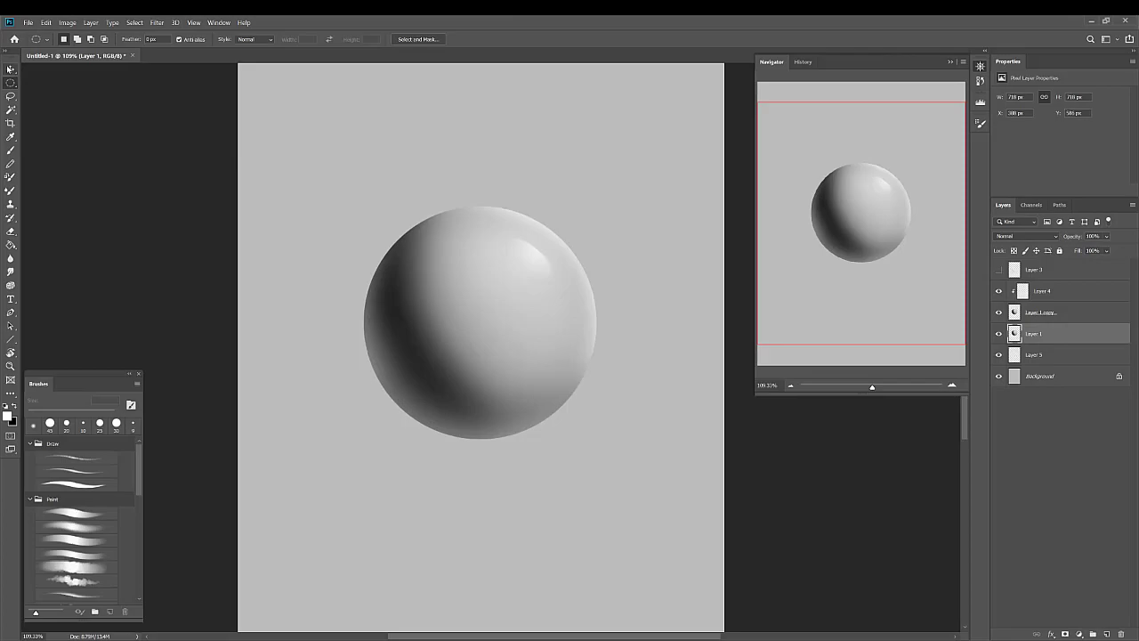
click(10, 69)
click(45, 23)
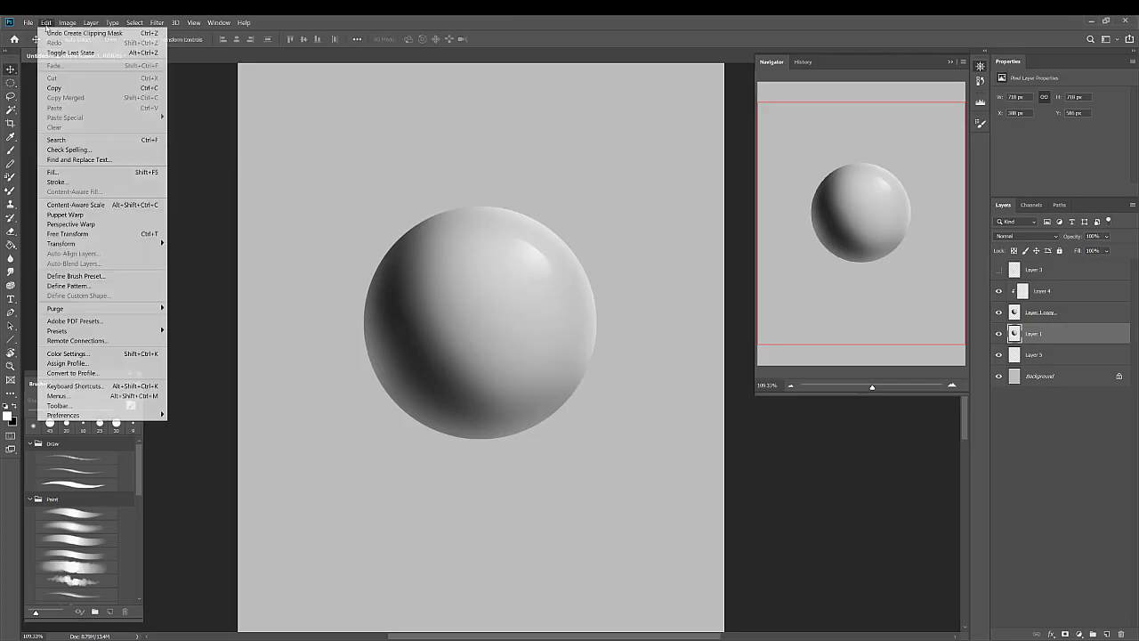
mouse_move(147, 243)
click(205, 255)
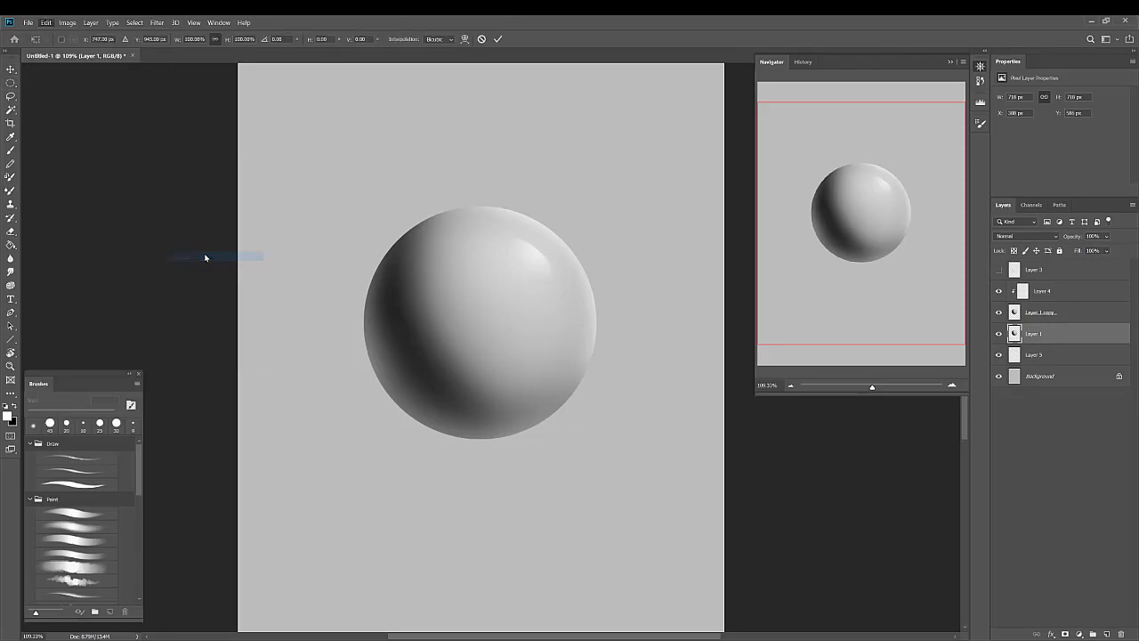
drag(567, 429, 533, 450)
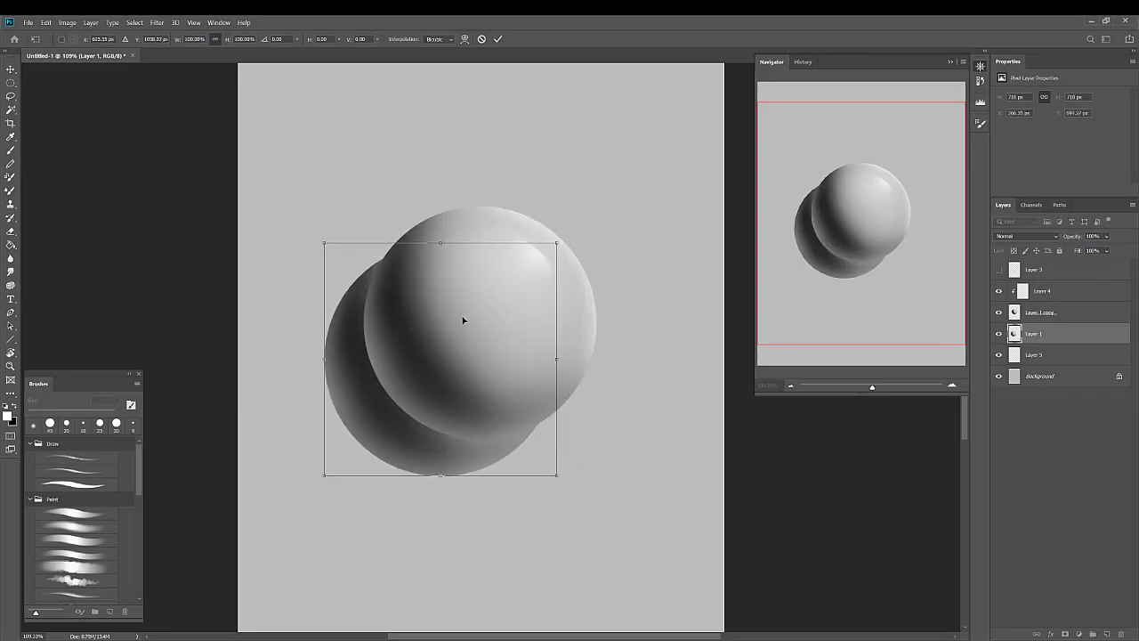
Step: Scale the Layer 1 circle to about 110% width and flatten it to about 67% height as an ellipse
drag(439, 243, 442, 323)
key(ctrl)
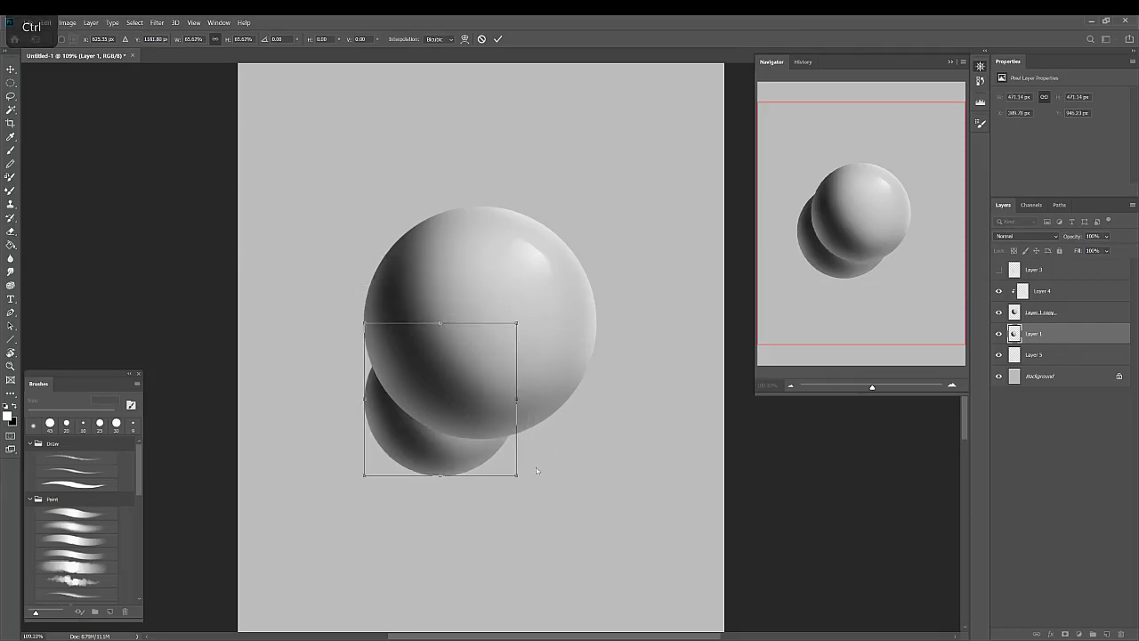
key(shift)
drag(520, 400, 623, 400)
drag(534, 436, 474, 442)
key(shift)
drag(397, 537, 398, 436)
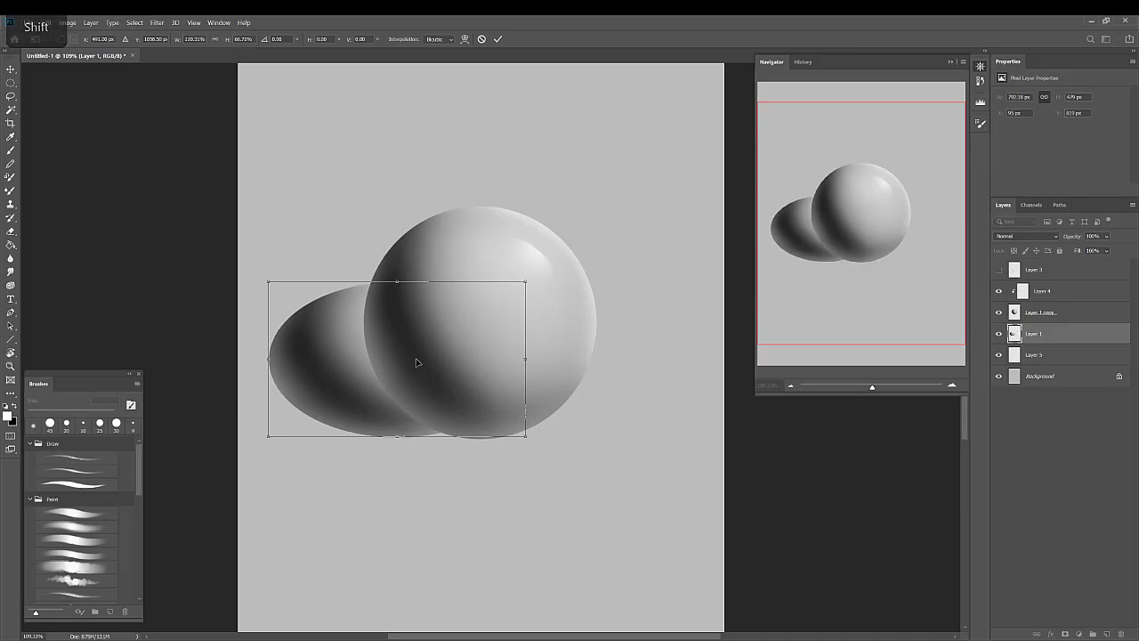
Step: Position the ellipse beneath the sphere's lower left, flatten it to about 56% height, and apply the transform
drag(419, 366, 432, 421)
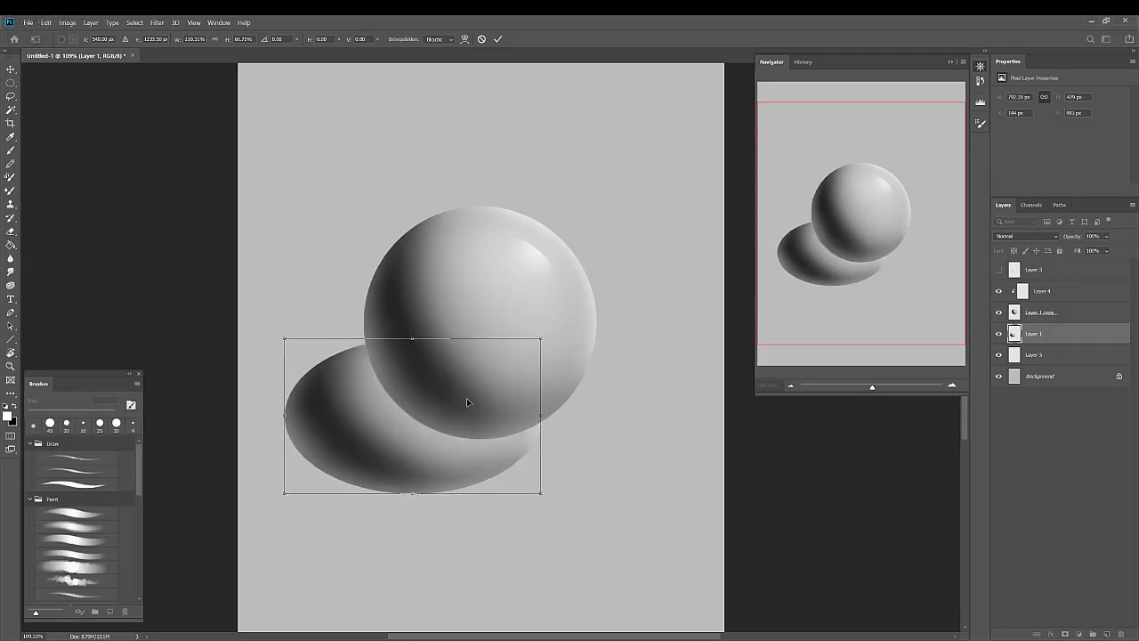
key(shift)
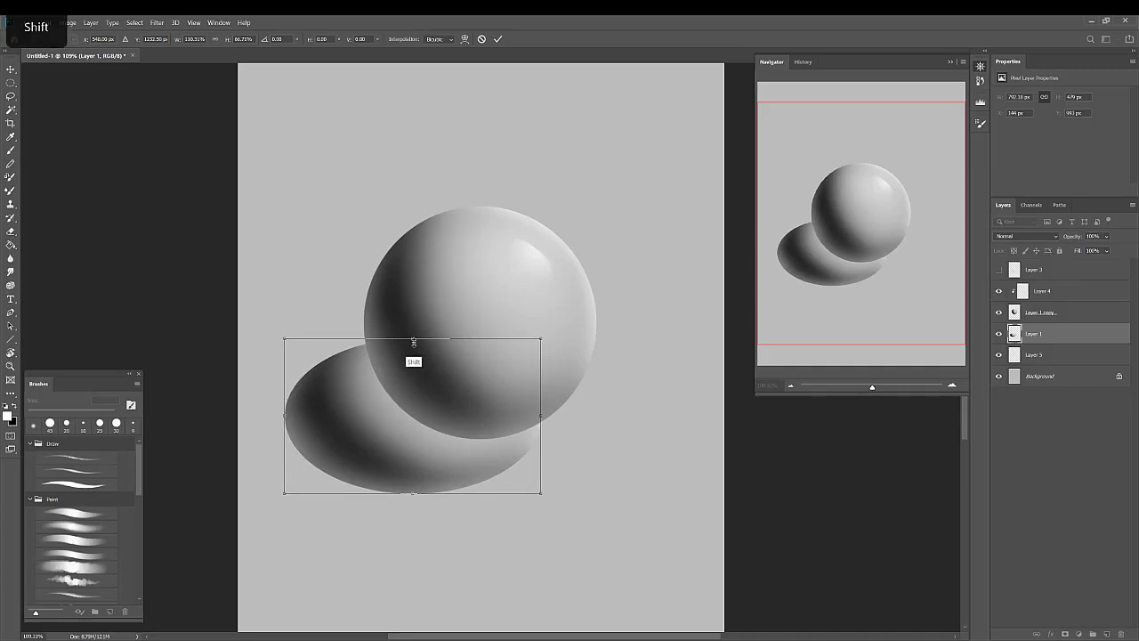
drag(413, 339, 413, 362)
drag(475, 452, 478, 444)
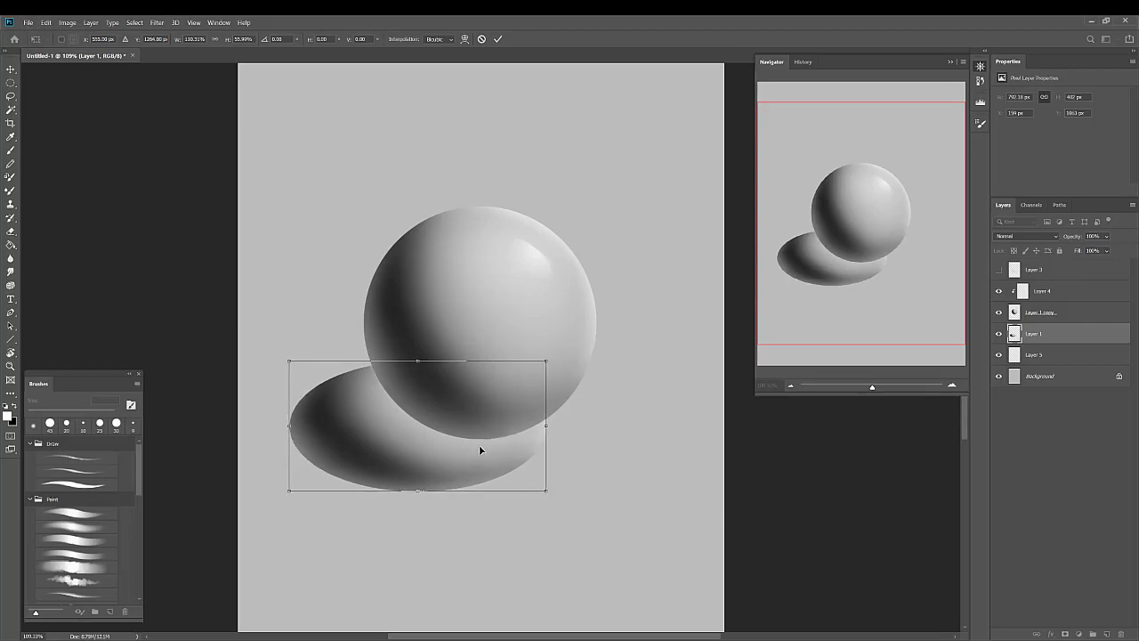
key(Return)
Step: Turn the ellipse solid black using Brightness/Contrast with Use Legacy, brightness -100 and strongly raised contrast
click(69, 23)
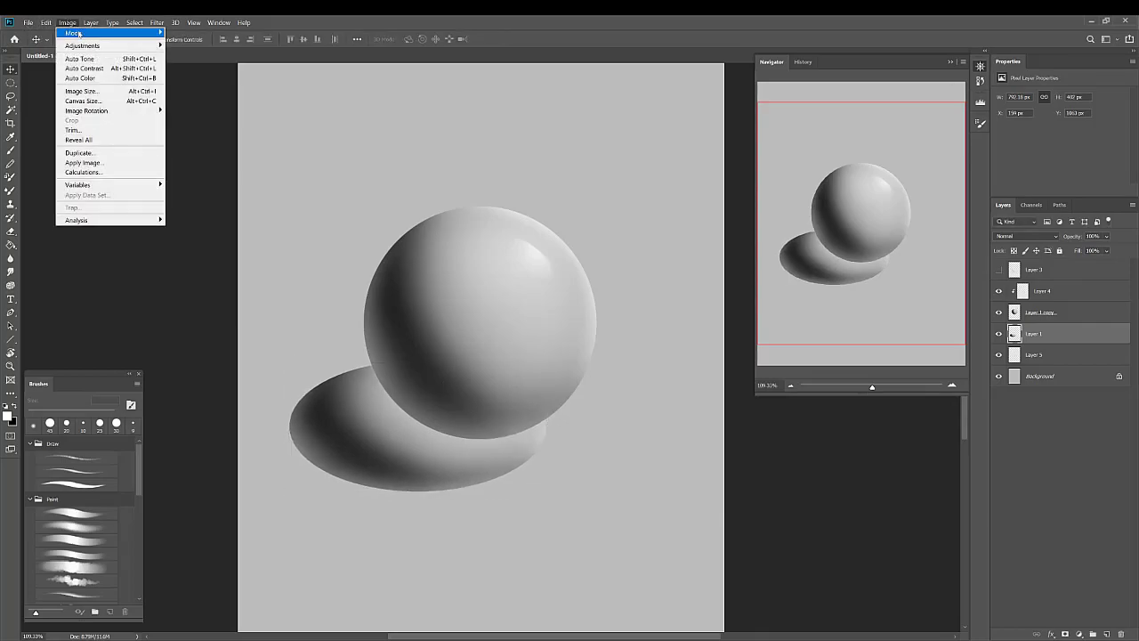
mouse_move(84, 48)
click(203, 46)
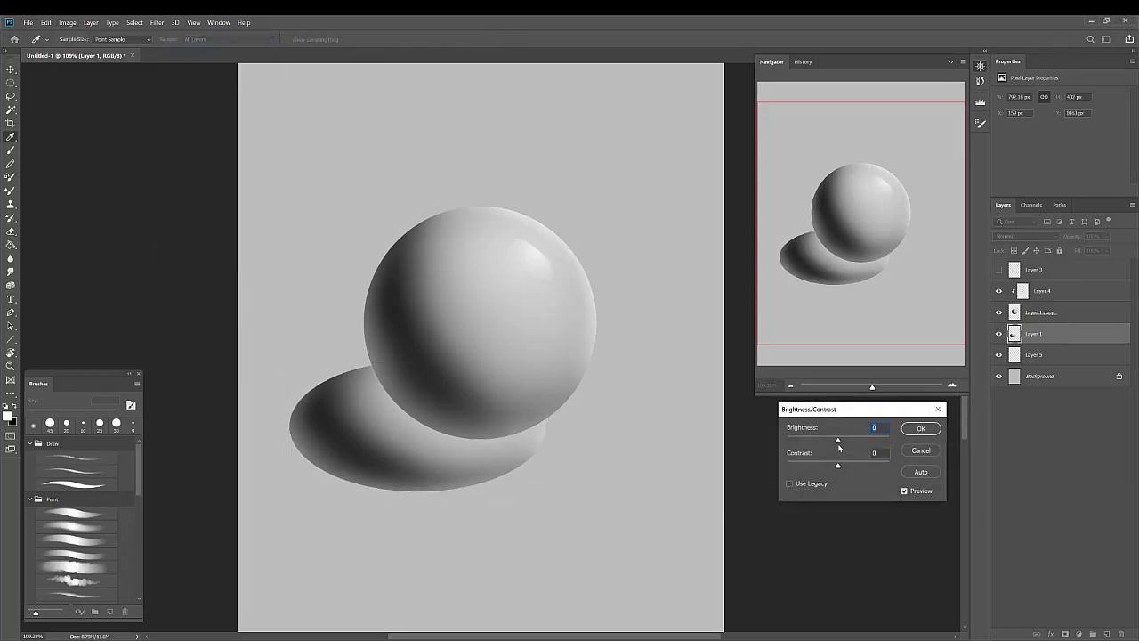
drag(818, 445, 787, 441)
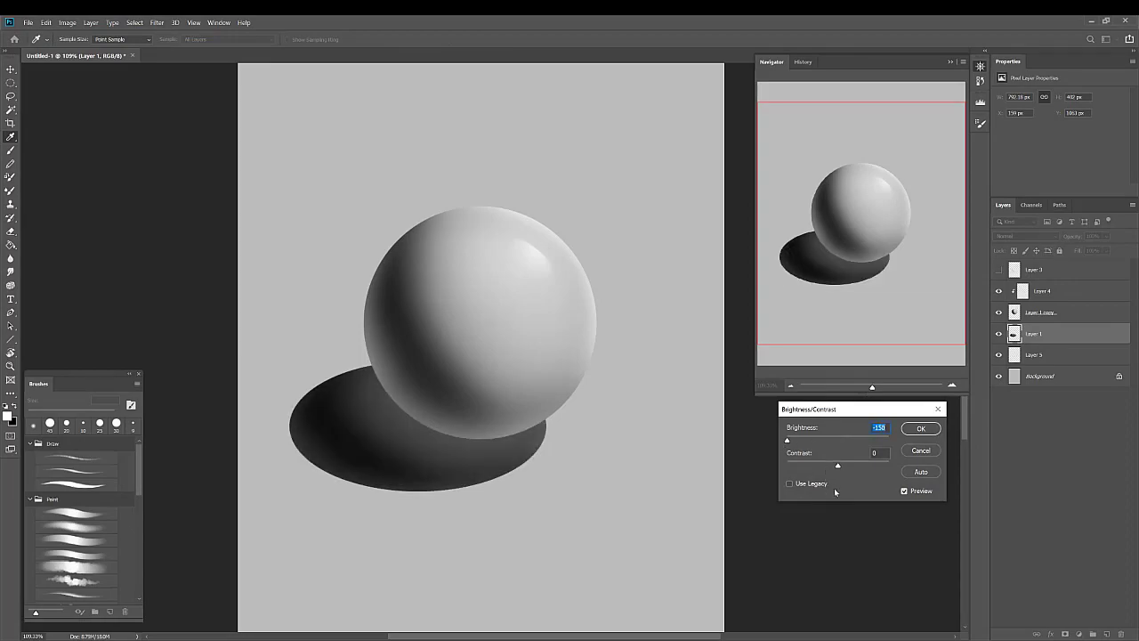
drag(837, 467, 899, 475)
drag(838, 440, 786, 439)
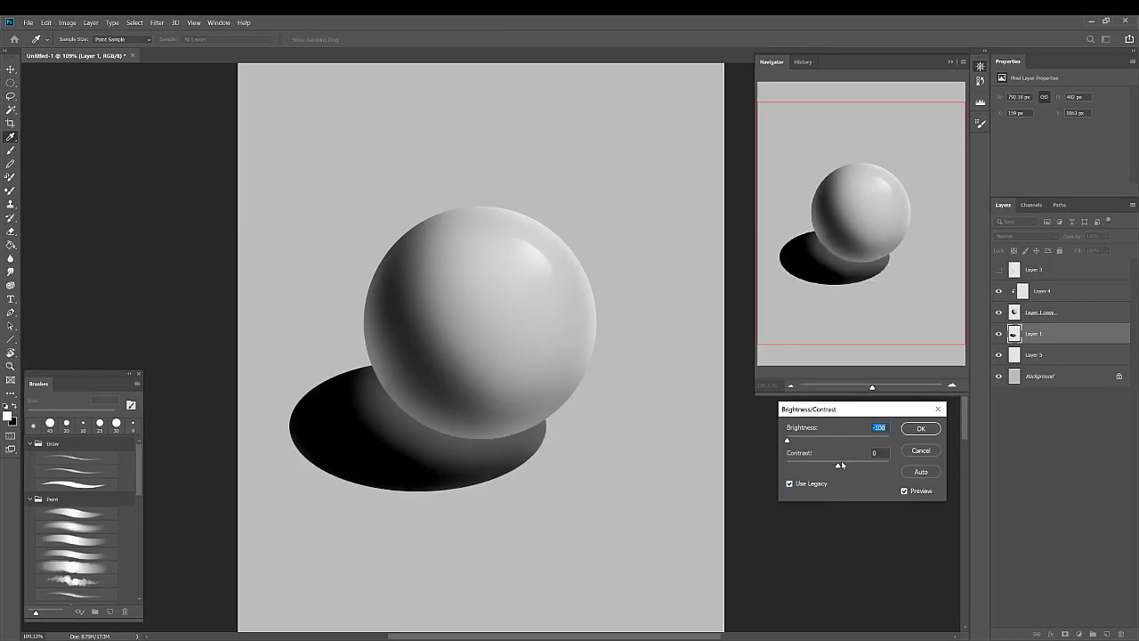
drag(874, 469, 933, 468)
click(921, 429)
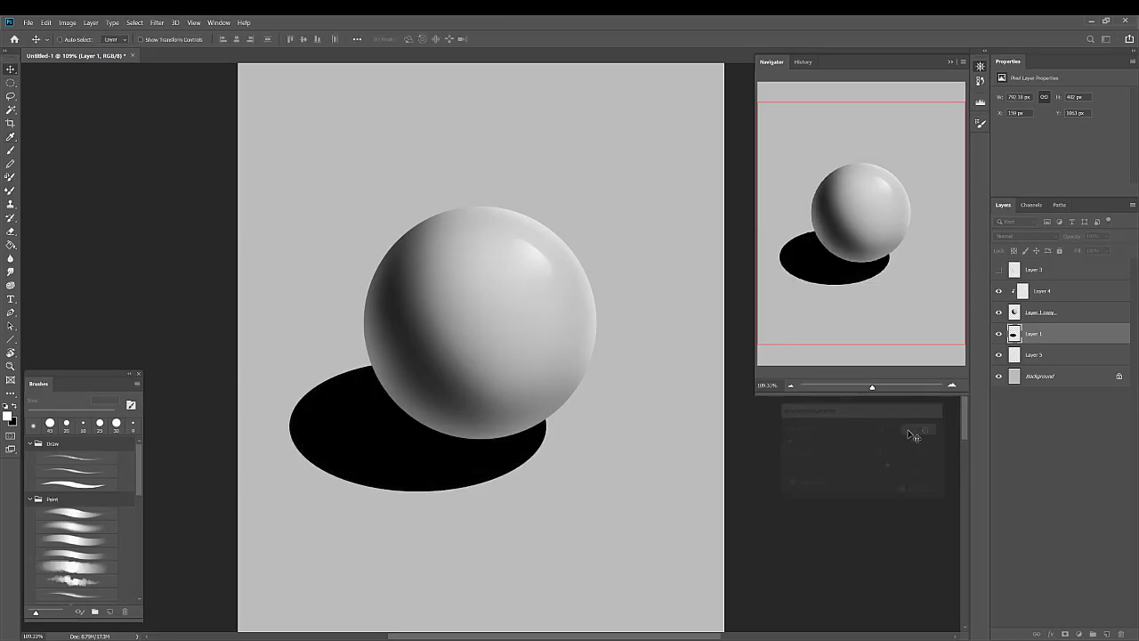
Step: Soften the black shadow ellipse on Layer 1 with a Gaussian Blur of 6.4 pixels radius
click(156, 23)
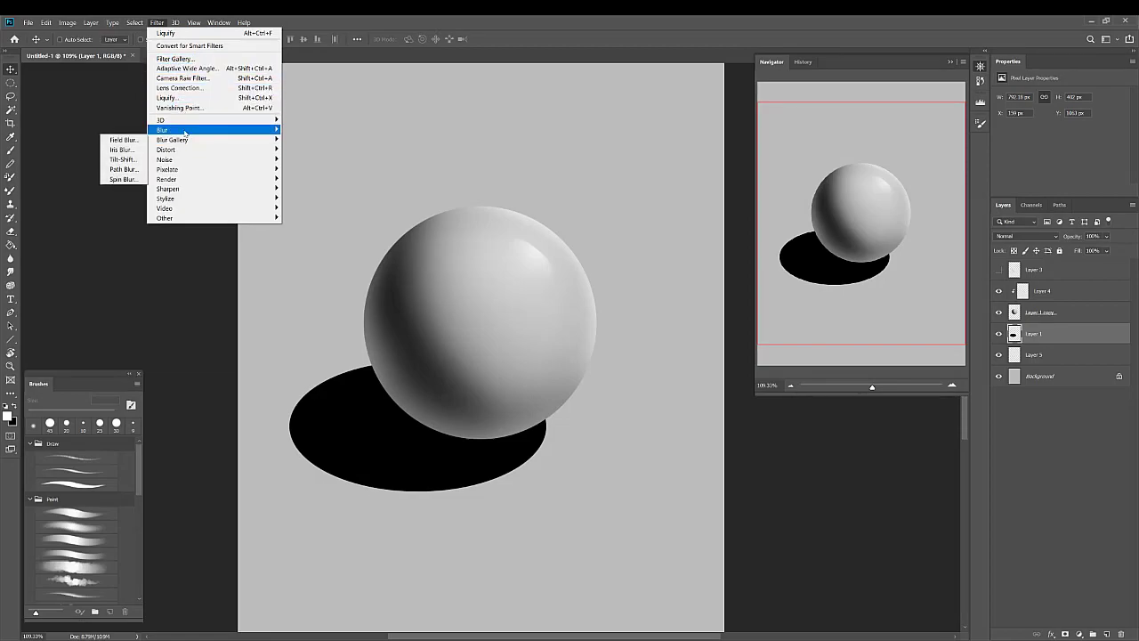
mouse_move(183, 130)
click(118, 169)
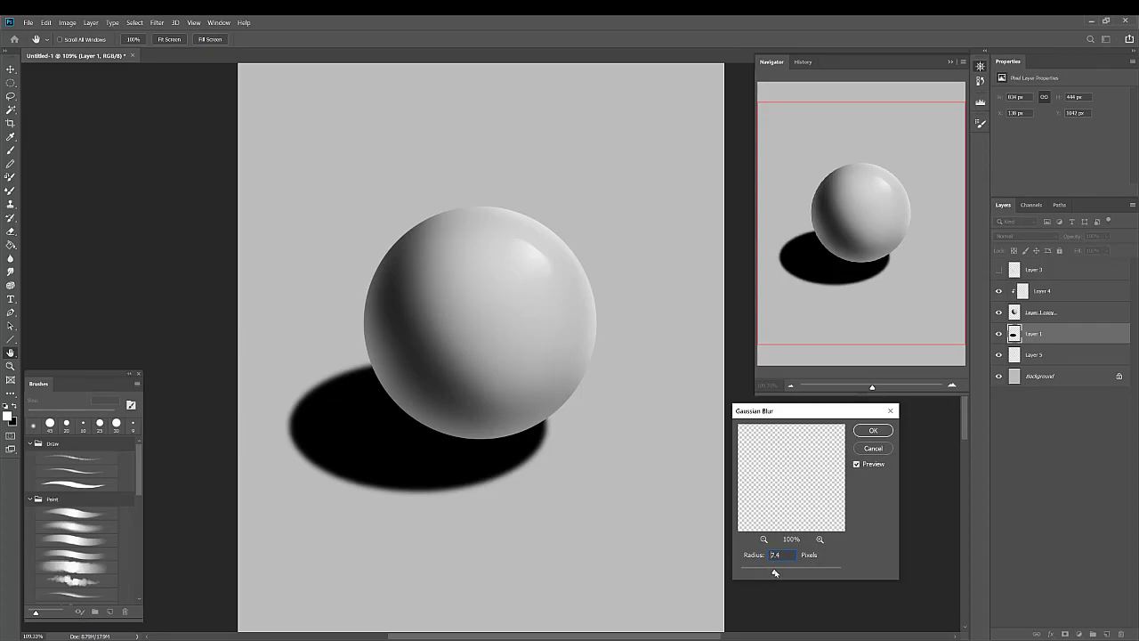
drag(774, 572, 772, 573)
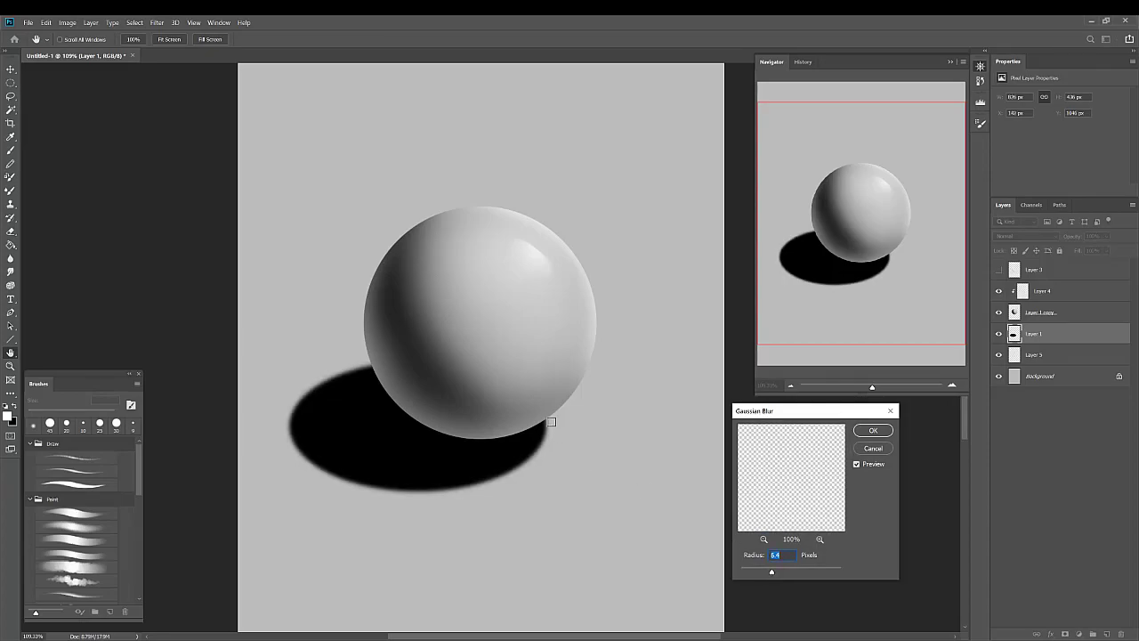
click(872, 431)
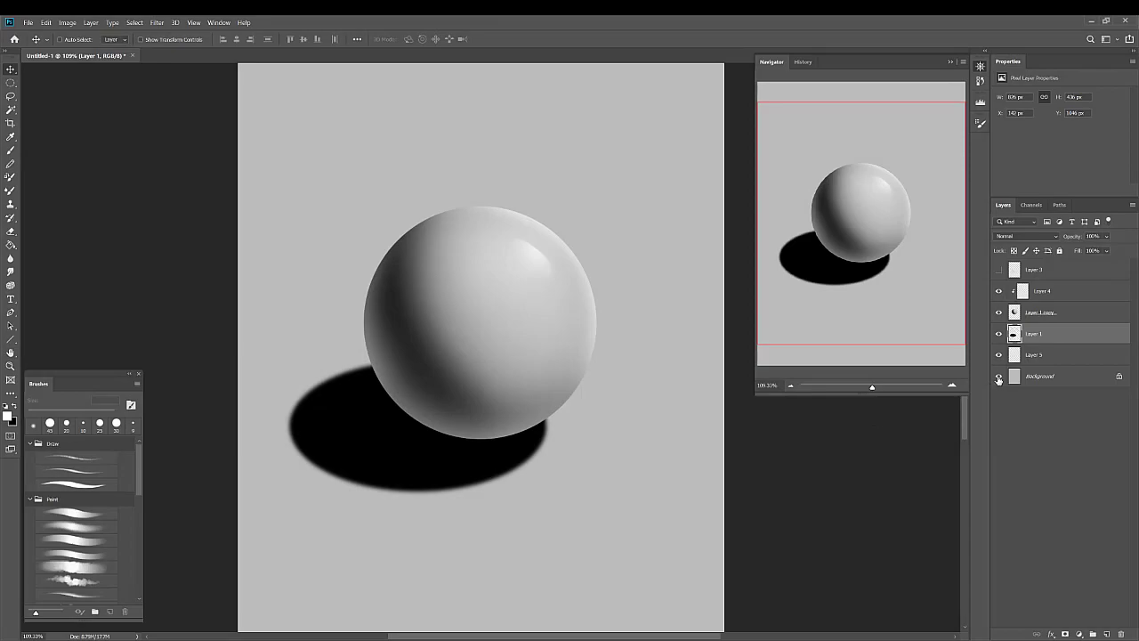
Step: Fade the far left end of the black shadow with a soft Eraser at about 400 to 500 px
click(12, 232)
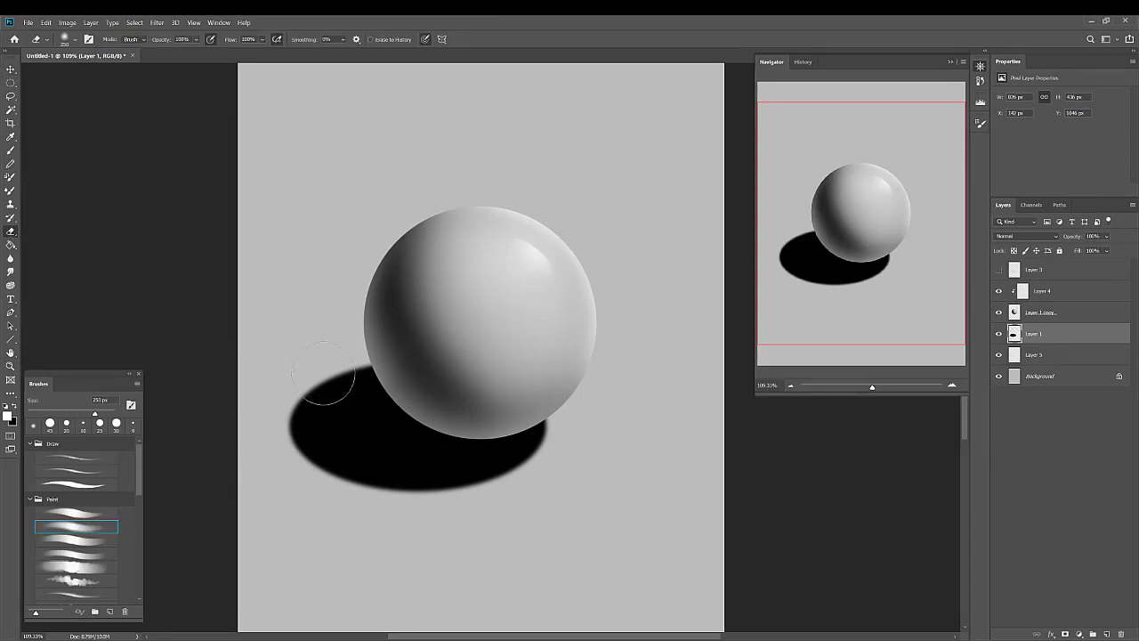
key(bracketright)
key(bracketright)
key(bracketright)
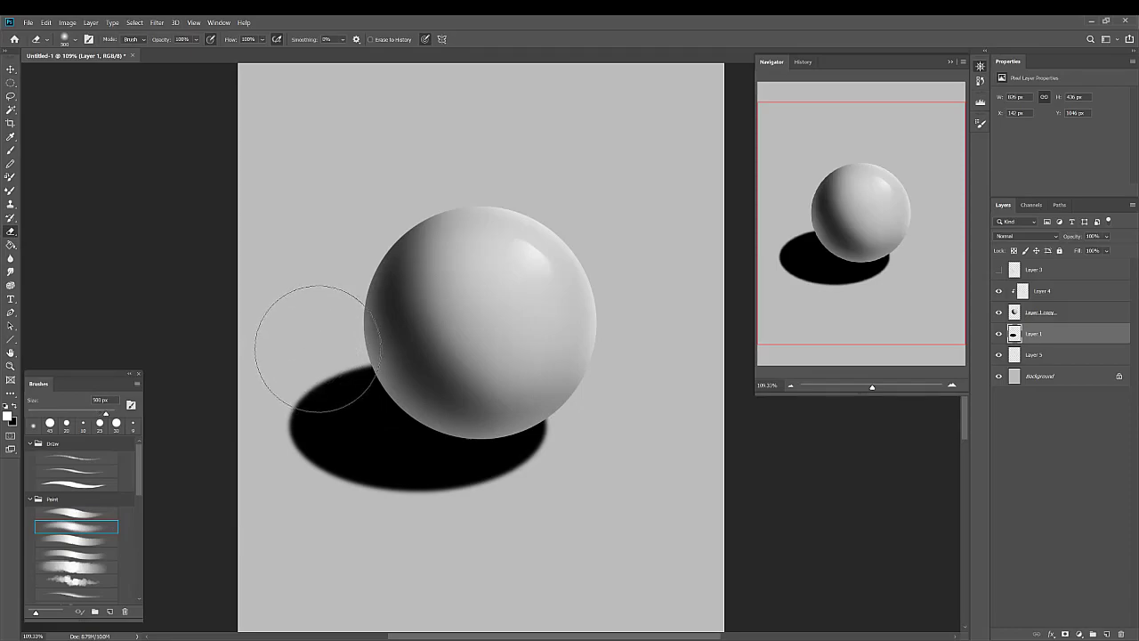
key(bracketleft)
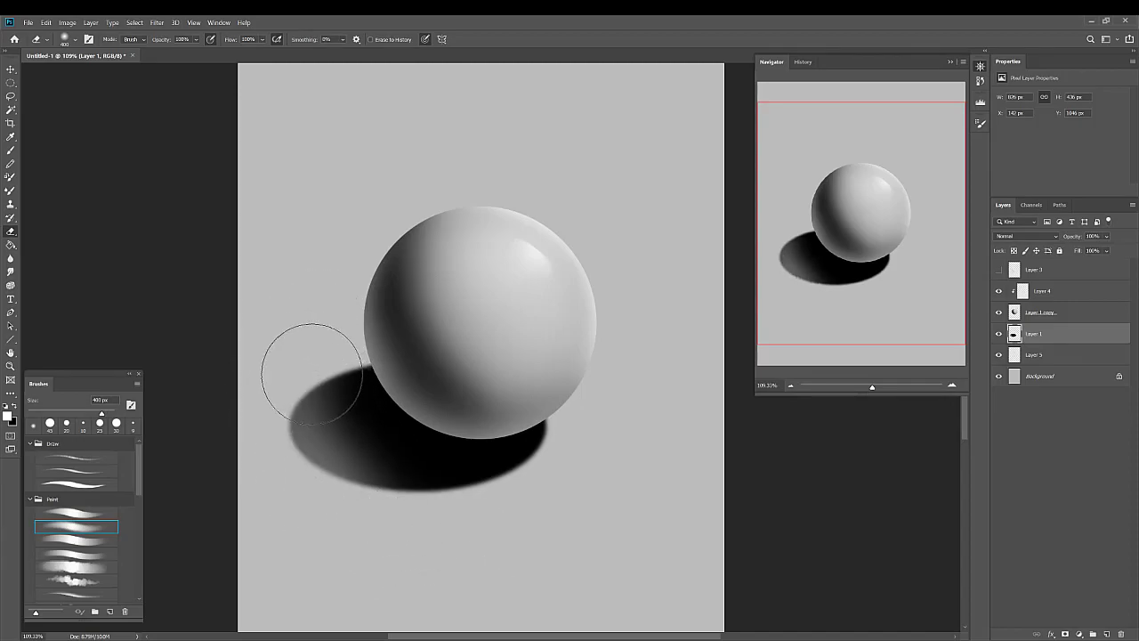
Step: Lighten the outer part of the shadow further with a 600 px Eraser, and reduce the Eraser to 200 px for its edge
key(bracketright)
key(bracketright)
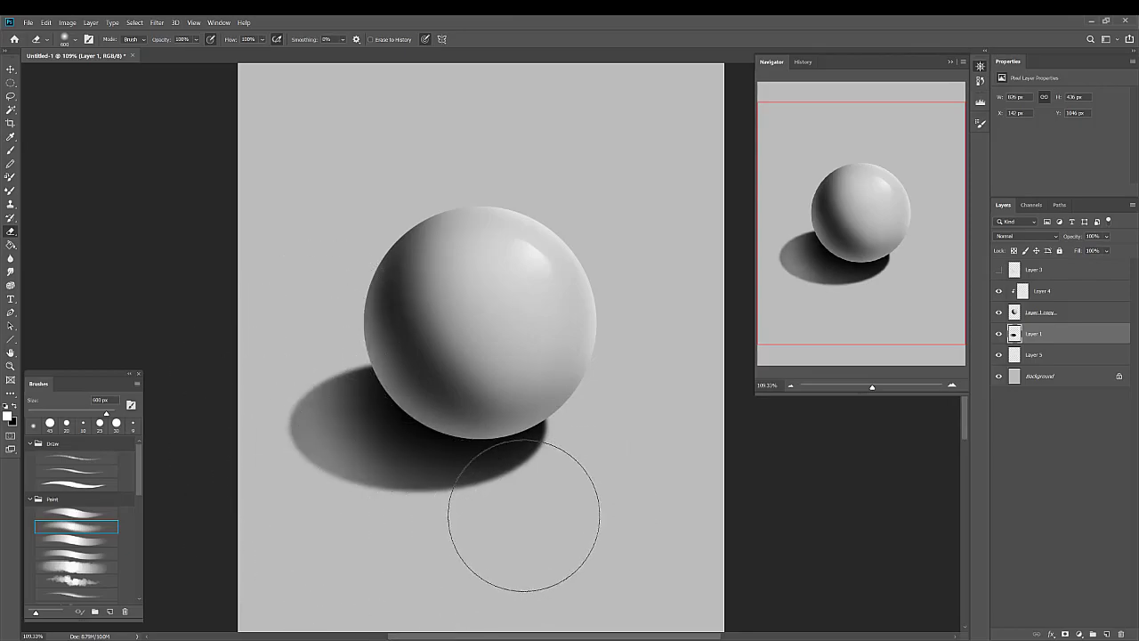
key(bracketleft)
key(bracketleft)
key(bracketleft)
key(bracketleft)
key(bracketleft)
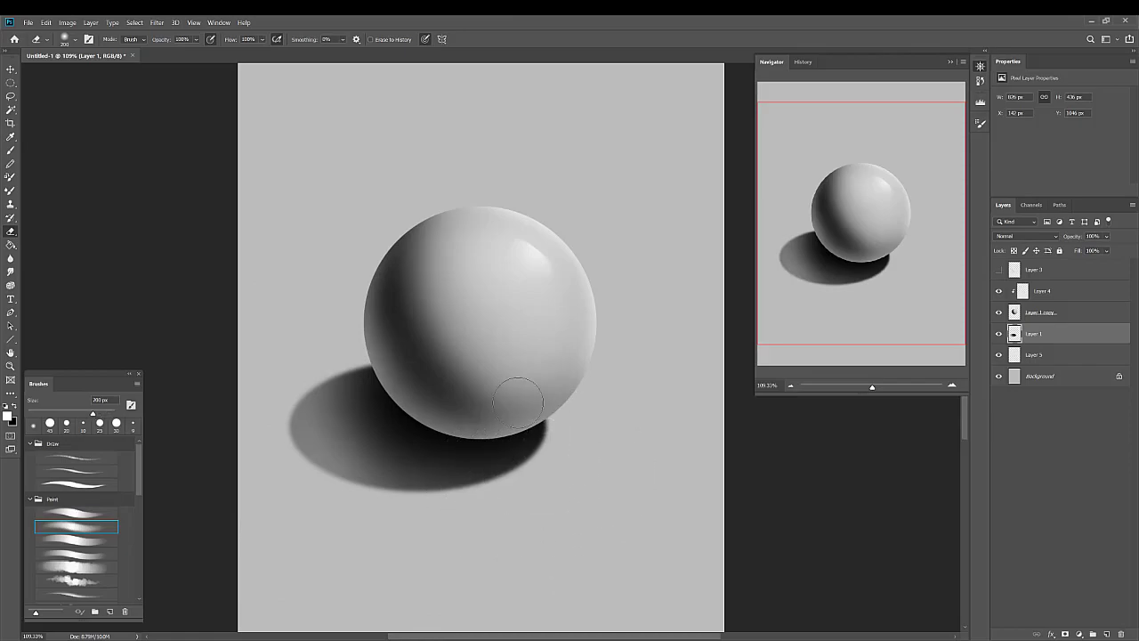
Step: Scale the faded shadow down vertically to about 365 px high, keep it tucked under the sphere, apply the transform and return to the Eraser
click(65, 24)
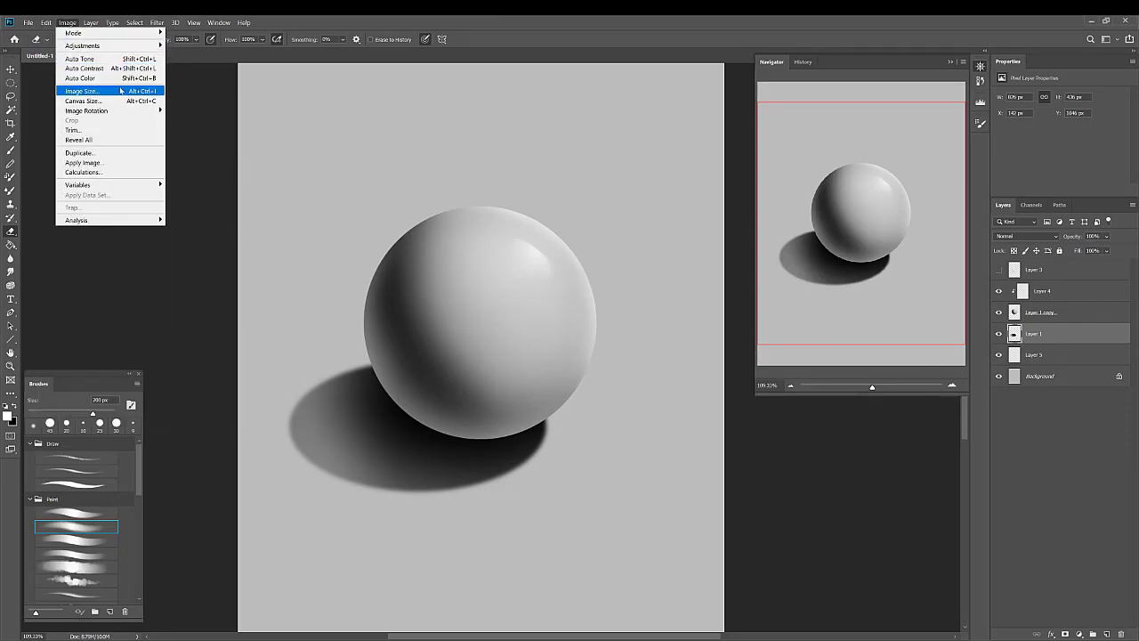
mouse_move(118, 50)
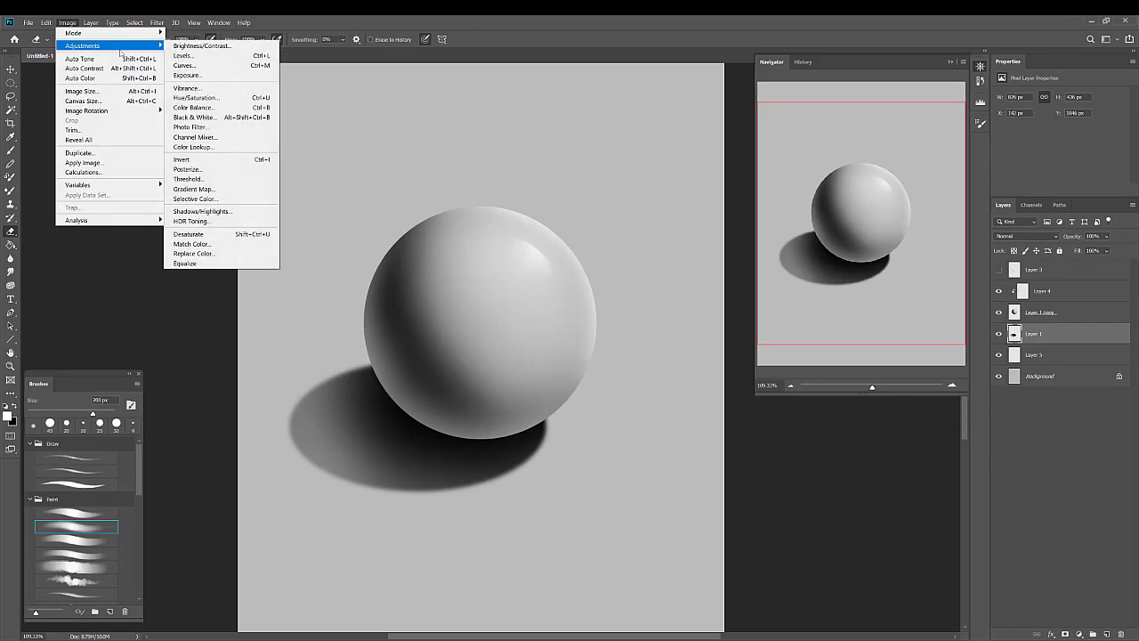
mouse_move(45, 22)
mouse_move(98, 246)
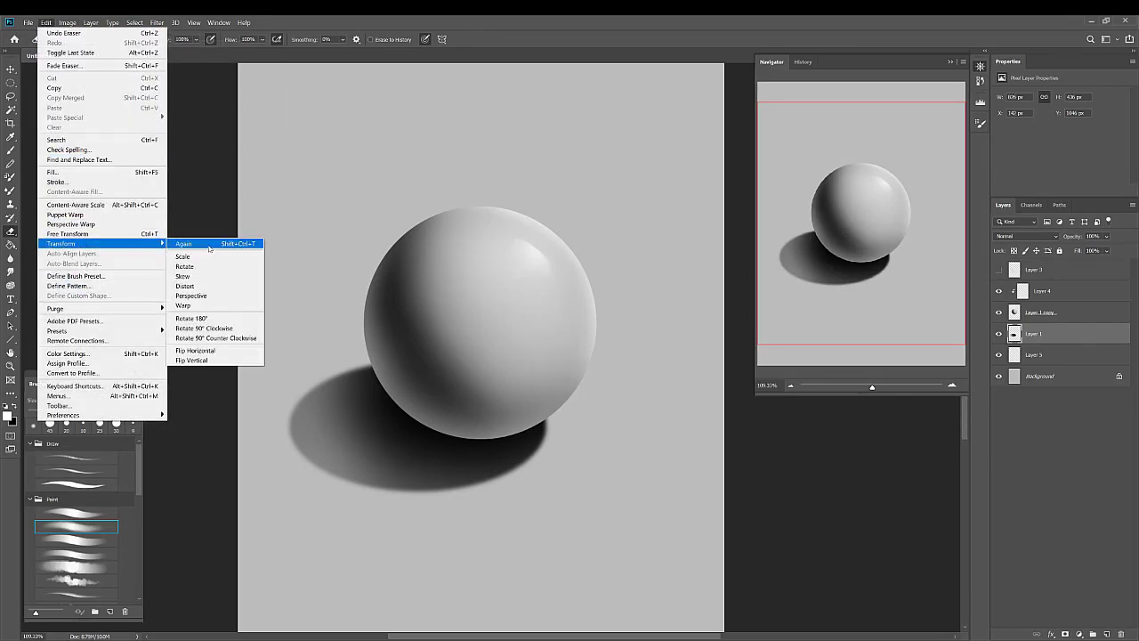
click(212, 257)
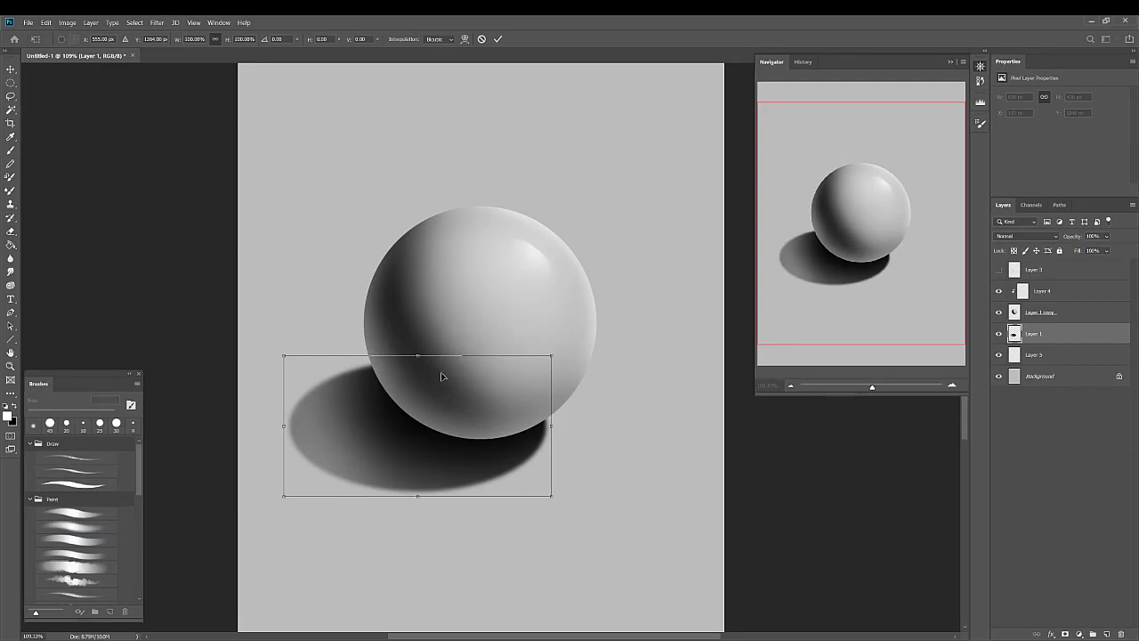
drag(418, 355, 418, 374)
drag(493, 439, 491, 432)
key(Return)
key(e)
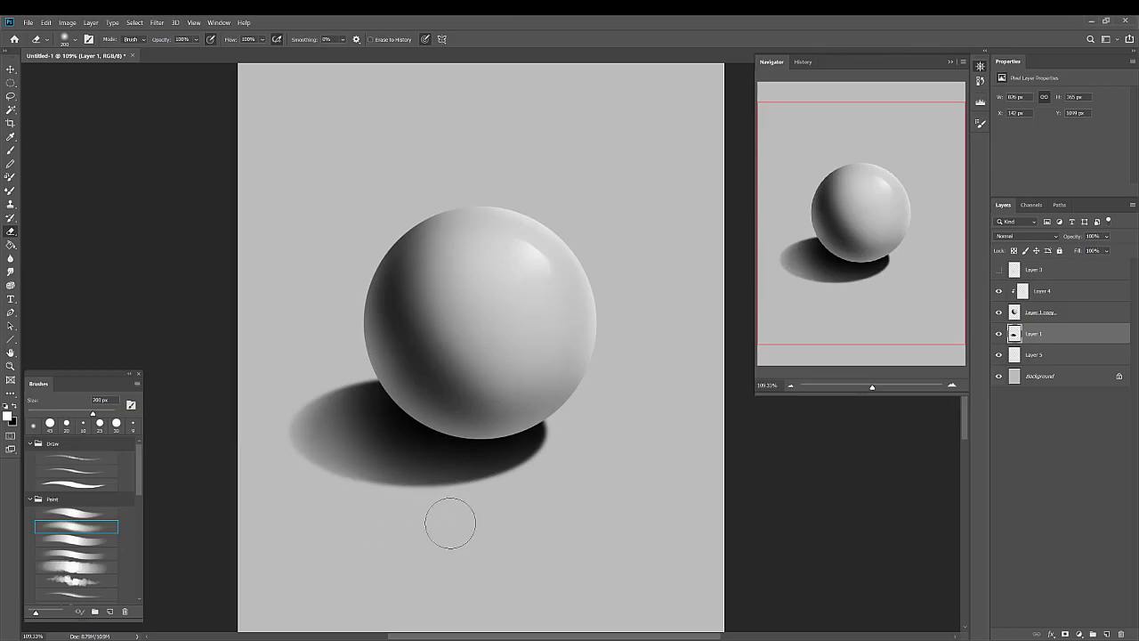
Step: Compare the sphere with and without Layer 4, and add a new clipped layer directly above the Layer 1 copy
click(1068, 291)
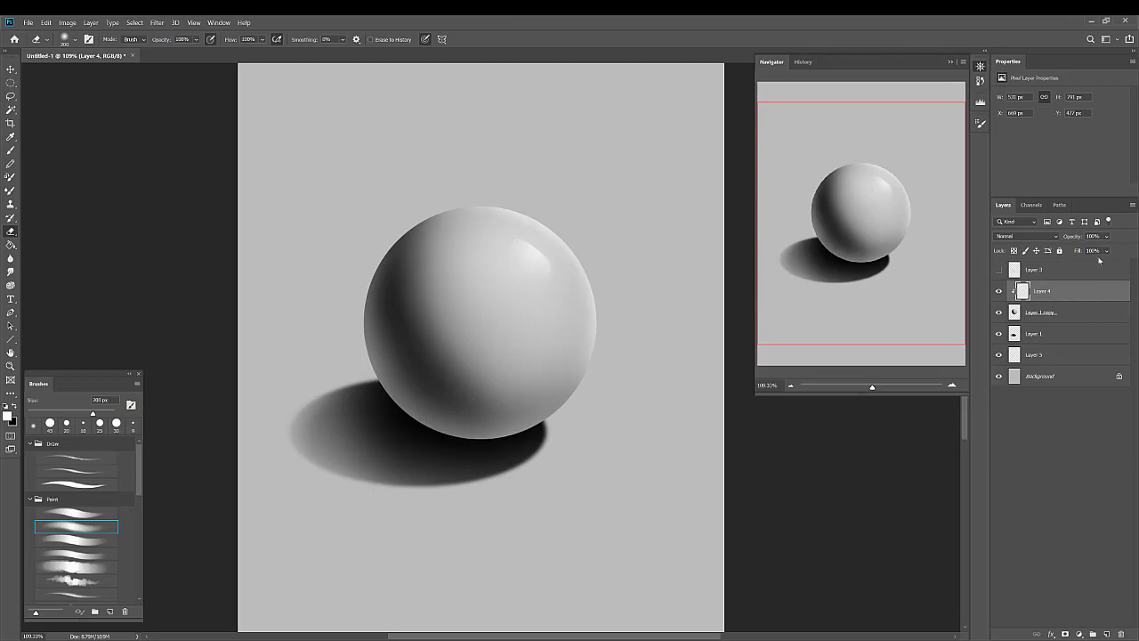
click(998, 293)
click(997, 293)
click(1083, 313)
click(1106, 634)
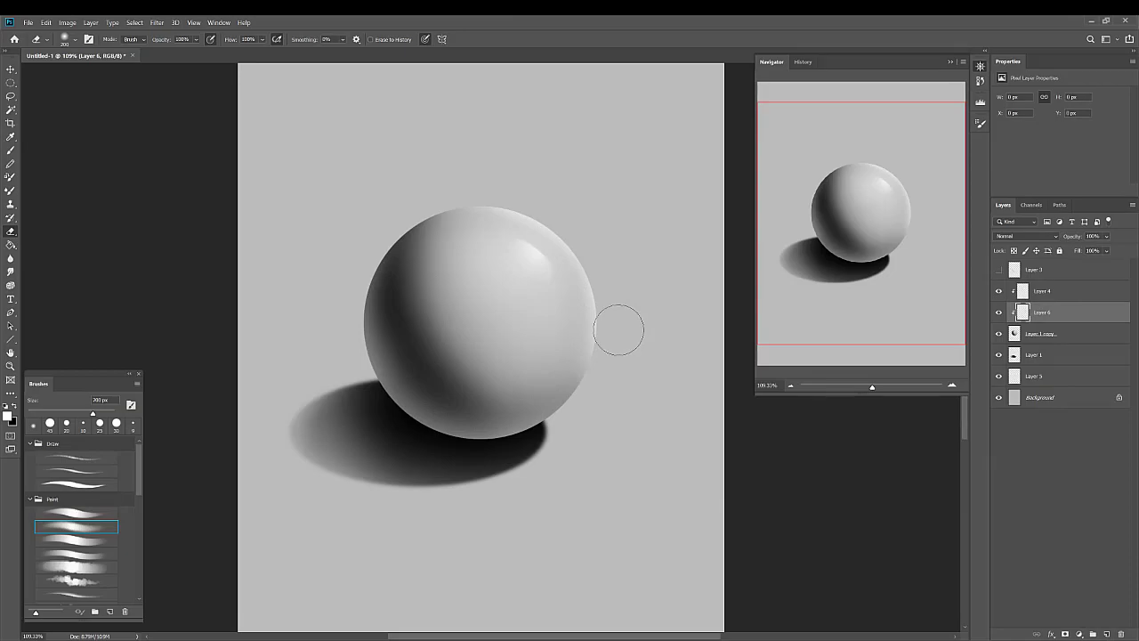
Step: Paint soft black shading along the sphere's left side and lower edge on the new layer with a brush of about 300 px
click(11, 149)
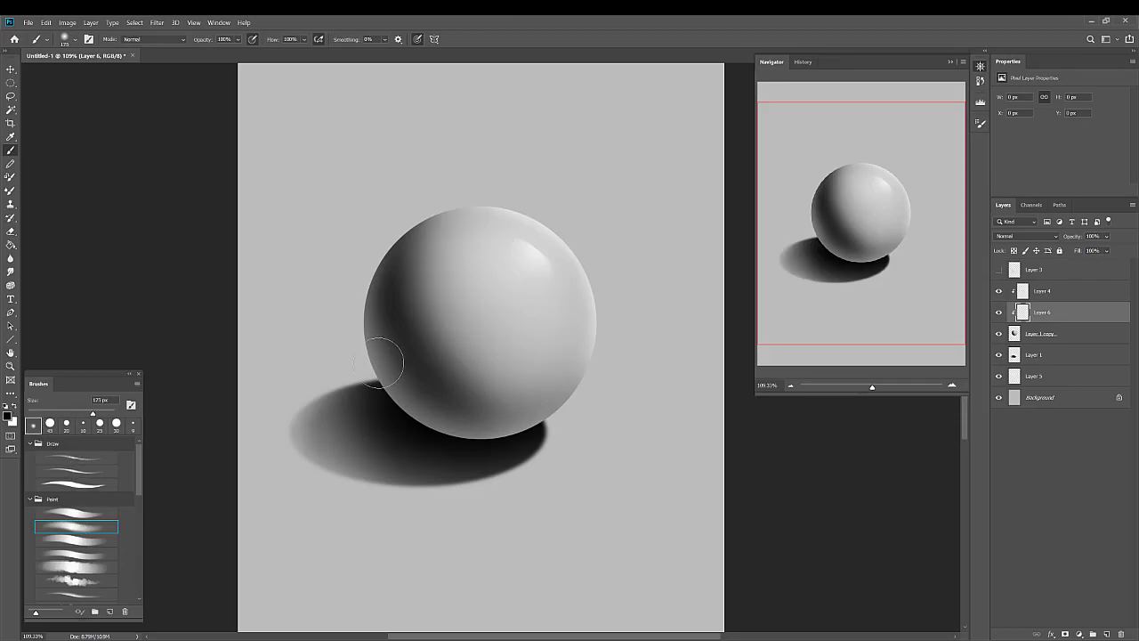
key(bracketright)
key(bracketright)
key(bracketright)
drag(374, 240, 360, 354)
drag(373, 270, 394, 415)
mouse_move(369, 301)
mouse_down()
mouse_move(426, 445)
mouse_move(394, 360)
mouse_move(388, 381)
mouse_move(498, 473)
mouse_move(414, 395)
mouse_move(427, 417)
mouse_move(543, 459)
mouse_move(400, 393)
mouse_move(495, 452)
mouse_move(550, 450)
mouse_move(468, 443)
mouse_move(508, 460)
mouse_move(391, 426)
mouse_move(393, 261)
mouse_move(378, 237)
mouse_move(357, 366)
mouse_move(438, 482)
mouse_move(396, 386)
mouse_move(364, 425)
mouse_move(403, 411)
mouse_move(372, 402)
mouse_move(406, 419)
mouse_move(397, 421)
mouse_move(412, 373)
mouse_move(449, 399)
mouse_move(395, 386)
mouse_move(417, 409)
mouse_up()
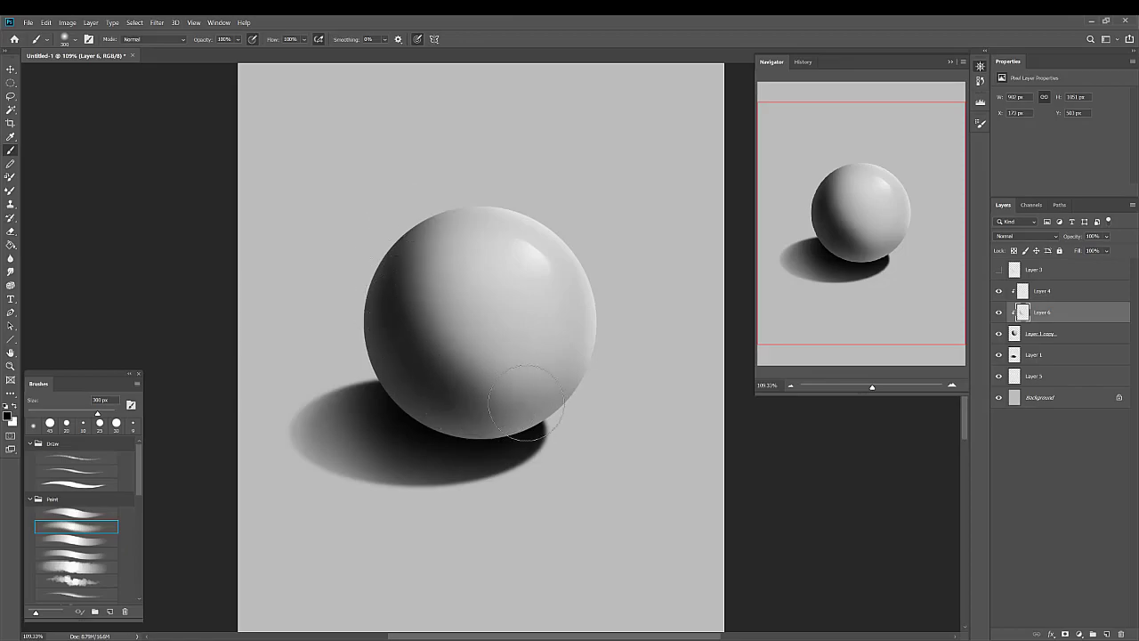
mouse_move(531, 401)
mouse_down()
mouse_move(401, 320)
mouse_move(398, 224)
mouse_move(403, 300)
mouse_move(481, 399)
mouse_move(417, 269)
mouse_move(435, 206)
mouse_move(466, 409)
mouse_up()
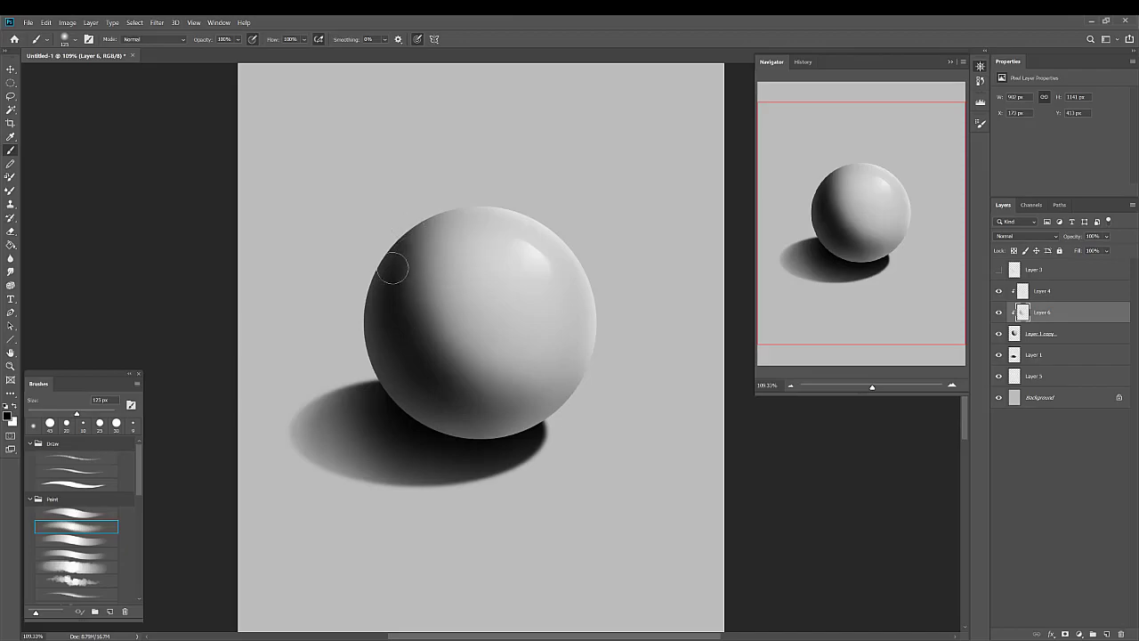
Step: Deepen the core shadow with black strokes from the sphere's upper left to its lower right, using a 250 to 300 px brush
key(bracketright)
key(bracketright)
key(bracketright)
key(bracketright)
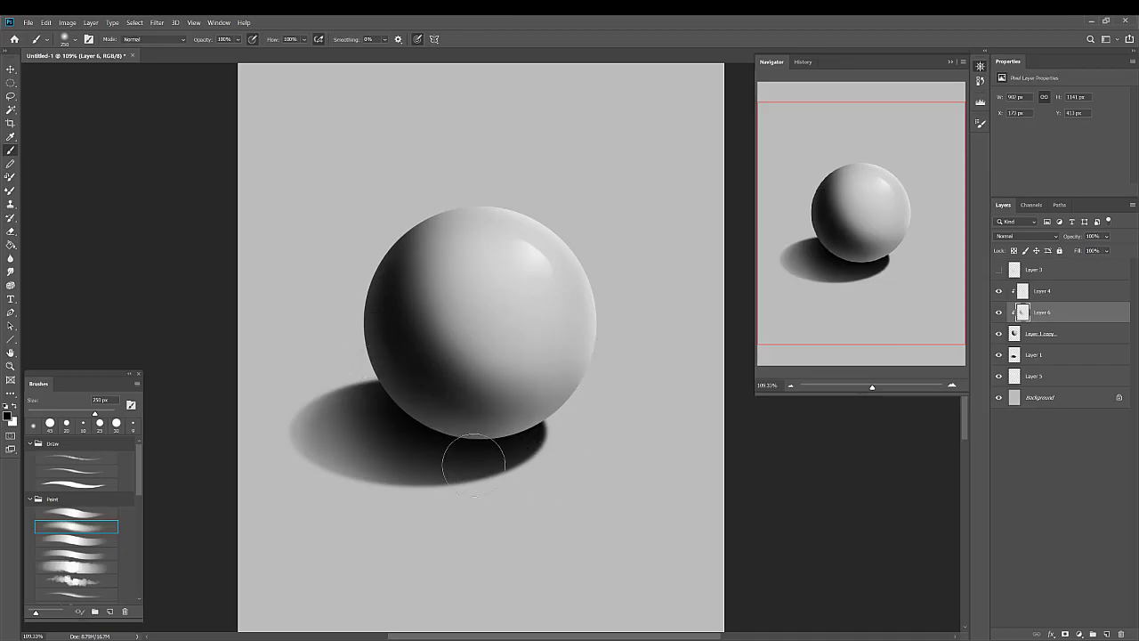
key(bracketright)
drag(431, 229, 496, 386)
drag(436, 234, 521, 400)
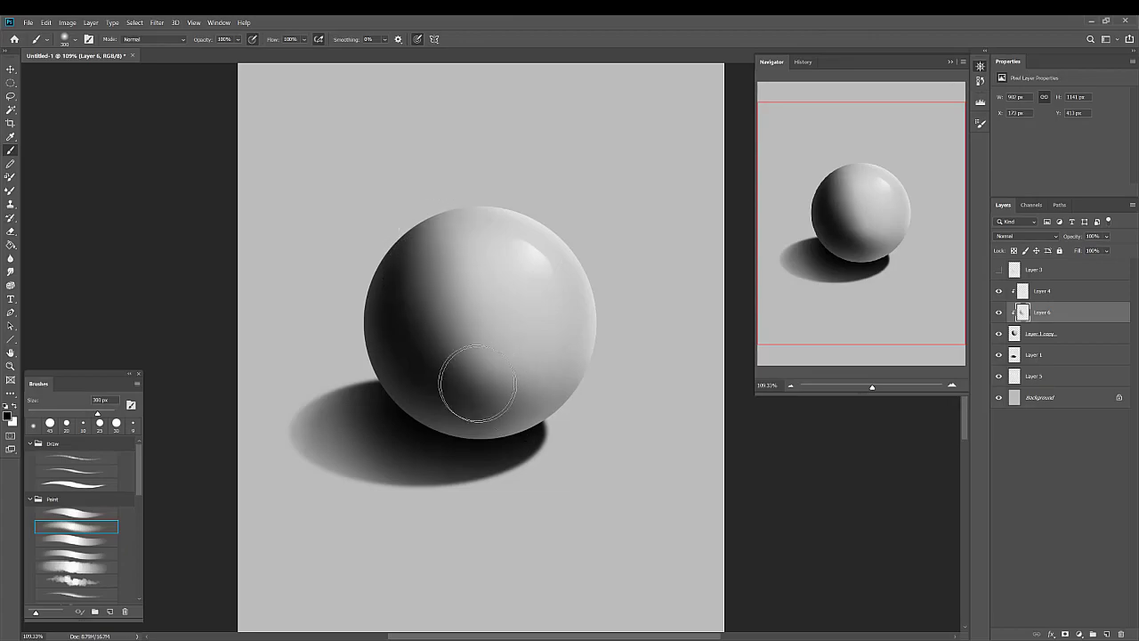
drag(432, 244, 478, 384)
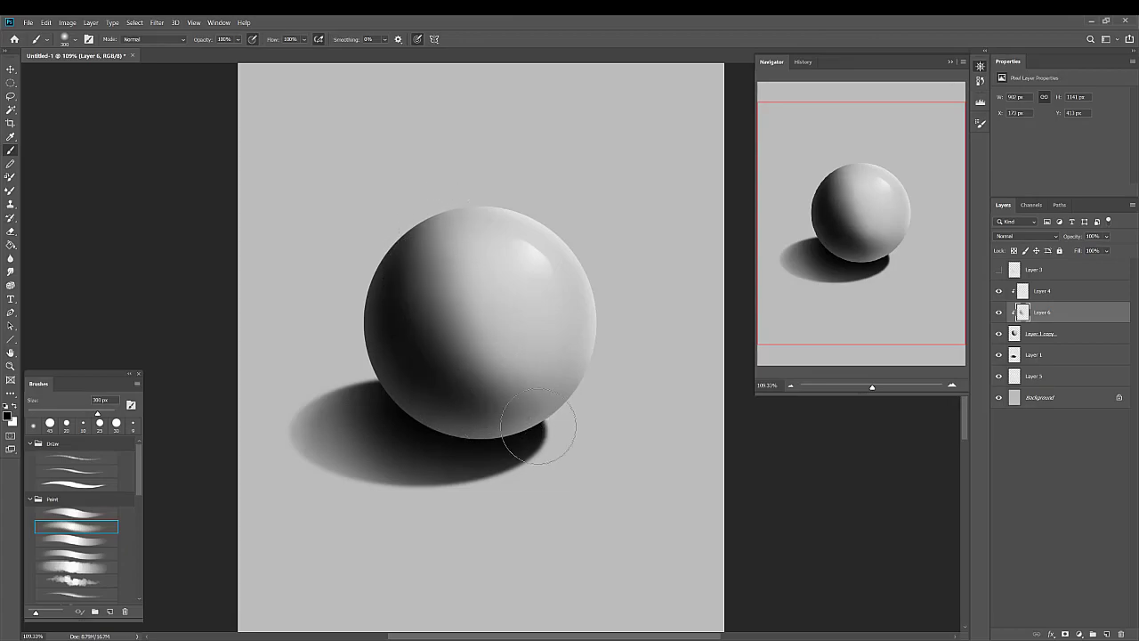
Step: Sample the sphere's light grey and blend back the inner edge of the core shadow with a 500 px brush
key(alt)
key(alt)
key(alt)
alt+click(495, 292)
key(bracketright)
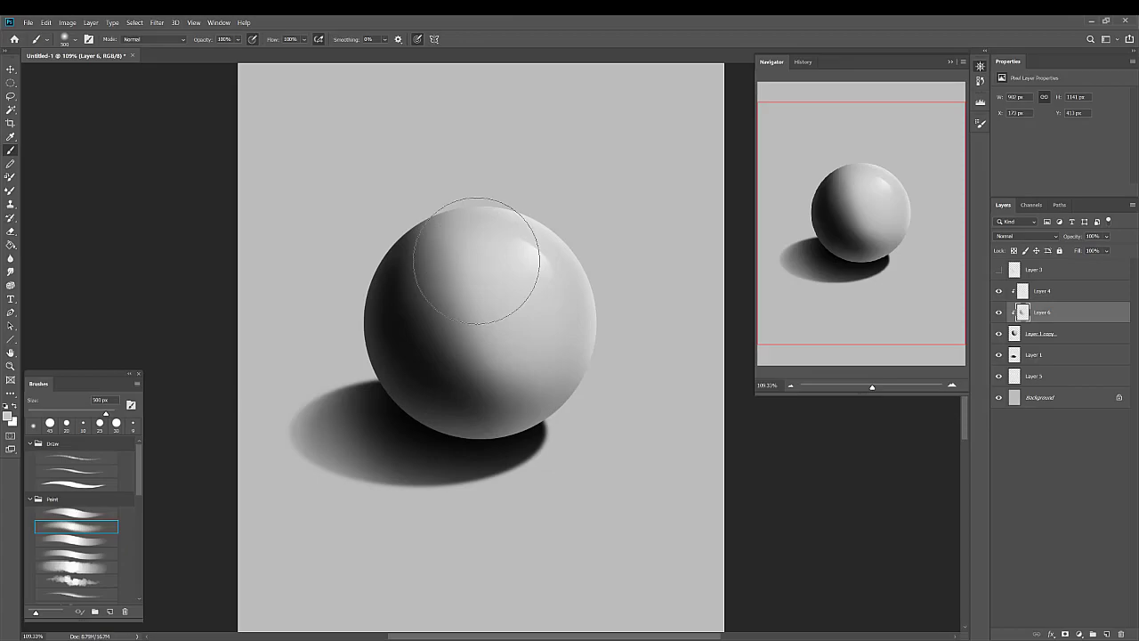
key(bracketright)
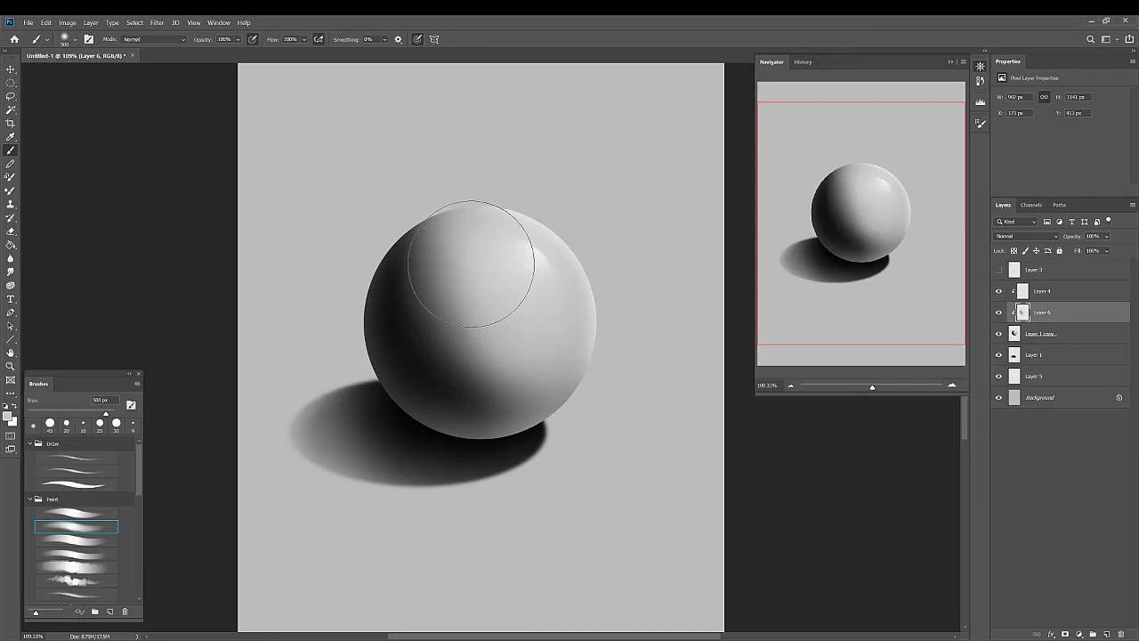
mouse_move(481, 361)
mouse_down()
mouse_move(474, 285)
mouse_move(440, 310)
mouse_move(494, 366)
mouse_move(445, 277)
mouse_move(497, 332)
mouse_up()
mouse_move(539, 366)
mouse_down()
mouse_move(480, 356)
mouse_move(453, 253)
mouse_move(473, 225)
mouse_move(460, 317)
mouse_move(532, 373)
mouse_move(463, 333)
mouse_move(549, 364)
mouse_move(482, 356)
mouse_up()
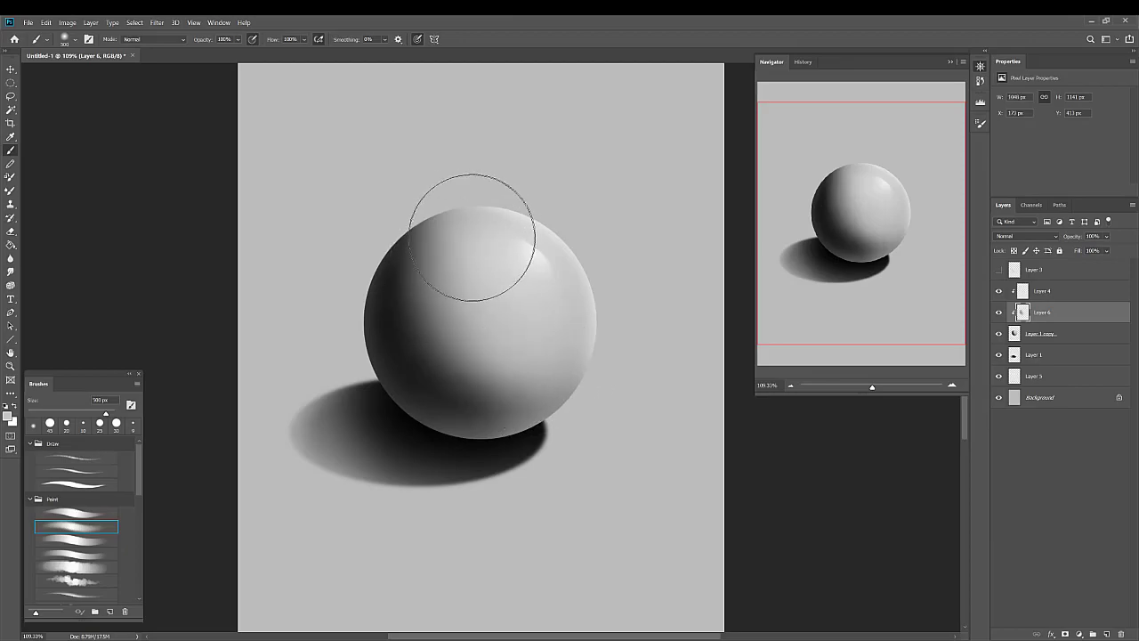
mouse_move(494, 397)
mouse_down()
mouse_move(498, 275)
mouse_move(451, 255)
mouse_move(446, 284)
mouse_move(461, 251)
mouse_move(459, 335)
mouse_up()
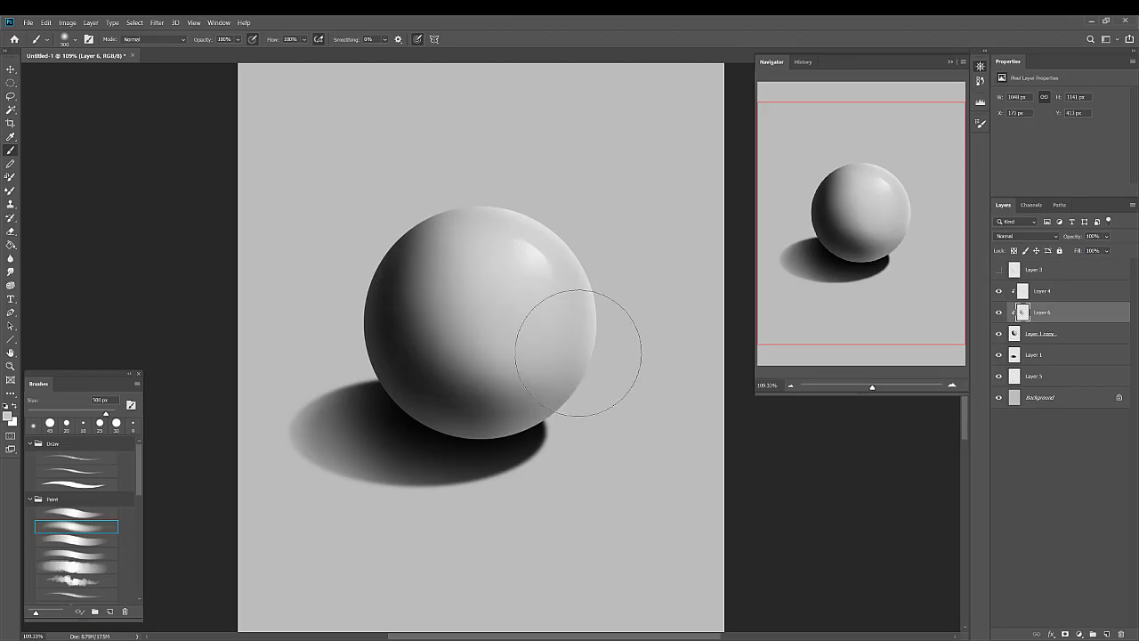
Step: Sample the dark tone from the sphere's left side and darken its lower part with a 300 px brush
alt+click(391, 296)
key(bracketleft)
key(bracketleft)
key(bracketleft)
key(bracketleft)
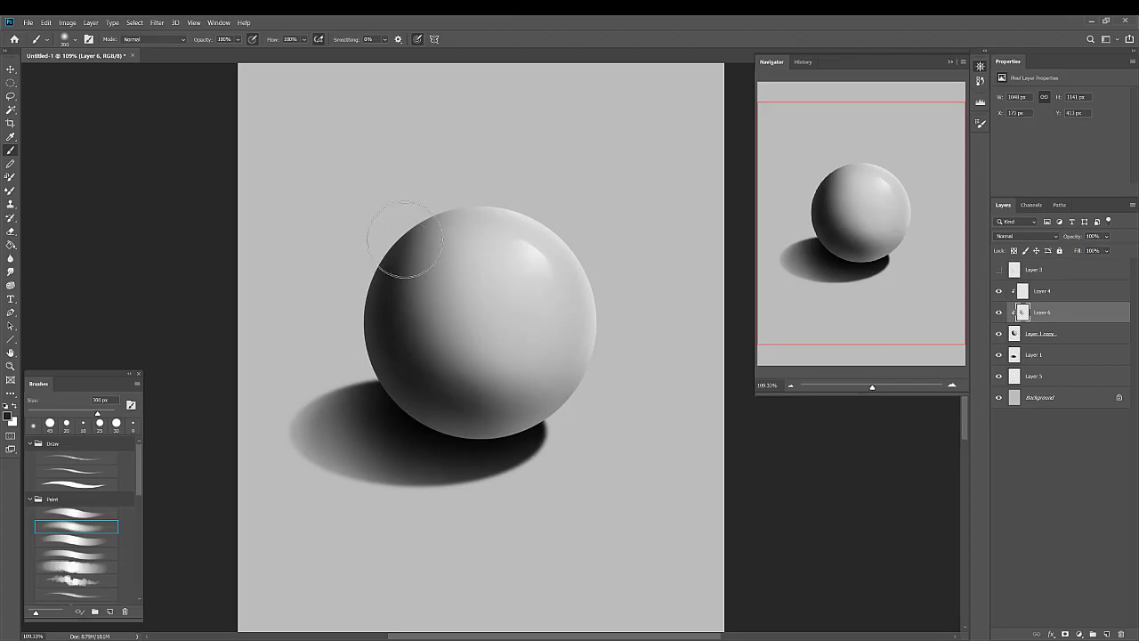
mouse_move(430, 374)
mouse_down()
mouse_move(455, 387)
mouse_move(594, 365)
mouse_move(467, 397)
mouse_move(528, 394)
mouse_up()
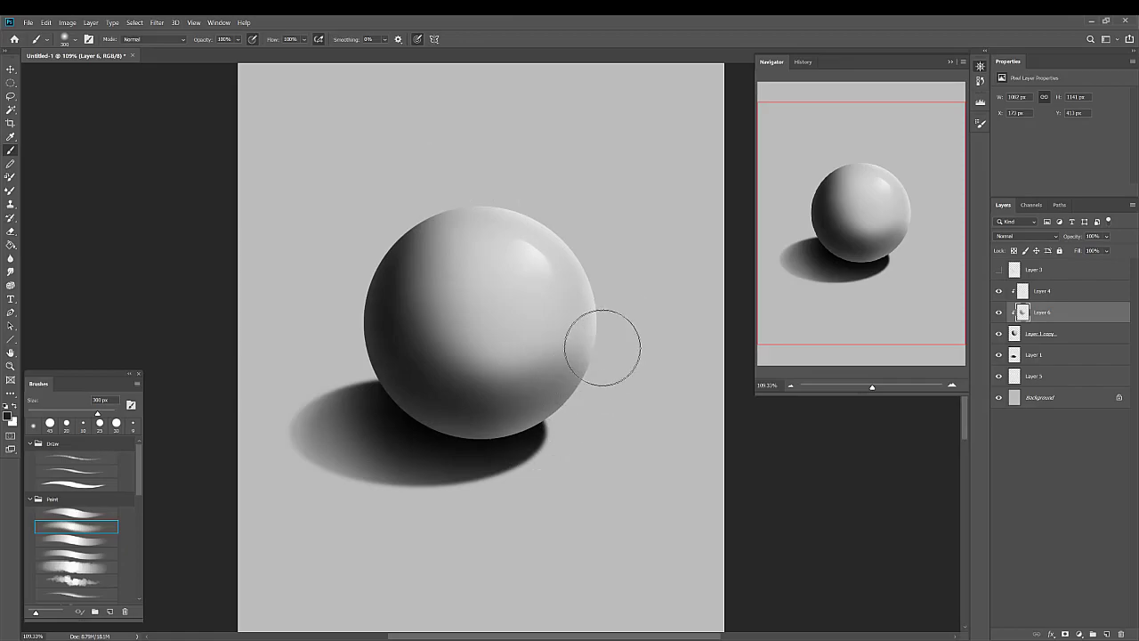
Step: Sample the sphere's light grey and soften the shading on its lower right, using a brush of 500 px and then 250 px
key(alt)
alt+click(513, 318)
key(bracketright)
key(bracketright)
key(bracketright)
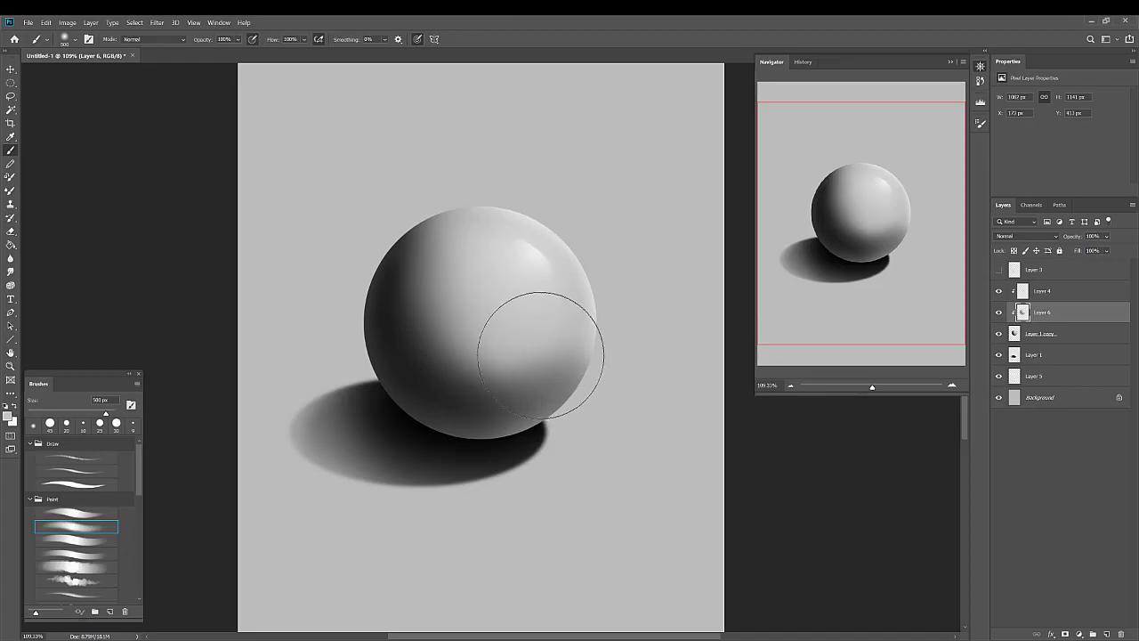
key(bracketleft)
key(bracketleft)
key(bracketleft)
key(bracketleft)
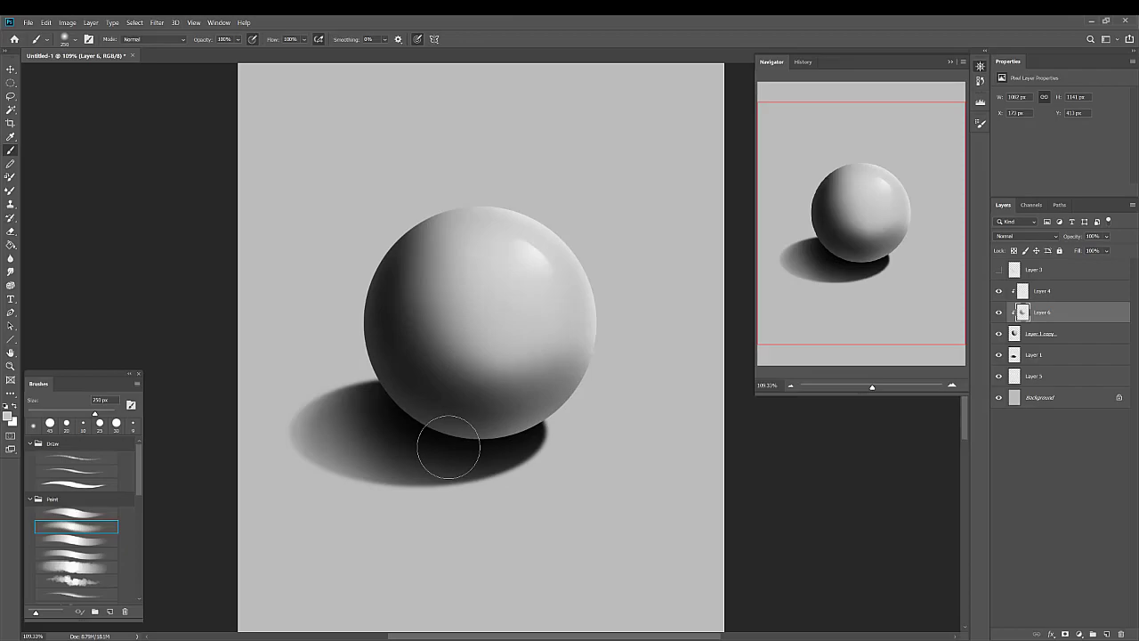
Step: Resample light grey from the sphere's centre and smooth its middle and right side with a 500 px brush
alt+click(497, 294)
key(bracketright)
key(bracketright)
key(bracketright)
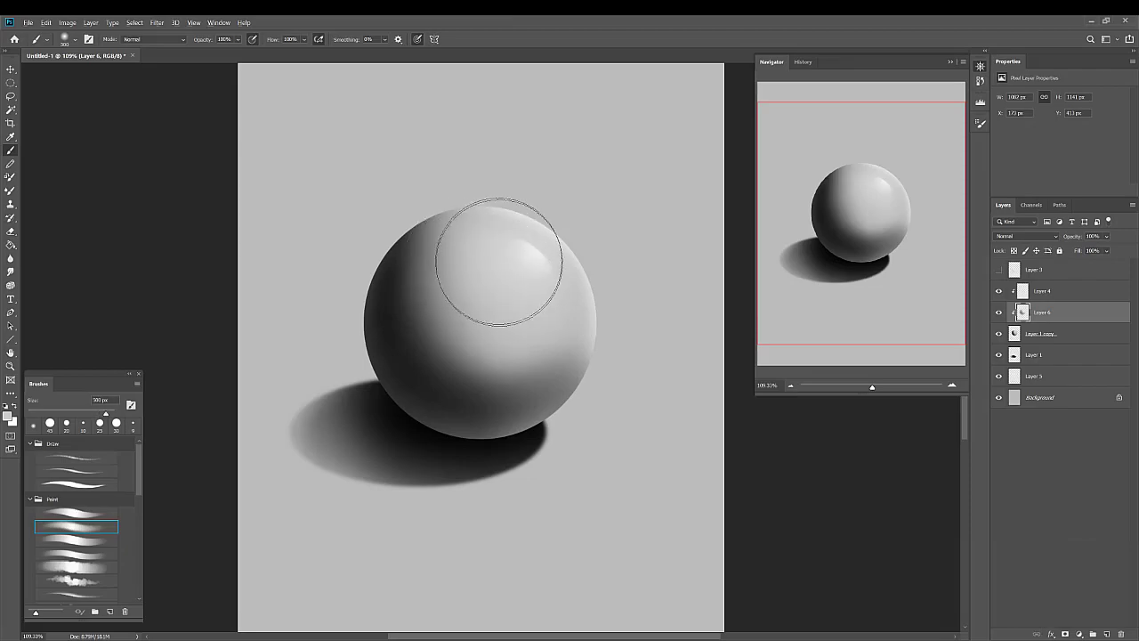
mouse_move(499, 261)
mouse_down()
mouse_move(462, 263)
mouse_move(496, 246)
mouse_move(465, 259)
mouse_move(476, 340)
mouse_move(467, 286)
mouse_move(499, 355)
mouse_move(507, 324)
mouse_move(511, 351)
mouse_move(543, 324)
mouse_move(489, 363)
mouse_move(553, 313)
mouse_move(514, 352)
mouse_move(454, 315)
mouse_move(506, 369)
mouse_up()
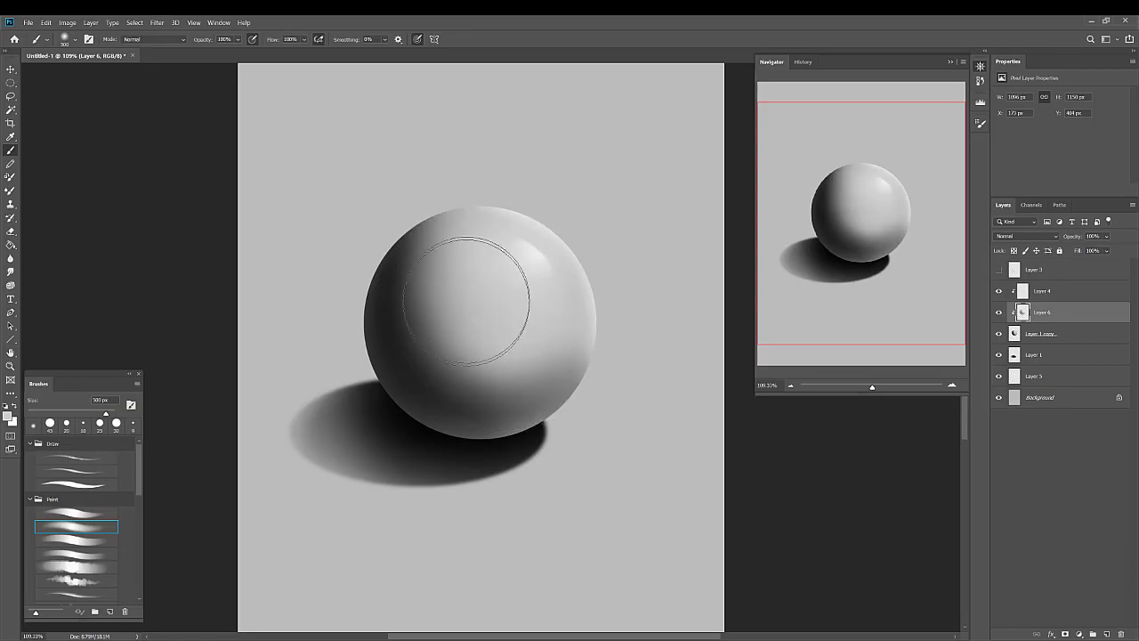
mouse_move(525, 351)
mouse_down()
mouse_move(488, 313)
mouse_move(546, 318)
mouse_move(500, 348)
mouse_move(540, 328)
mouse_up()
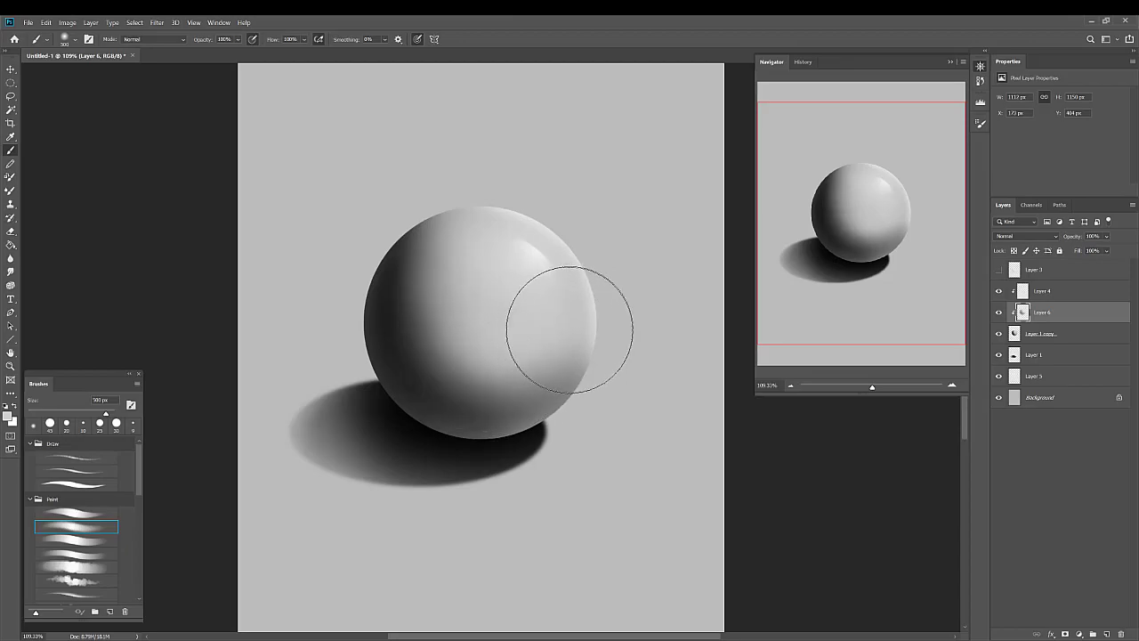
Step: Sample mid grey from the sphere's lower right and deepen the shading along its lower-right edge, using a 500 px brush and then 250 px
key(alt)
alt+click(539, 255)
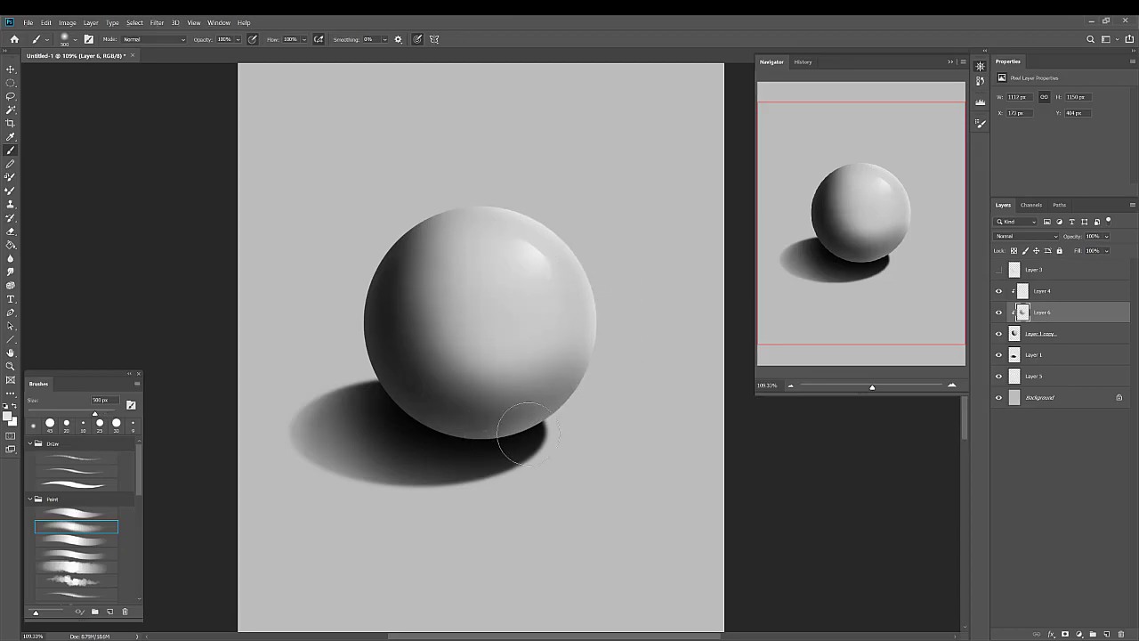
alt+click(523, 404)
key(bracketright)
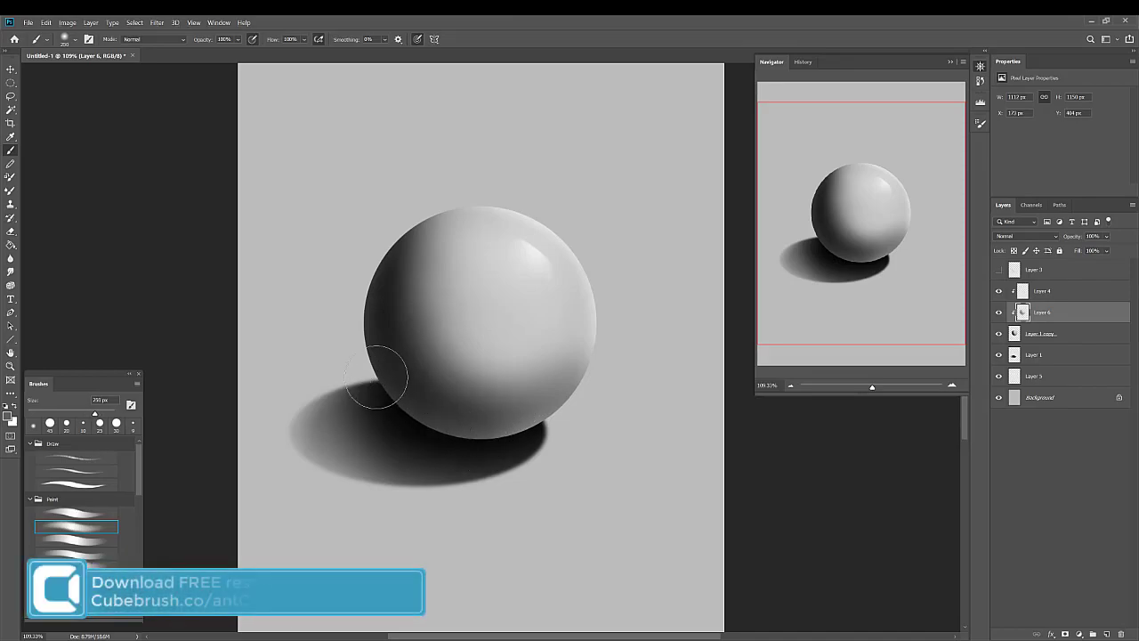
key(bracketright)
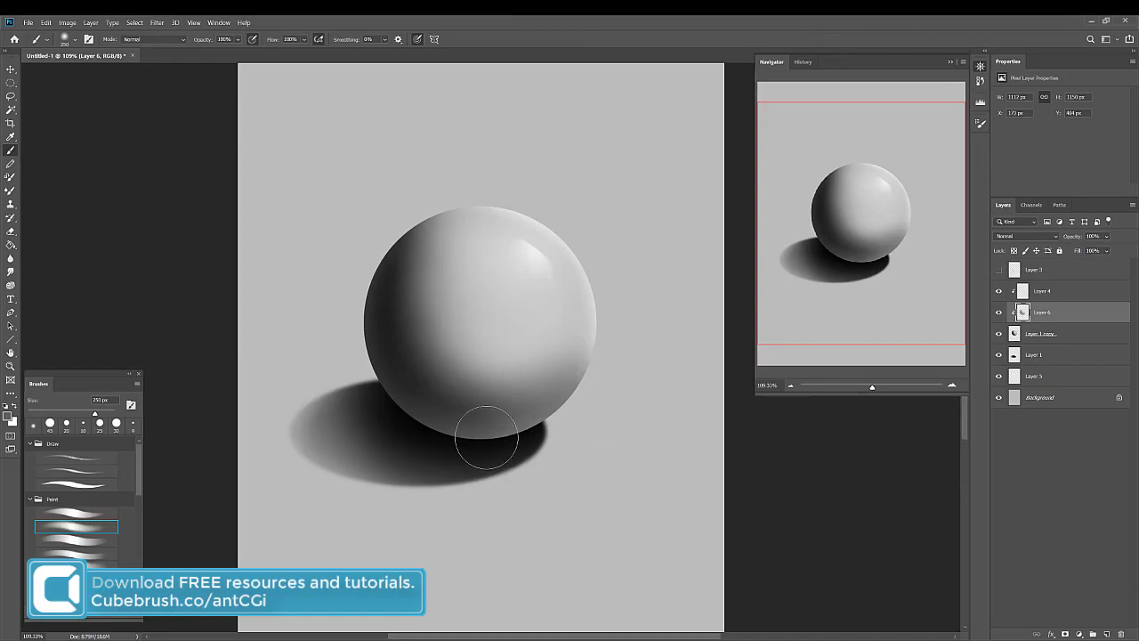
key(bracketright)
key(bracketright)
key(bracketright)
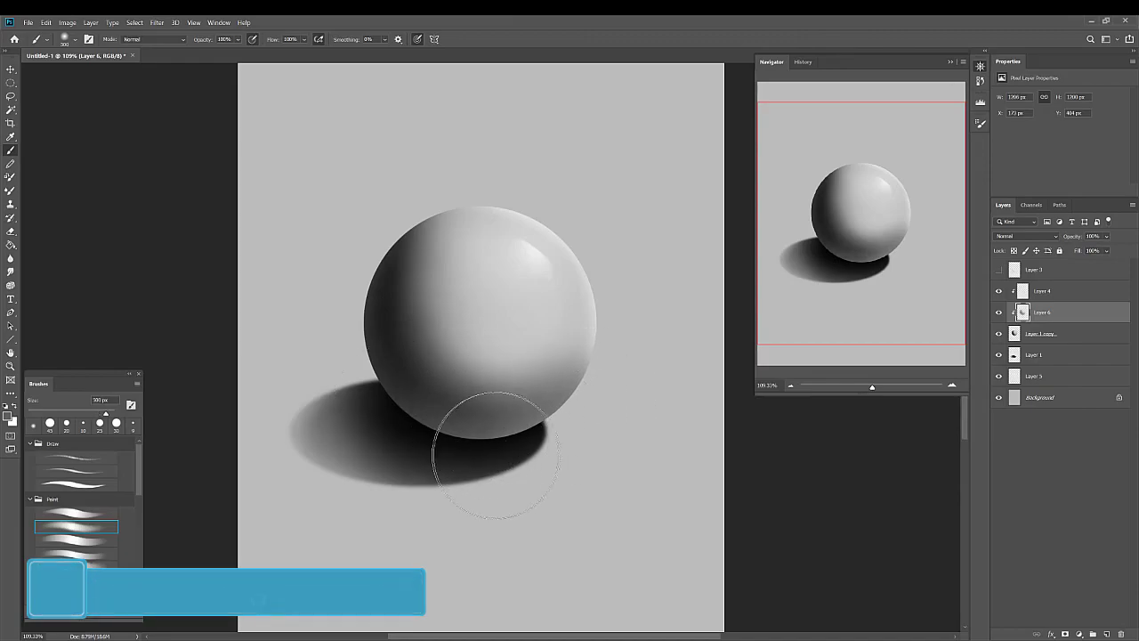
mouse_move(521, 457)
mouse_down()
mouse_move(563, 404)
mouse_move(573, 342)
mouse_move(590, 334)
mouse_move(543, 418)
mouse_move(627, 362)
mouse_move(589, 412)
mouse_move(614, 368)
mouse_up()
key(bracketleft)
key(bracketleft)
key(bracketleft)
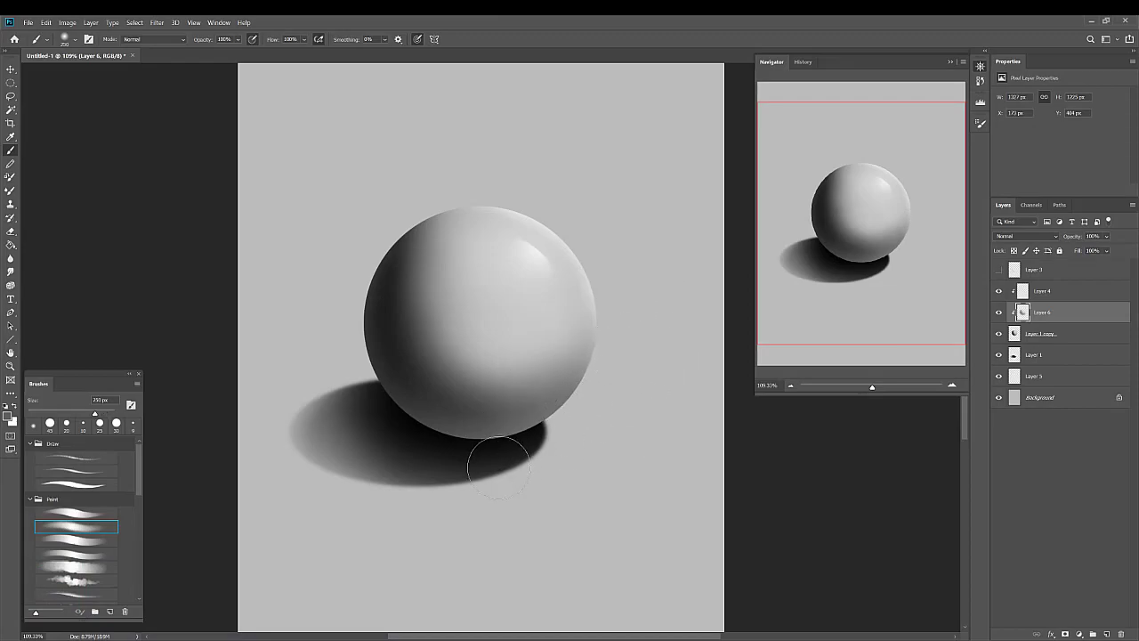
Step: Select Layer 4 and switch to the third brush preset of the Paint group, with white as the painting colour
click(1056, 294)
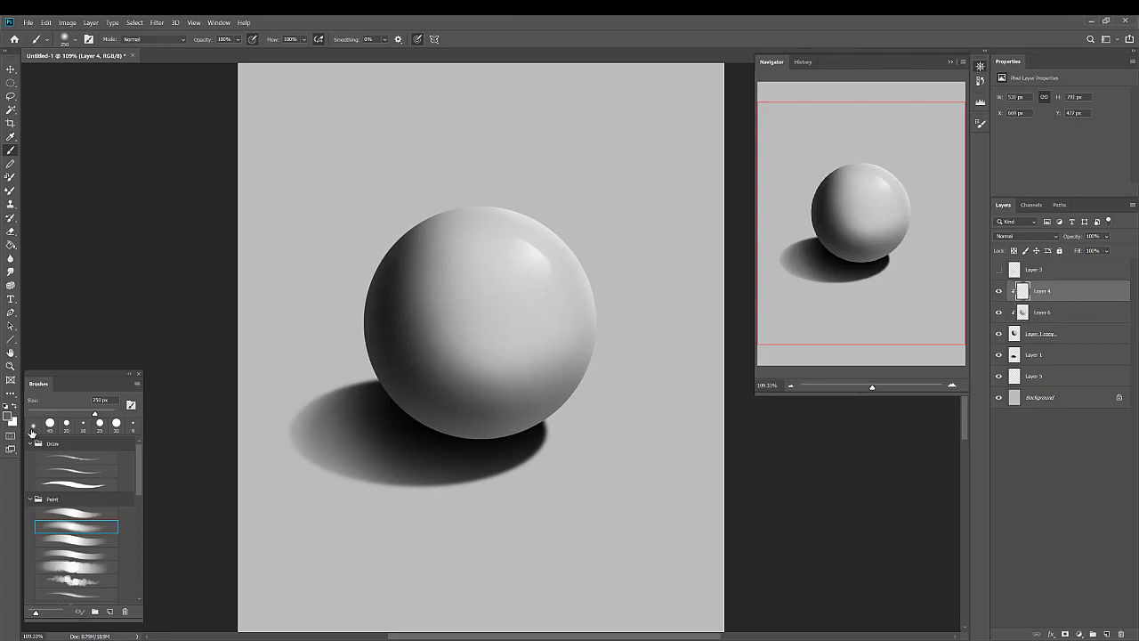
click(86, 515)
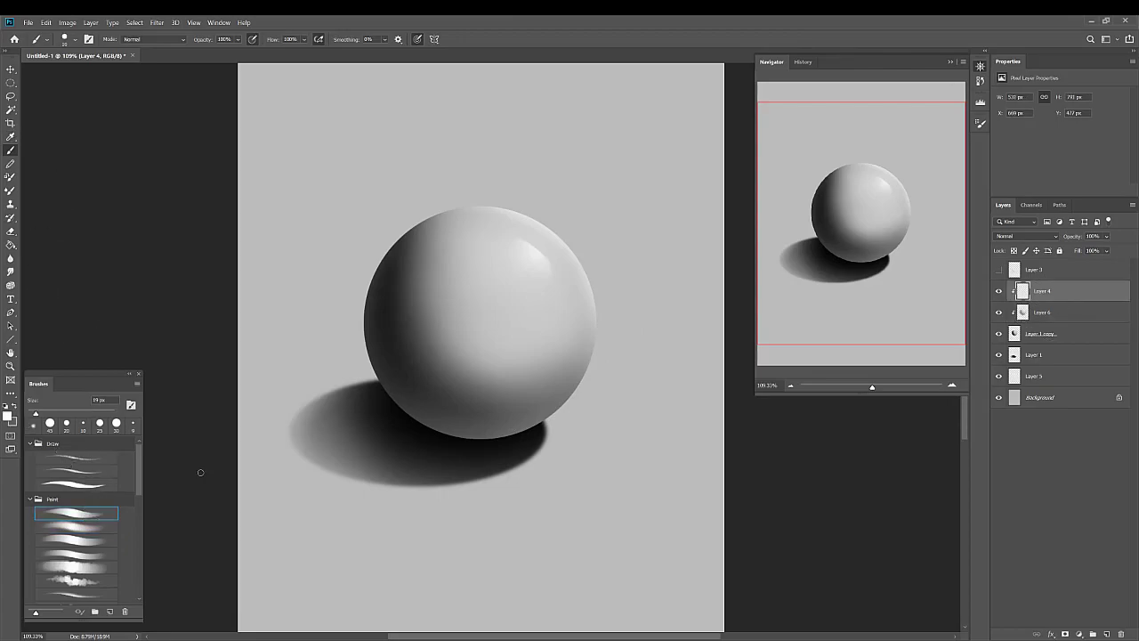
click(91, 541)
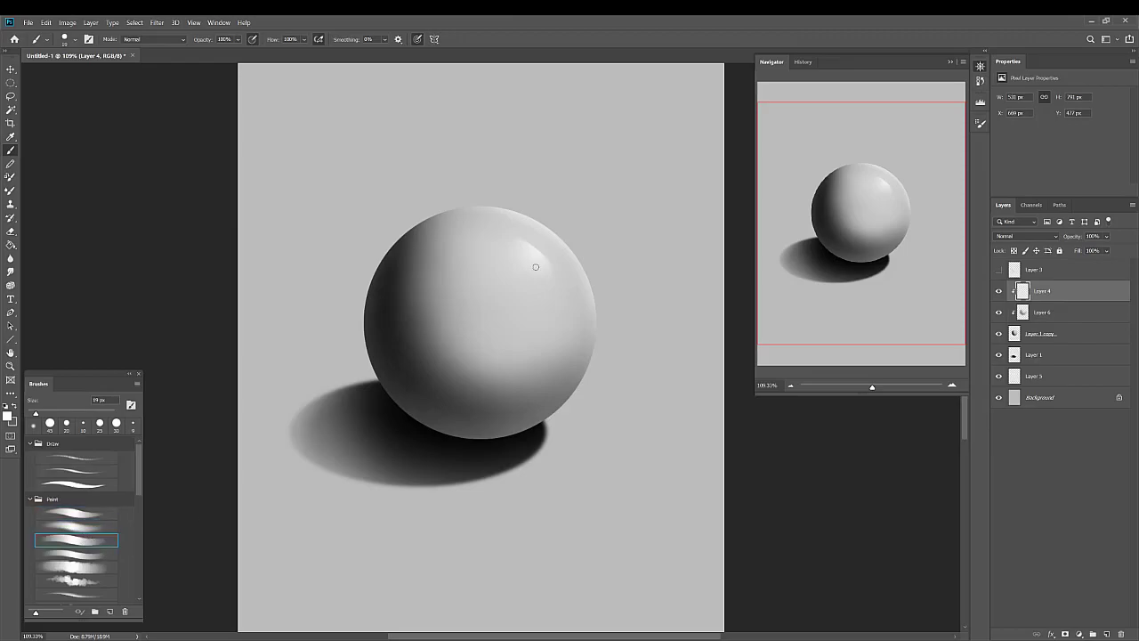
Step: Compare the sphere with Layer 6 hidden and shown, and merge Layer 6 down into the sphere layer
click(1058, 317)
click(998, 314)
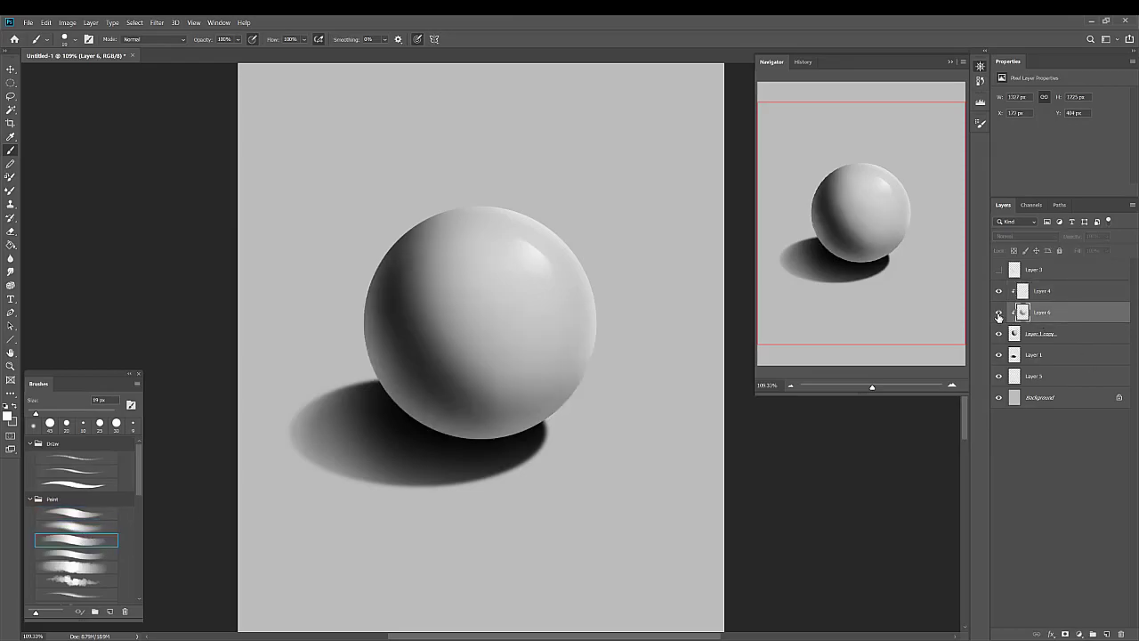
click(998, 313)
click(1132, 205)
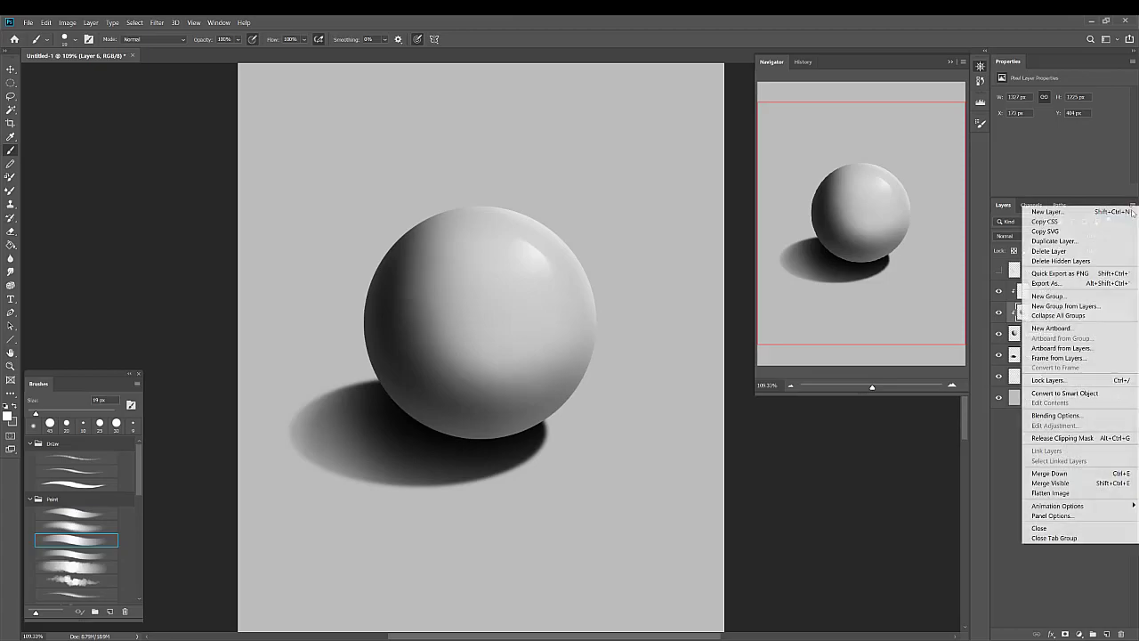
click(1090, 471)
Step: Add a new layer above Layer 4, clip it to the sphere, and delete Layer 4 with the old highlight
click(1046, 294)
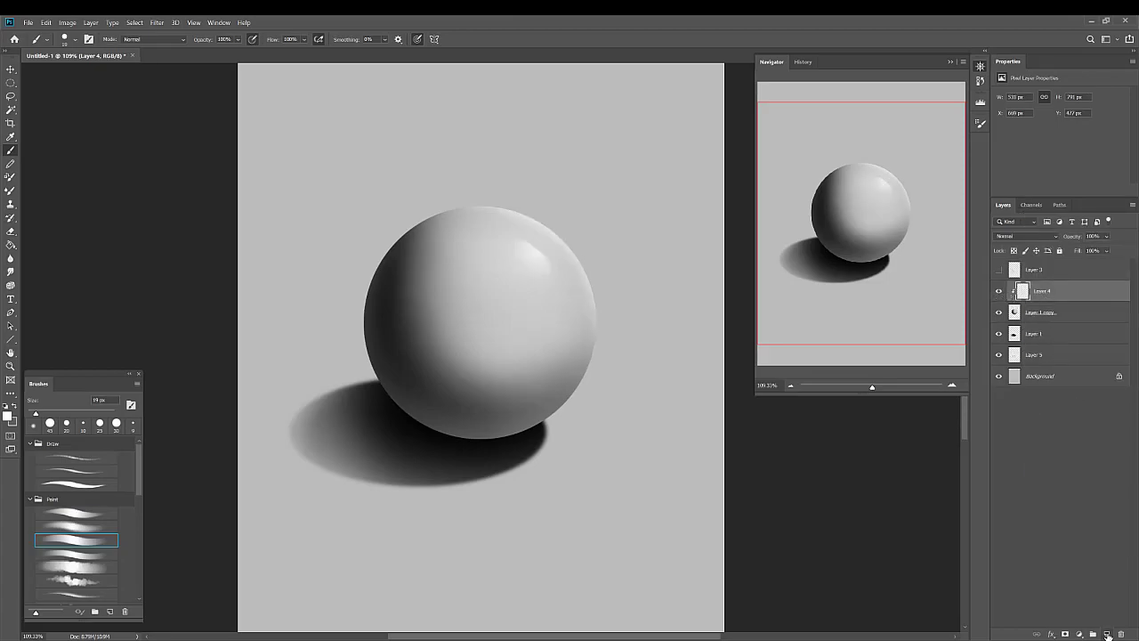
click(1107, 633)
alt+click(1056, 298)
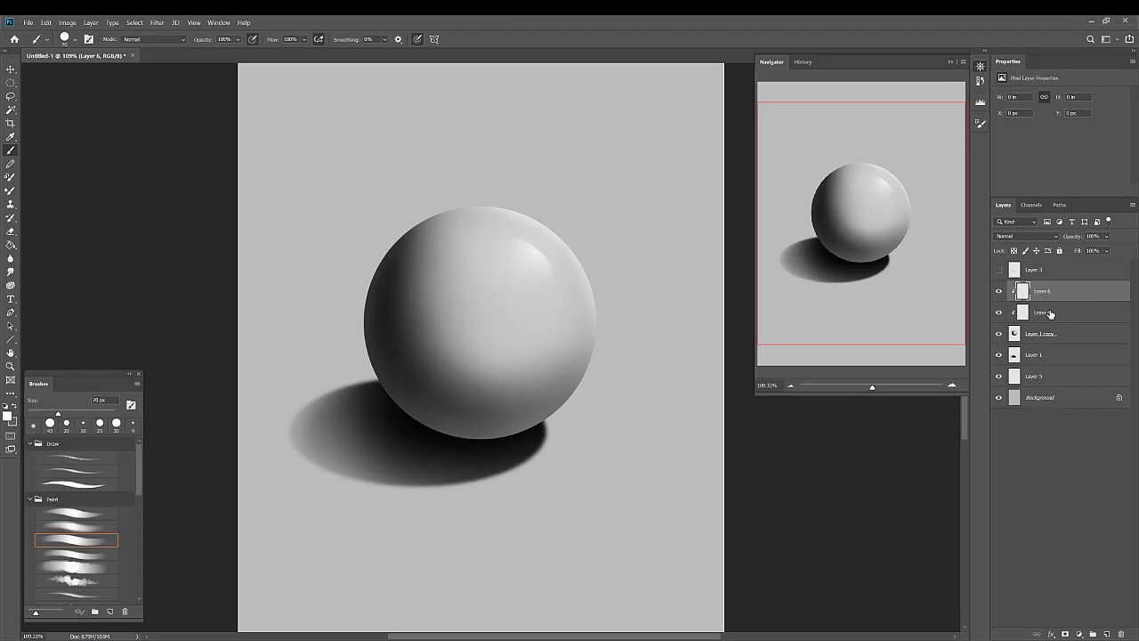
click(1053, 313)
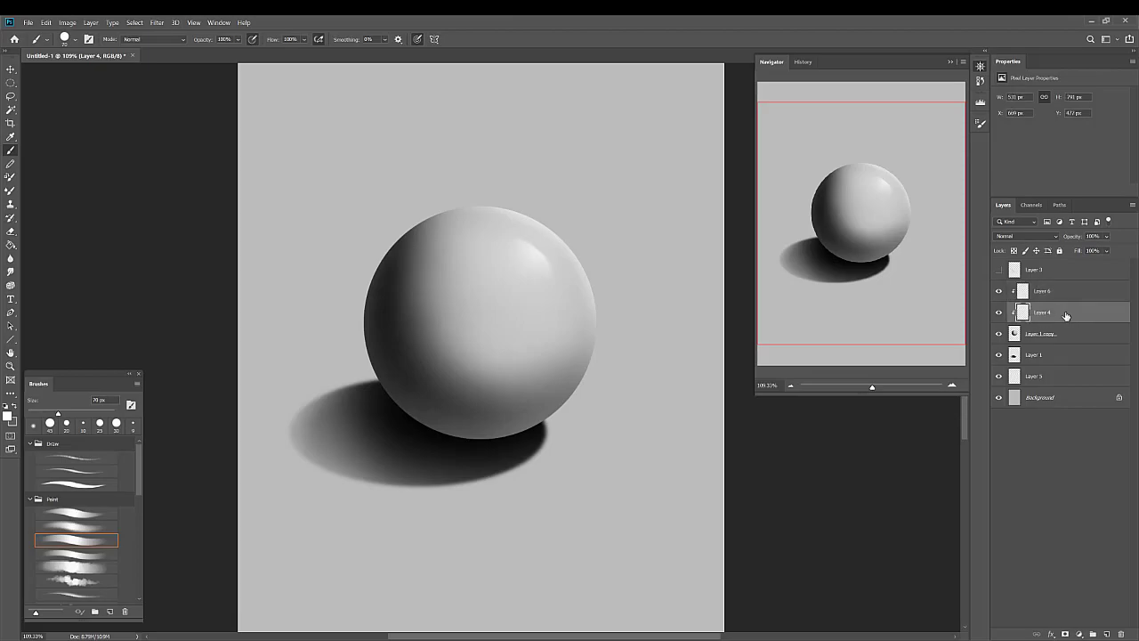
drag(1065, 315, 1120, 634)
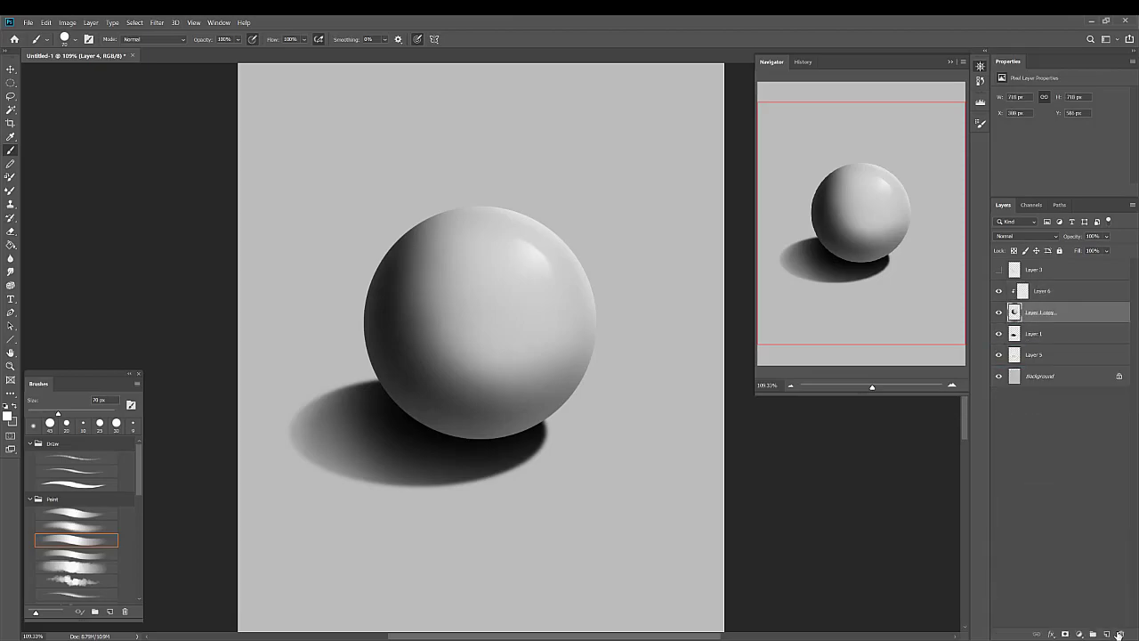
Step: Paint a round white highlight on the sphere's upper right with a 70 px brush and soften its edge with the Eraser at 90 px
click(1043, 292)
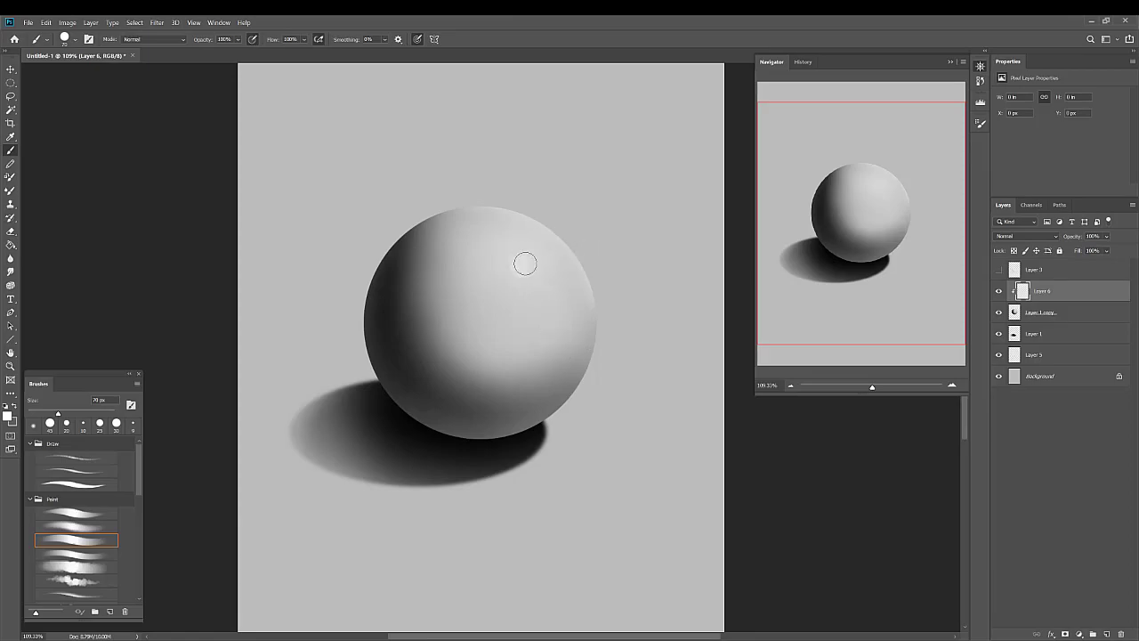
drag(525, 264, 520, 267)
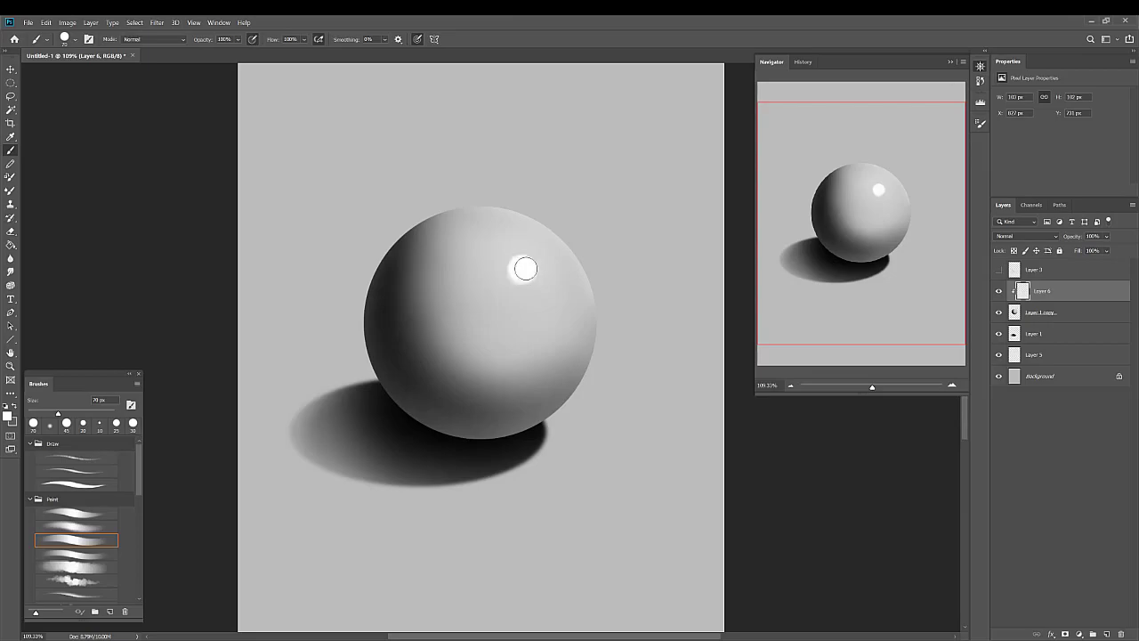
click(10, 231)
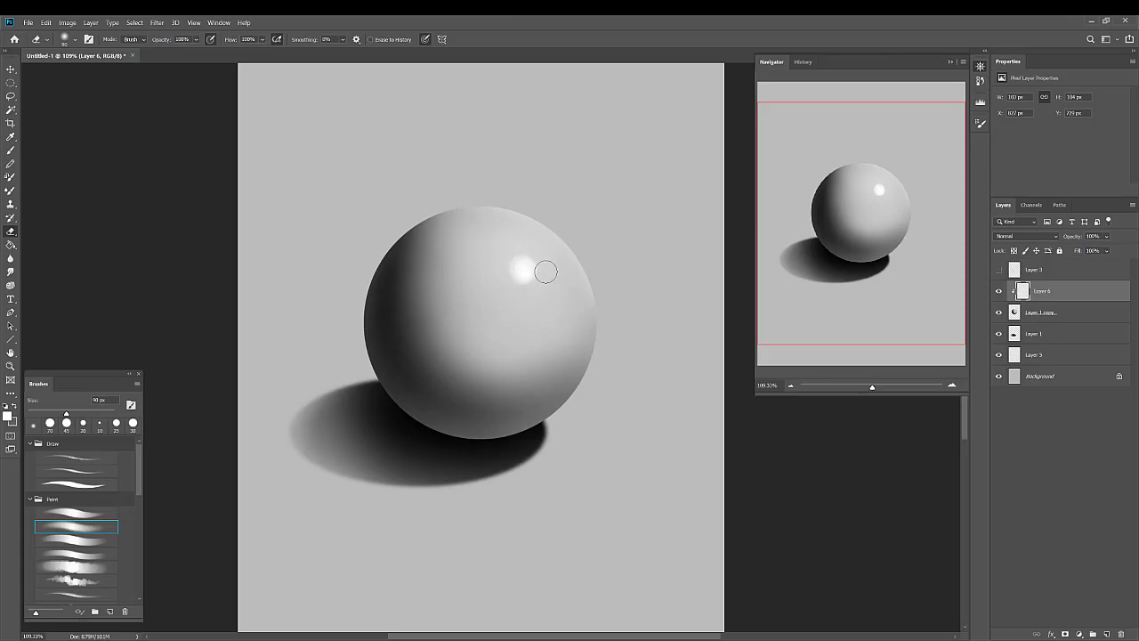
Step: Brush a soft white rim light along the sphere's right edge with the second Paint brush preset at 200 px
key(b)
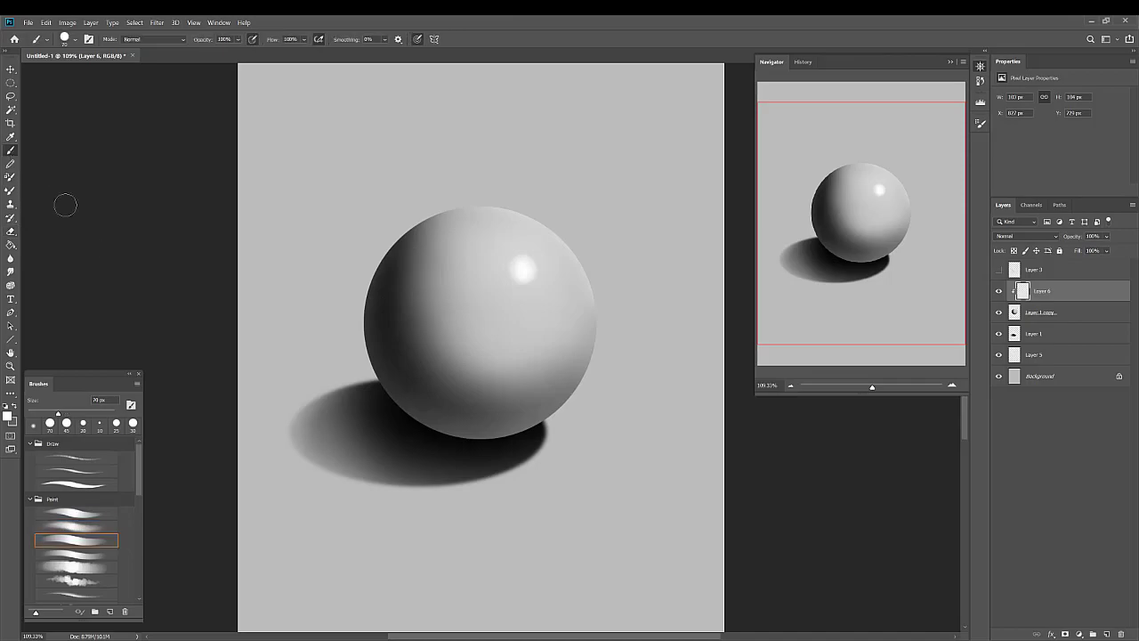
click(82, 529)
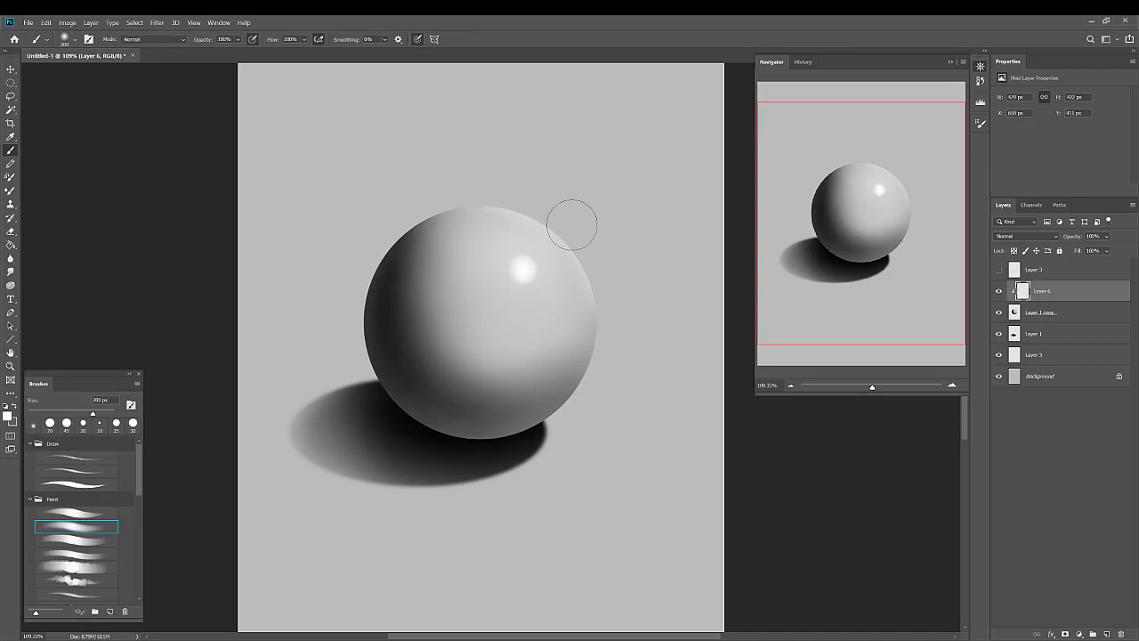
key(bracketright)
mouse_move(546, 213)
mouse_down()
mouse_move(590, 264)
mouse_move(497, 192)
mouse_move(602, 286)
mouse_move(561, 228)
mouse_move(605, 295)
mouse_move(600, 390)
mouse_move(607, 285)
mouse_move(594, 420)
mouse_move(609, 312)
mouse_move(589, 412)
mouse_move(605, 361)
mouse_move(569, 241)
mouse_move(476, 194)
mouse_move(417, 204)
mouse_move(516, 187)
mouse_move(440, 193)
mouse_move(576, 236)
mouse_move(553, 212)
mouse_move(603, 361)
mouse_move(605, 311)
mouse_move(610, 362)
mouse_up()
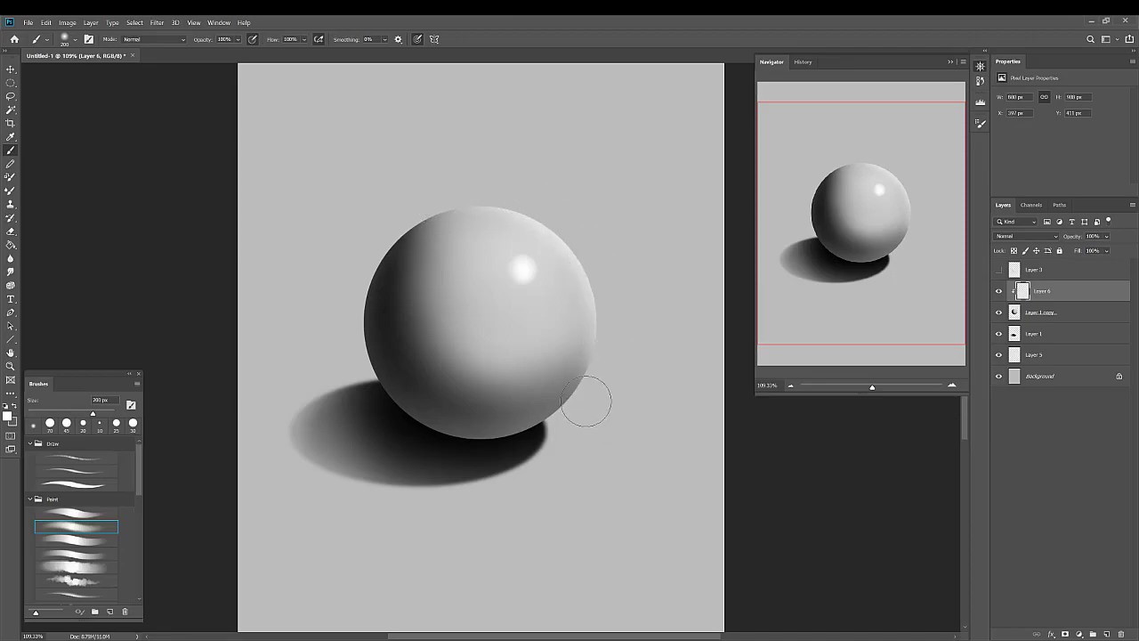
Step: Sample light grey from the sphere and brighten its middle with a 500 px brush, undoing the last stroke over the highlight
key(bracketright)
key(bracketright)
key(bracketright)
key(bracketright)
key(bracketright)
mouse_move(471, 260)
mouse_down()
mouse_move(499, 254)
mouse_move(485, 258)
mouse_move(487, 291)
mouse_move(511, 282)
mouse_move(537, 303)
mouse_move(537, 279)
mouse_move(509, 328)
mouse_up()
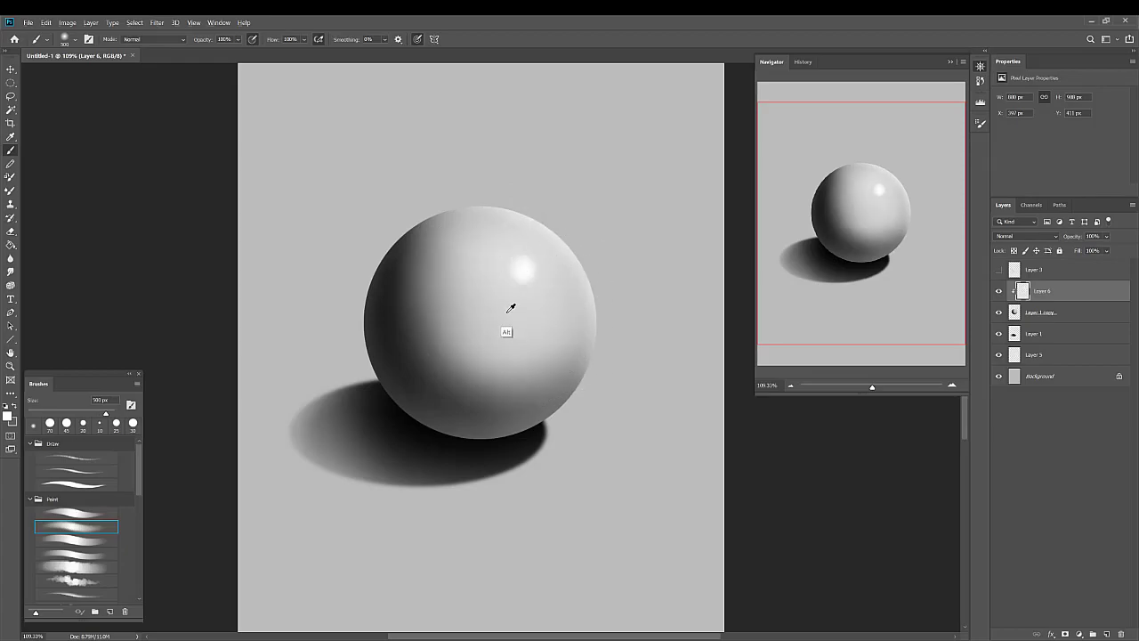
mouse_move(486, 252)
mouse_down()
mouse_move(459, 274)
mouse_move(462, 338)
mouse_move(534, 342)
mouse_move(564, 281)
mouse_move(510, 369)
mouse_up()
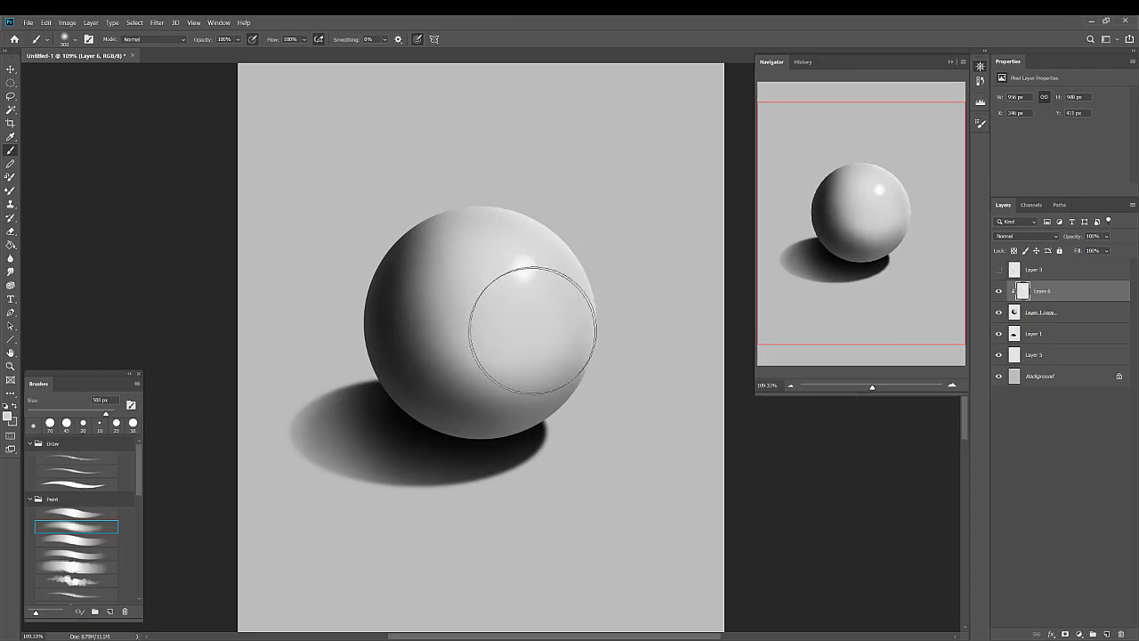
mouse_move(486, 278)
mouse_down()
mouse_move(516, 265)
mouse_move(465, 285)
mouse_move(497, 350)
mouse_move(478, 336)
mouse_move(462, 260)
mouse_move(439, 309)
mouse_move(522, 328)
mouse_up()
key(ctrl+z)
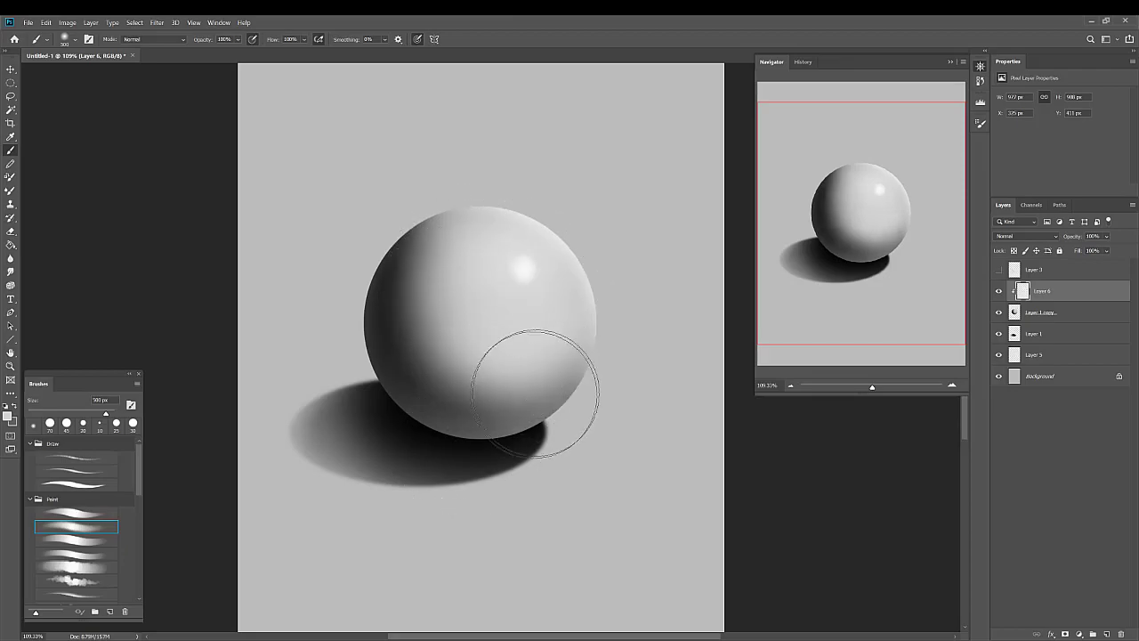
Step: Sample the dark tone from the sphere's left side and darken its upper-left edge with a 200 px brush
alt+click(387, 314)
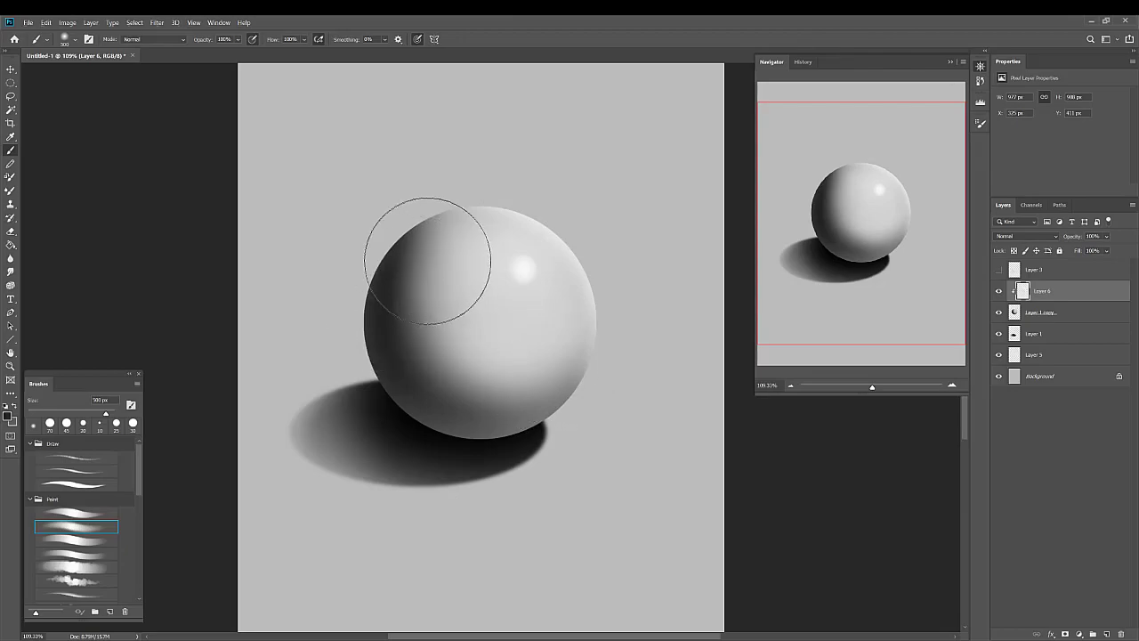
key([)
key([)
key([)
key([)
key([)
key([)
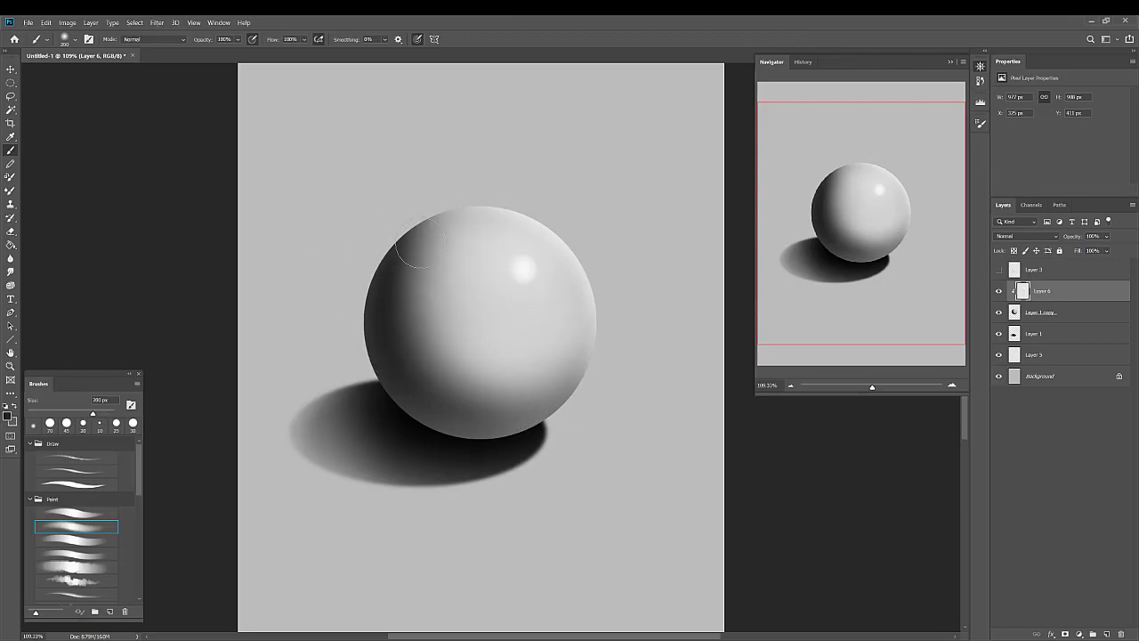
Step: Sample light grey beside the core shadow and blend the shadow's inner edge and the lower-right side with a 400 px brush
alt+click(463, 288)
key(])
key(])
key(])
mouse_move(455, 259)
mouse_down()
mouse_move(427, 314)
mouse_move(451, 246)
mouse_move(420, 318)
mouse_move(452, 259)
mouse_move(419, 281)
mouse_move(414, 295)
mouse_move(458, 226)
mouse_move(440, 242)
mouse_move(451, 345)
mouse_up()
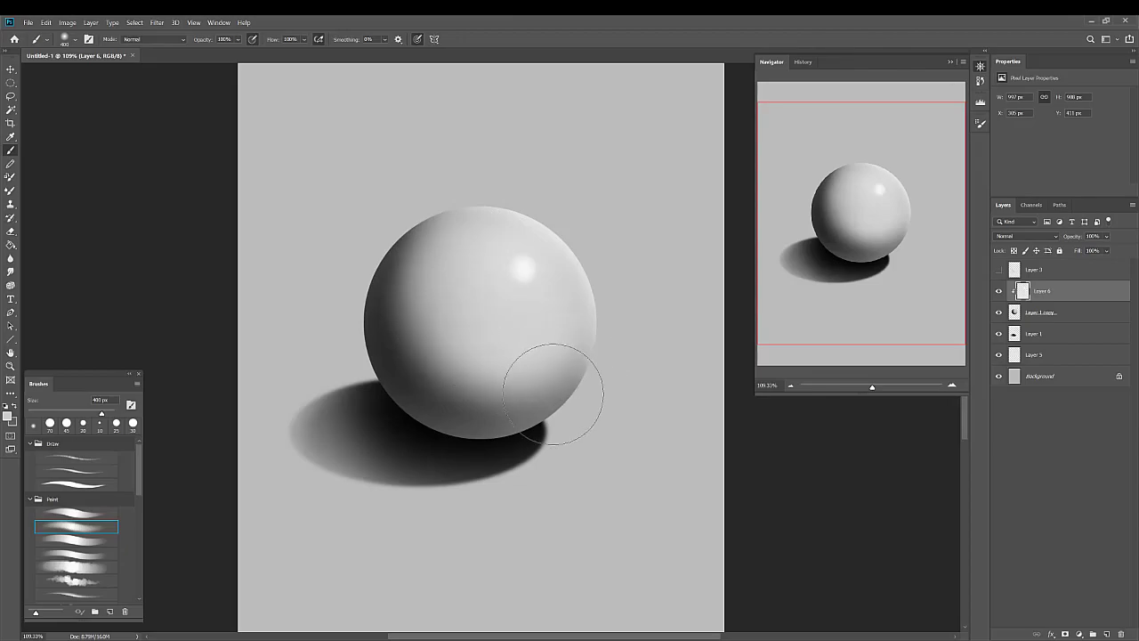
mouse_move(553, 394)
mouse_down()
mouse_move(540, 358)
mouse_move(487, 384)
mouse_move(479, 437)
mouse_move(527, 441)
mouse_move(424, 394)
mouse_move(379, 300)
mouse_move(436, 450)
mouse_move(561, 433)
mouse_move(492, 416)
mouse_move(499, 436)
mouse_move(454, 420)
mouse_move(527, 470)
mouse_up()
Step: Sample near-black from the sphere's left edge and darken the left rim, using a 125 px brush and then 200 px
alt+click(378, 302)
key(bracketleft)
key(bracketleft)
key(bracketleft)
drag(391, 227, 398, 233)
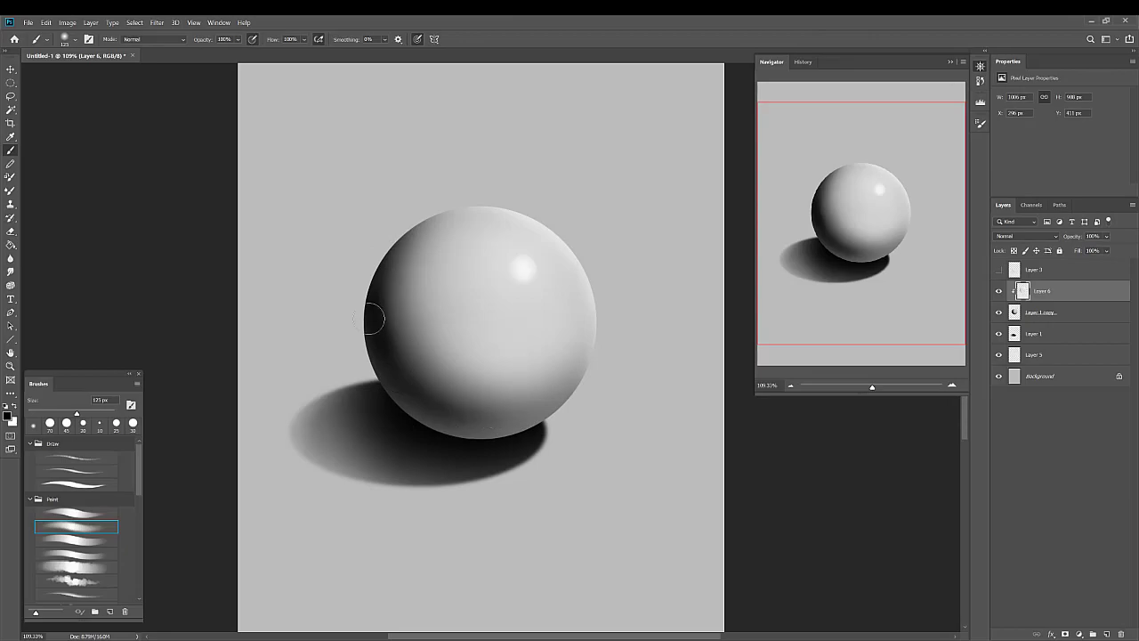
key(bracketright)
key(bracketright)
key(bracketright)
mouse_move(391, 275)
mouse_down()
mouse_move(358, 295)
mouse_move(404, 209)
mouse_up()
Step: Merge the clipped Layer 6 down into the sphere layer and soften the sphere's outline with the Blur tool at 150 px
click(1131, 208)
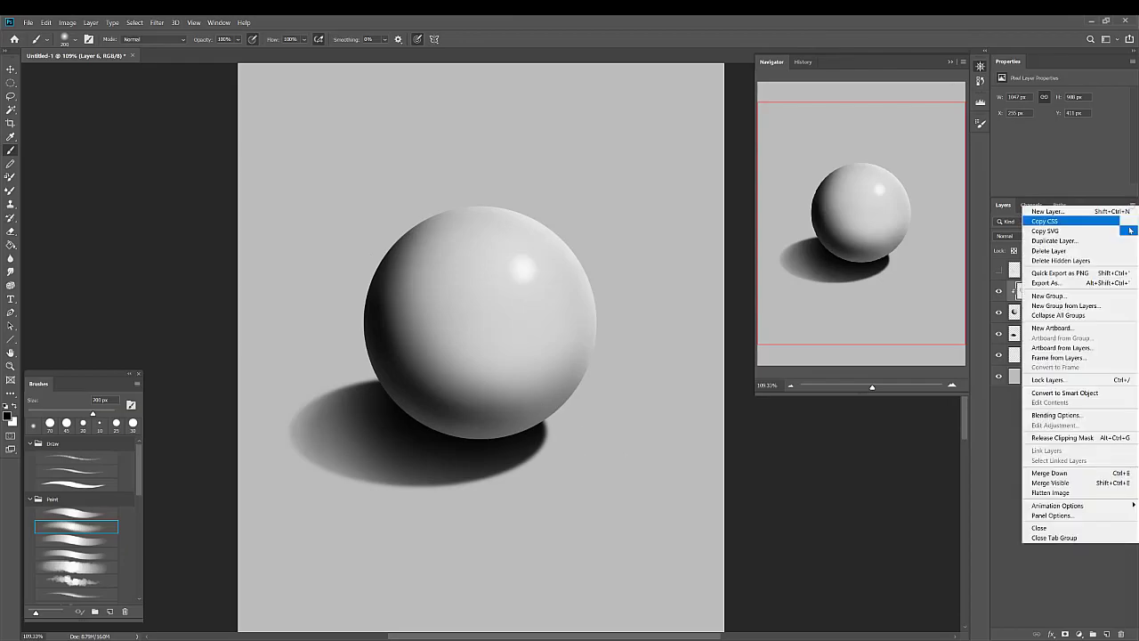
click(1067, 473)
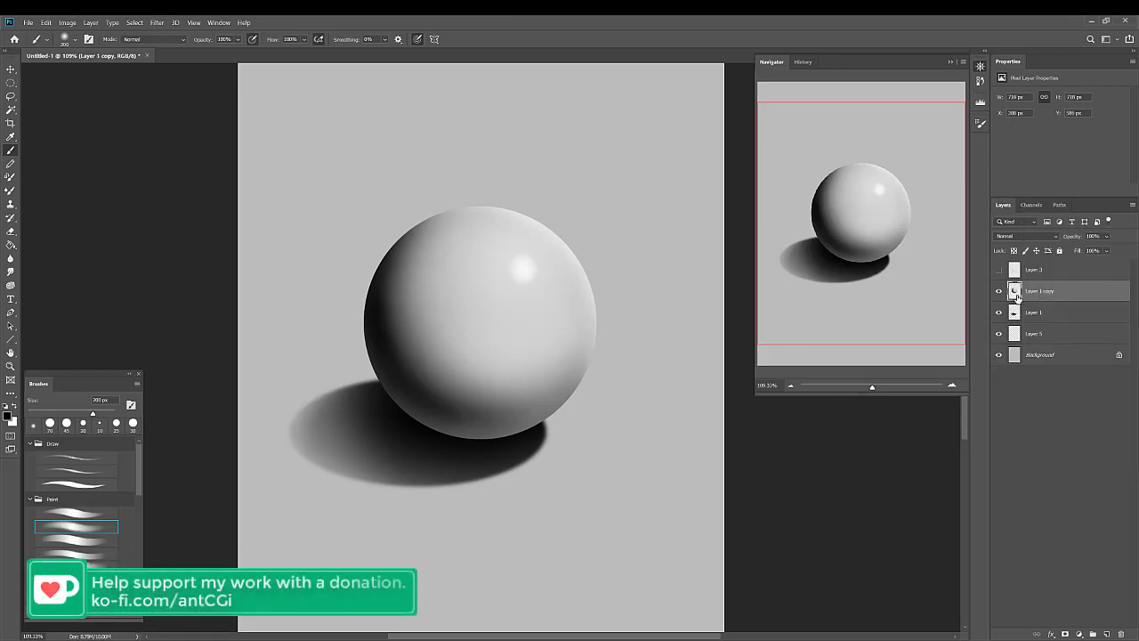
click(12, 259)
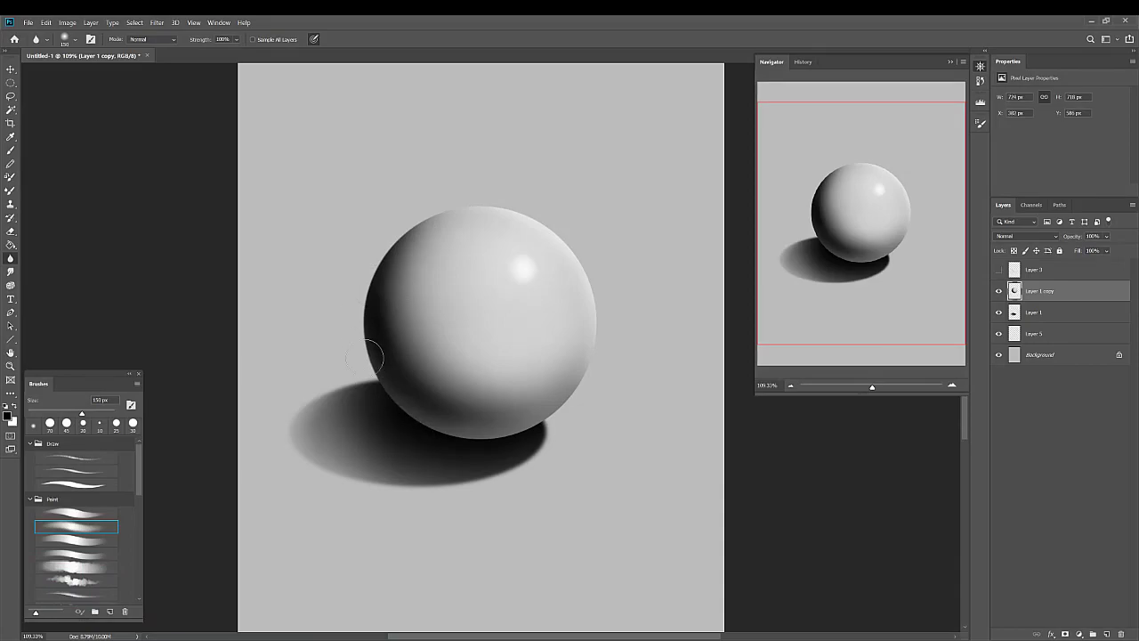
mouse_move(373, 356)
mouse_down()
mouse_move(452, 453)
mouse_move(386, 388)
mouse_move(463, 448)
mouse_move(401, 416)
mouse_move(509, 453)
mouse_move(426, 431)
mouse_up()
mouse_move(469, 181)
mouse_down()
mouse_move(391, 234)
mouse_move(490, 196)
mouse_move(464, 199)
mouse_move(543, 204)
mouse_move(471, 207)
mouse_move(544, 218)
mouse_move(577, 252)
mouse_move(598, 312)
mouse_move(592, 375)
mouse_move(520, 442)
mouse_up()
Step: Select the cast shadow's Layer 1 and soften the shadow's edge with the Blur tool at 250 px
click(1053, 318)
key(bracketright)
key(bracketright)
key(bracketright)
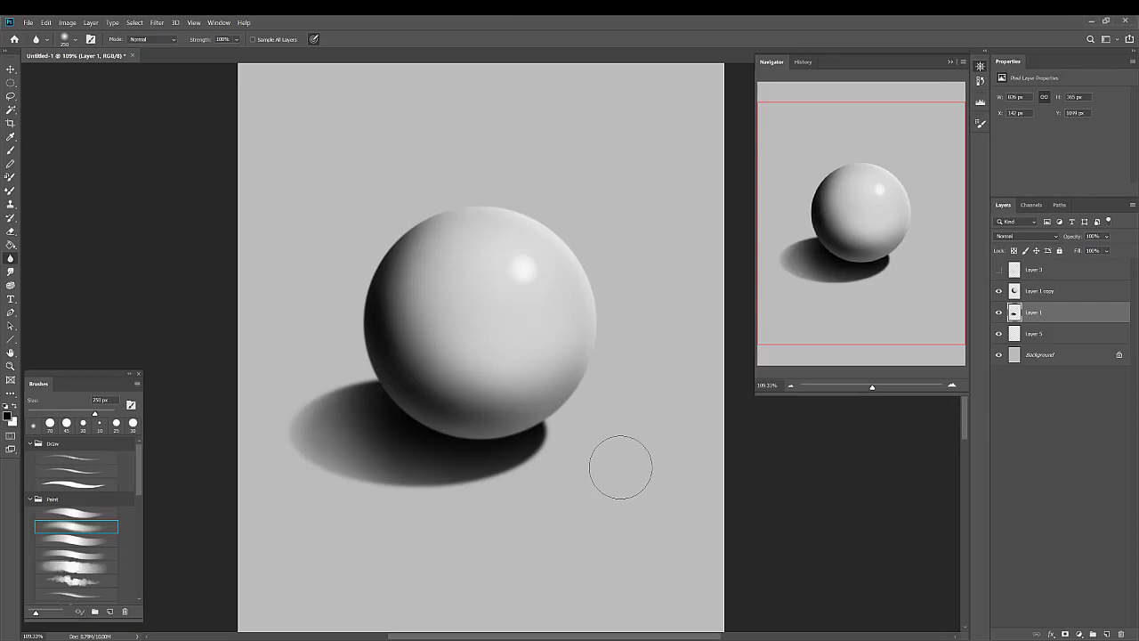
Step: Add a new layer clipped to the sphere layer and sample dark grey from the sphere's left side for the Brush tool
click(1106, 634)
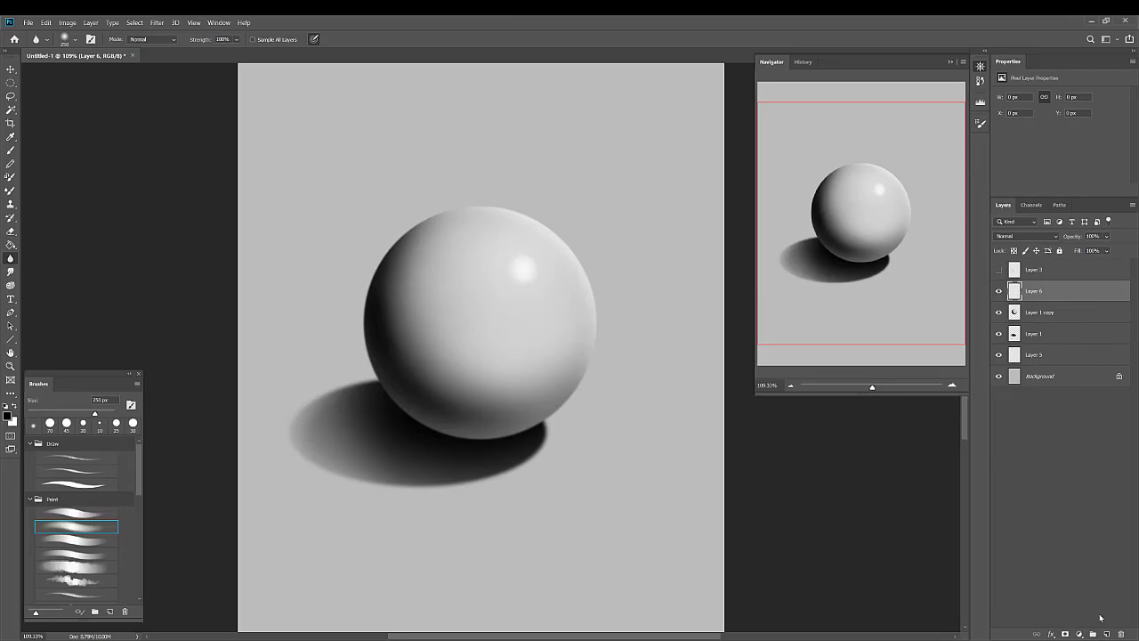
click(1014, 313)
click(1006, 290)
click(10, 150)
alt+click(408, 352)
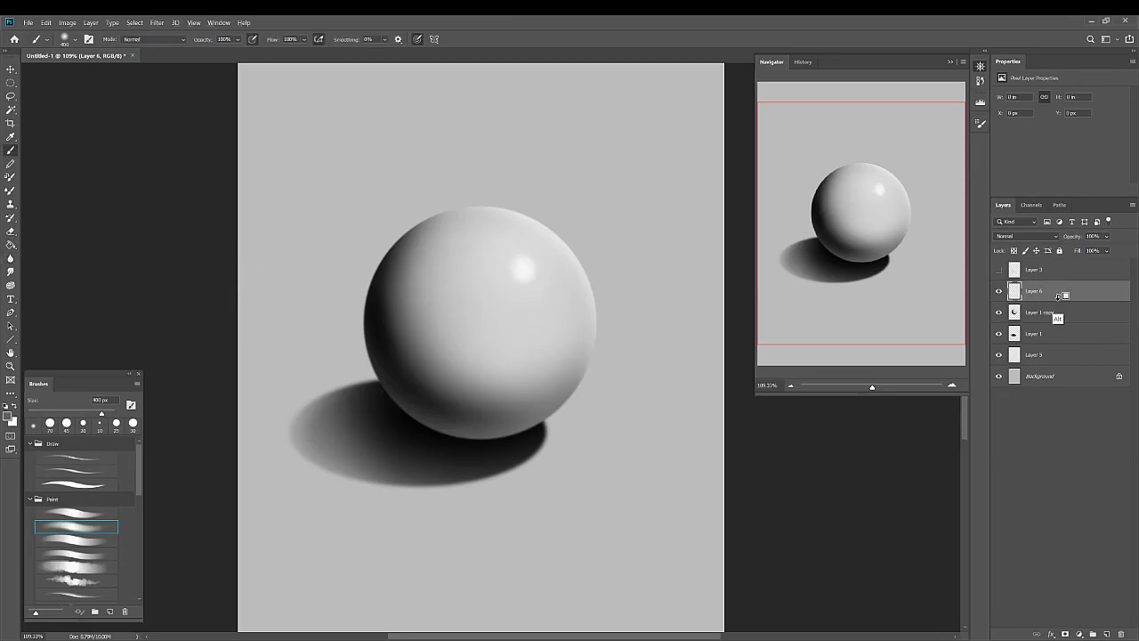
alt+click(1059, 300)
Step: Shade the top and upper right of the sphere with the sampled grey on the new layer, using a 400 px brush
key(bracketright)
key(bracketright)
key(bracketright)
key(bracketright)
key(bracketright)
mouse_move(481, 242)
mouse_down()
mouse_move(524, 352)
mouse_move(543, 328)
mouse_up()
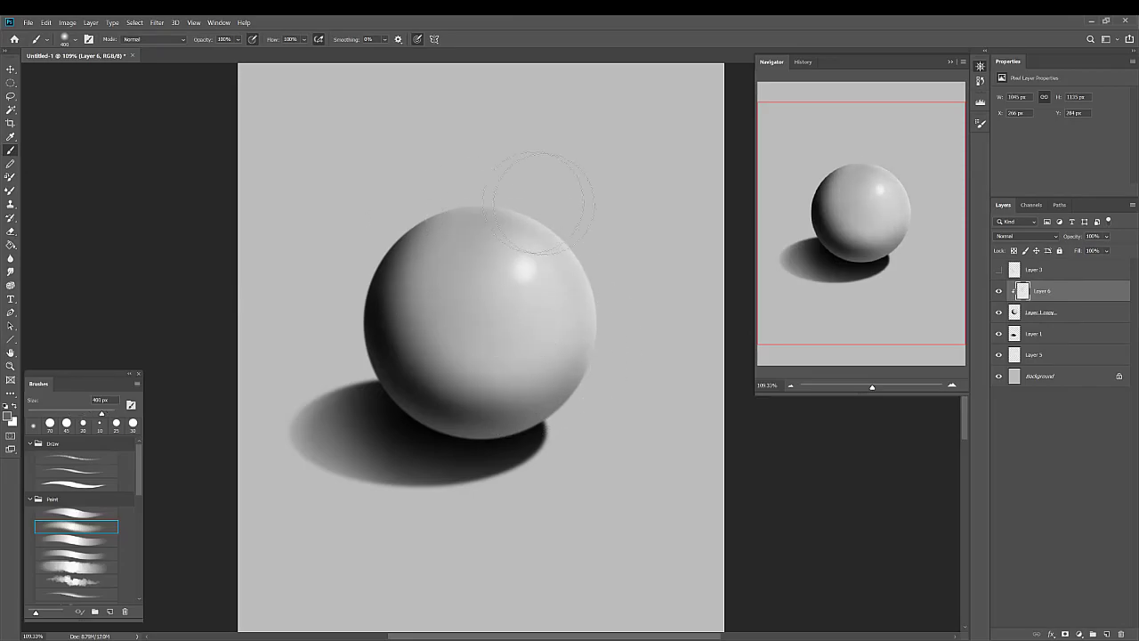